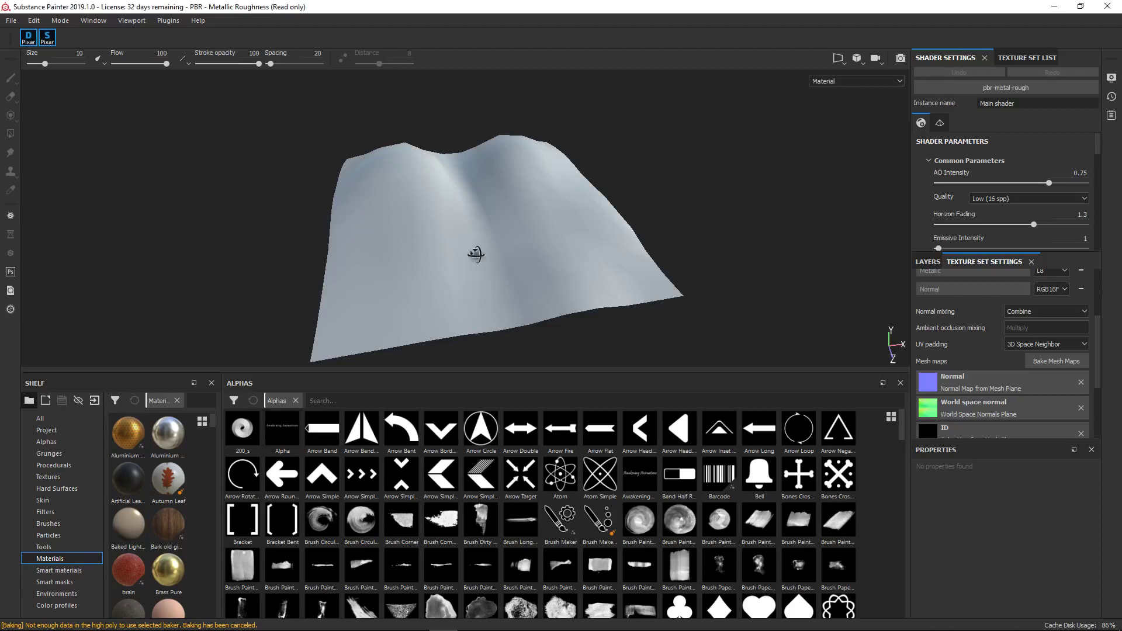
# Turn on the mesh wireframe display to examine the plane's topology, and turn it off again
pyautogui.keyDown('alt'); pyautogui.moveTo(473, 258); pyautogui.dragTo(538, 297); pyautogui.keyUp('alt')
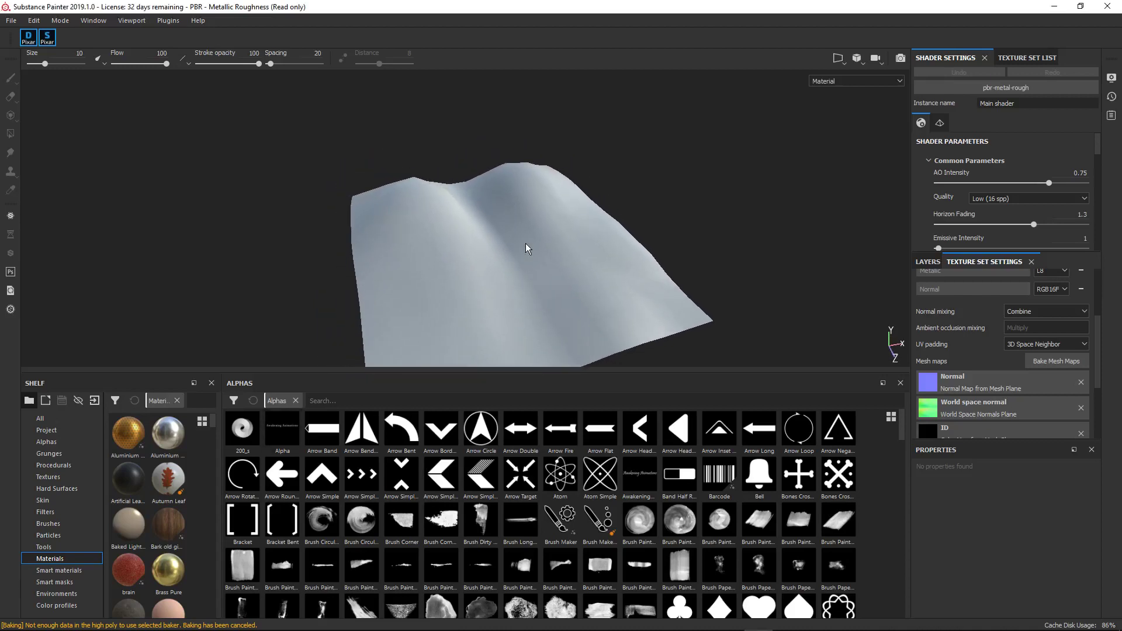
pyautogui.moveTo(526, 248)
pyautogui.keyDown('alt'); pyautogui.mouseDown()
pyautogui.moveTo(539, 286)
pyautogui.moveTo(458, 260)
pyautogui.moveTo(517, 319)
pyautogui.moveTo(506, 306)
pyautogui.moveTo(520, 235)
pyautogui.mouseUp(); pyautogui.keyUp('alt')
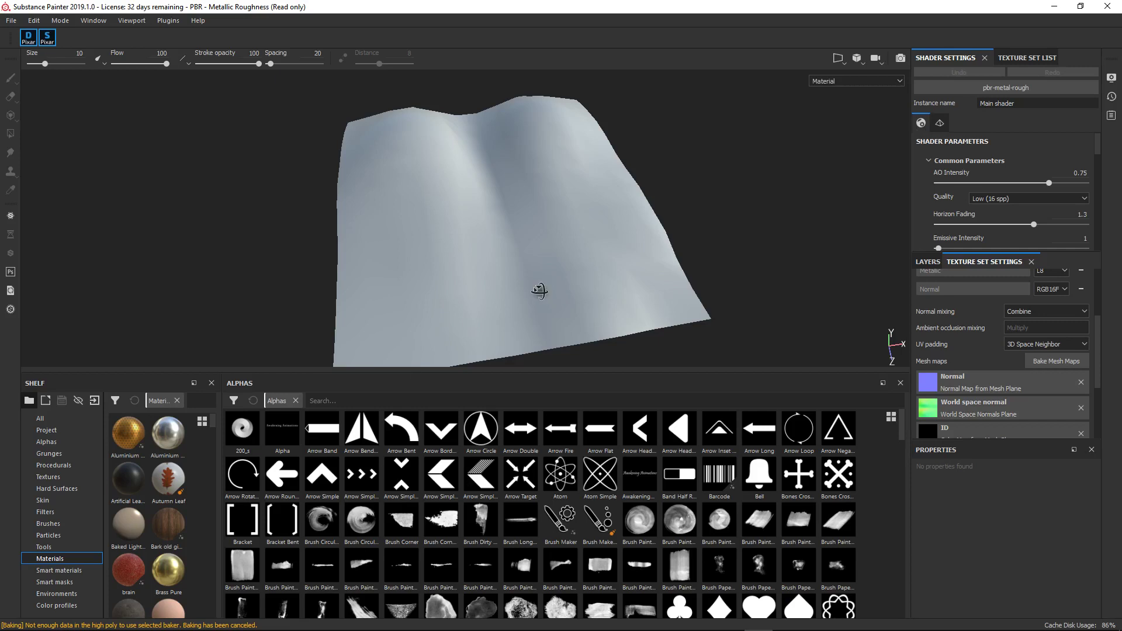
pyautogui.keyDown('alt'); pyautogui.moveTo(539, 281); pyautogui.dragTo(577, 250); pyautogui.keyUp('alt')
pyautogui.keyDown('alt'); pyautogui.moveTo(484, 233); pyautogui.dragTo(447, 322); pyautogui.keyUp('alt')
pyautogui.click(1112, 82)
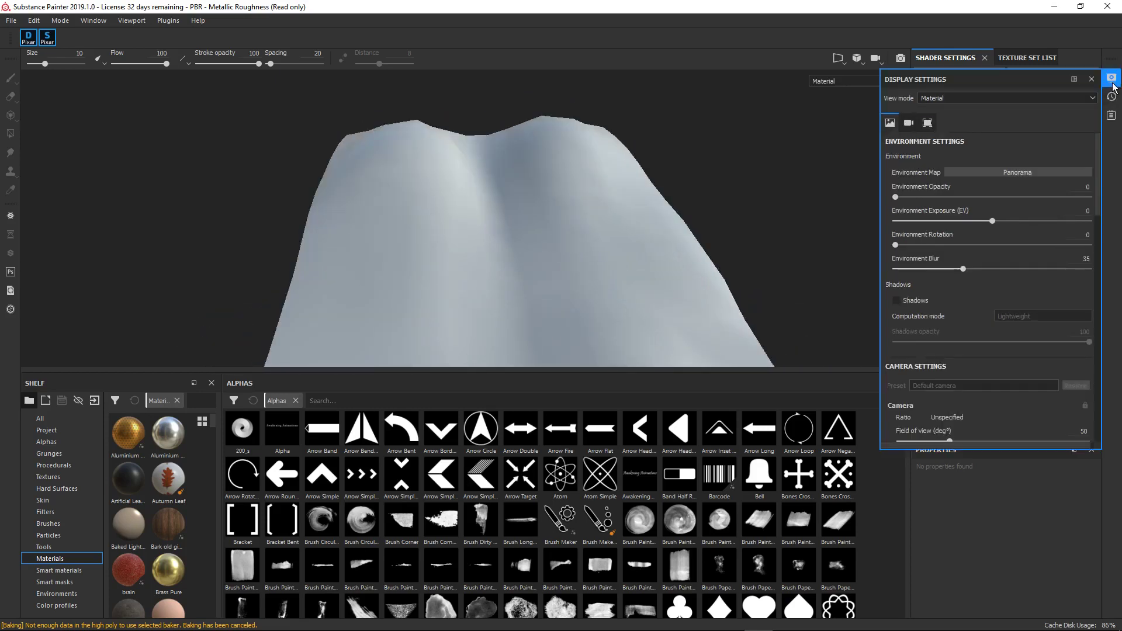
pyautogui.scroll(-8, 966, 330)
pyautogui.scroll(-10, 924, 416)
pyautogui.click(902, 407)
pyautogui.keyDown('alt'); pyautogui.moveTo(573, 283); pyautogui.dragTo(522, 199); pyautogui.keyUp('alt')
pyautogui.click(901, 407)
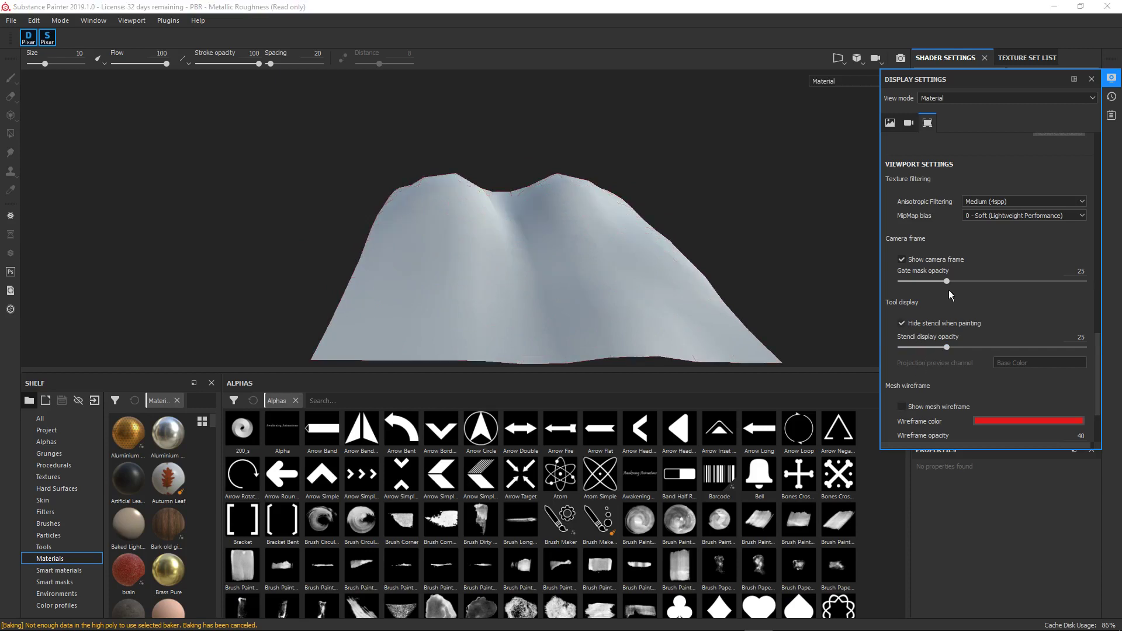
pyautogui.click(1091, 78)
# Examine the plane's UV layout in the split 3D/2D view and return to the 3D view only
pyautogui.press('F1')
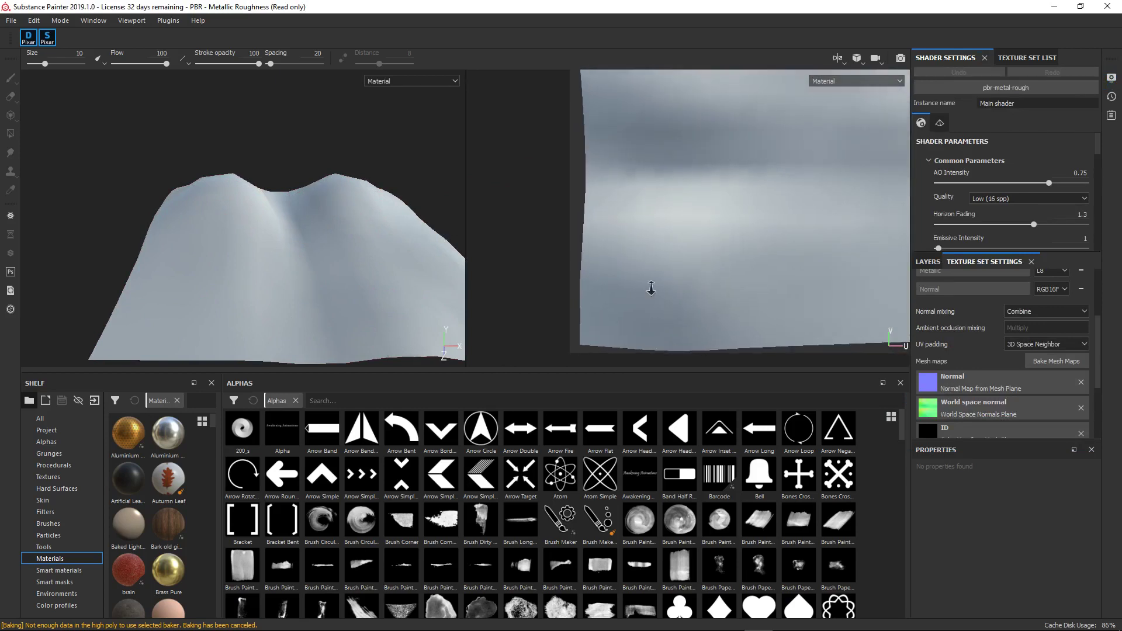
pyautogui.keyDown('alt'); pyautogui.moveTo(663, 240); pyautogui.dragTo(697, 225, button='middle'); pyautogui.keyUp('alt')
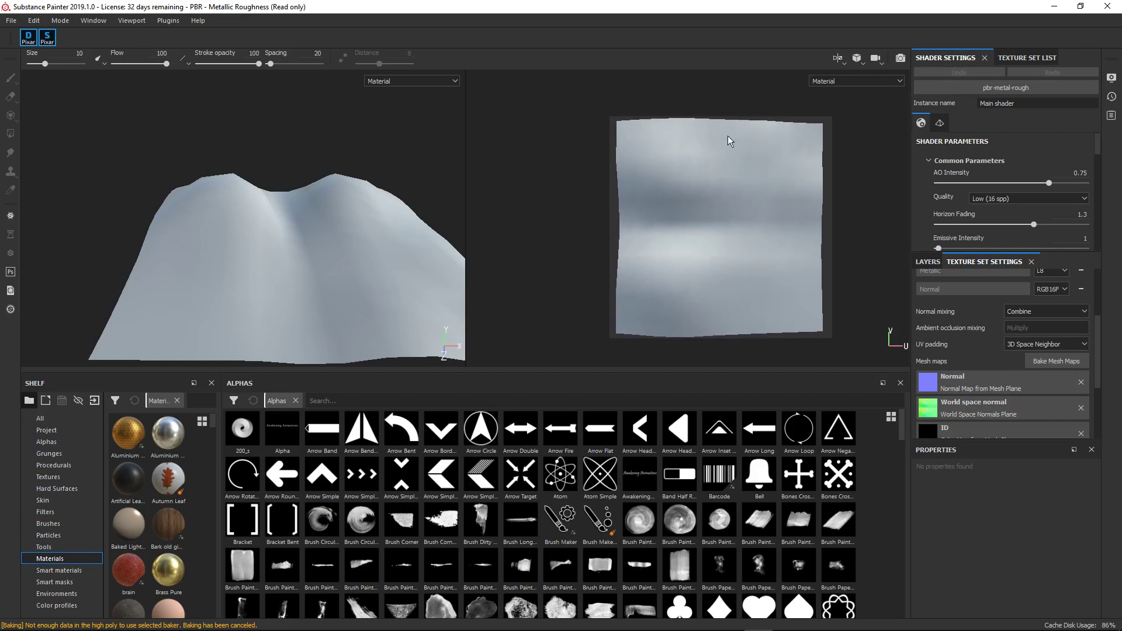
pyautogui.press('F2')
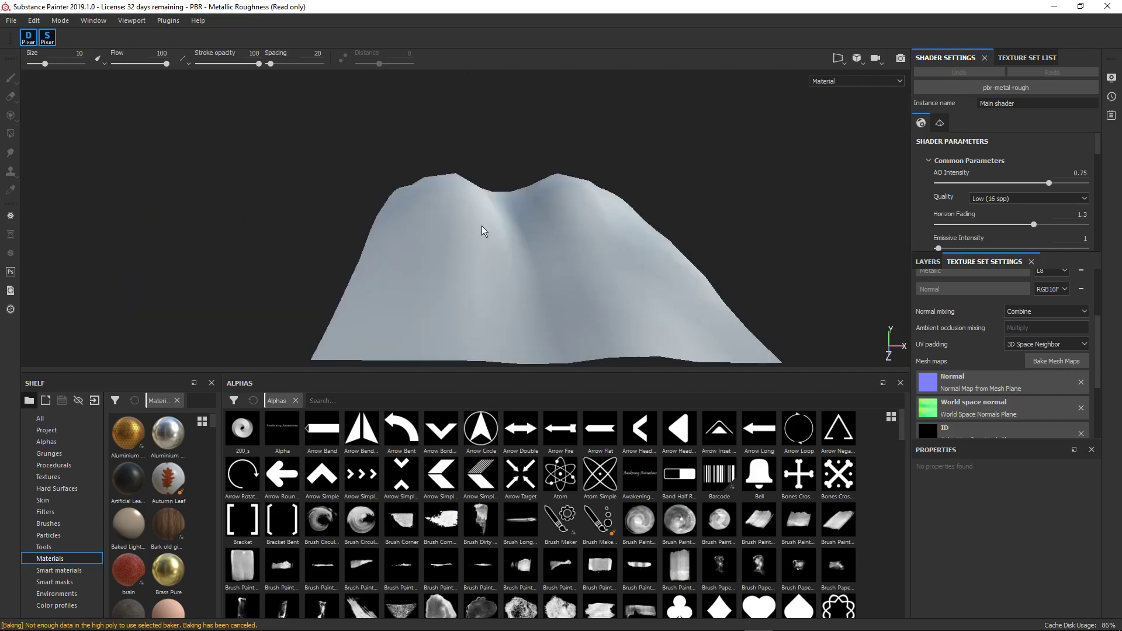
pyautogui.keyDown('alt'); pyautogui.moveTo(497, 214); pyautogui.dragTo(509, 253); pyautogui.keyUp('alt')
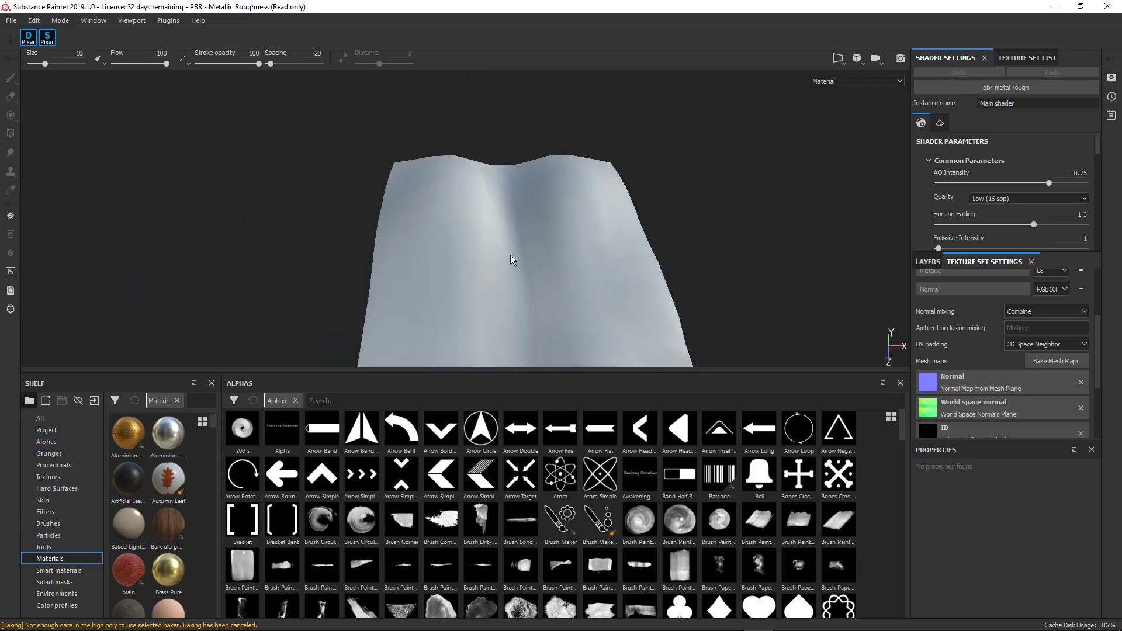
# Set the shader's displacement scale to 0.5 and the uniform subdivision count to 32, and show the layer stack
pyautogui.click(942, 124)
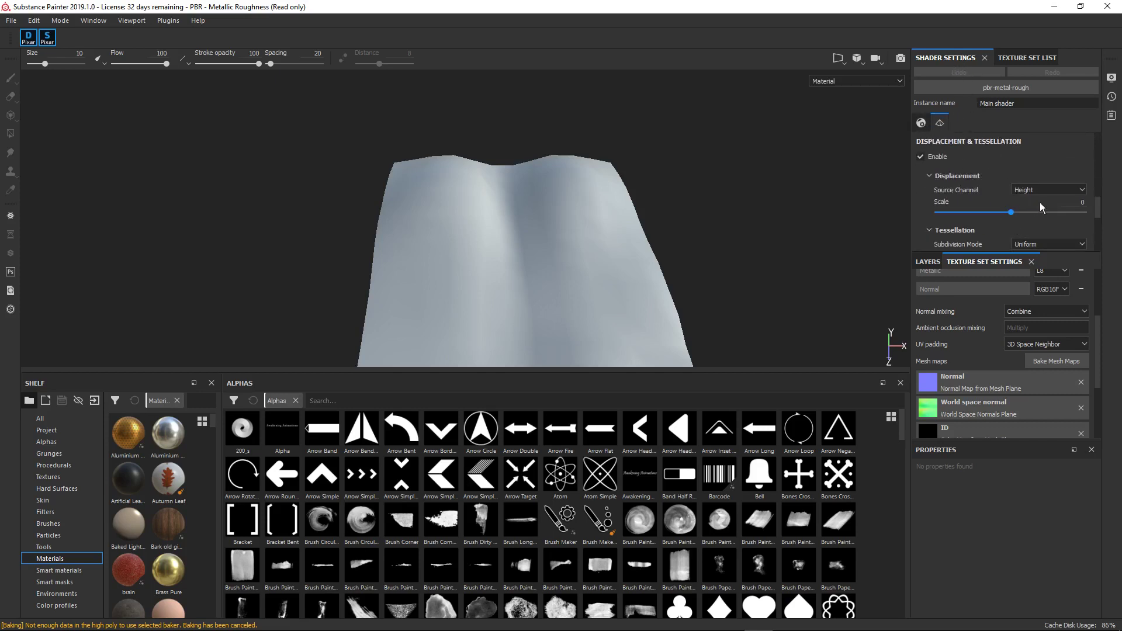
pyautogui.moveTo(1011, 213); pyautogui.dragTo(1015, 213)
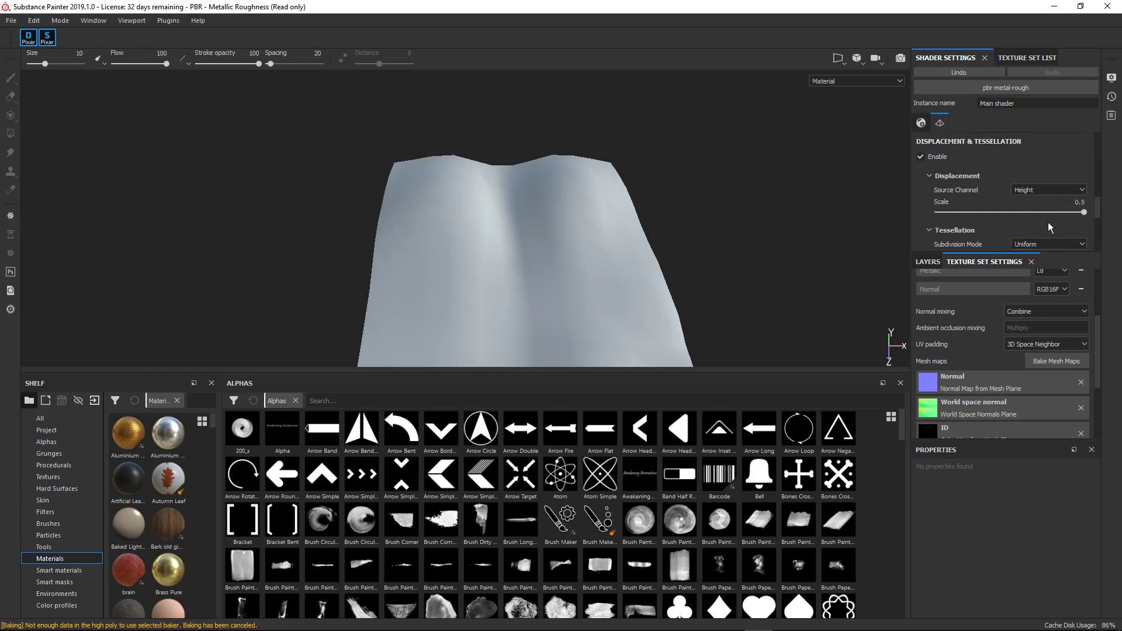
pyautogui.scroll(-2, 1025, 223)
pyautogui.moveTo(948, 198); pyautogui.dragTo(1085, 197)
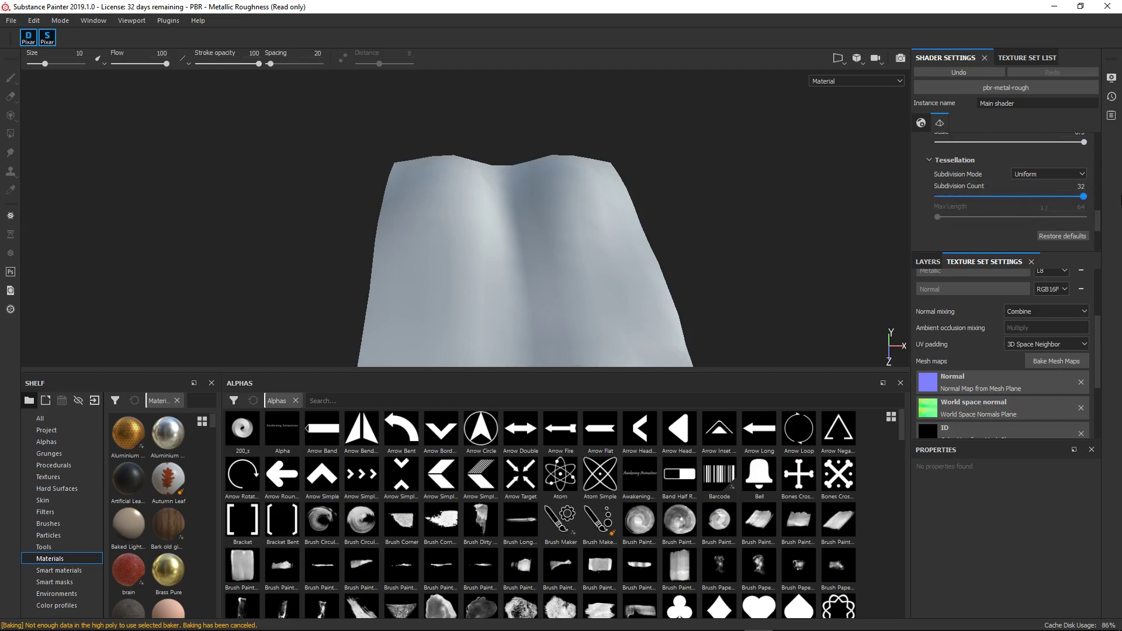
pyautogui.keyDown('alt'); pyautogui.moveTo(583, 249); pyautogui.dragTo(881, 231); pyautogui.keyUp('alt')
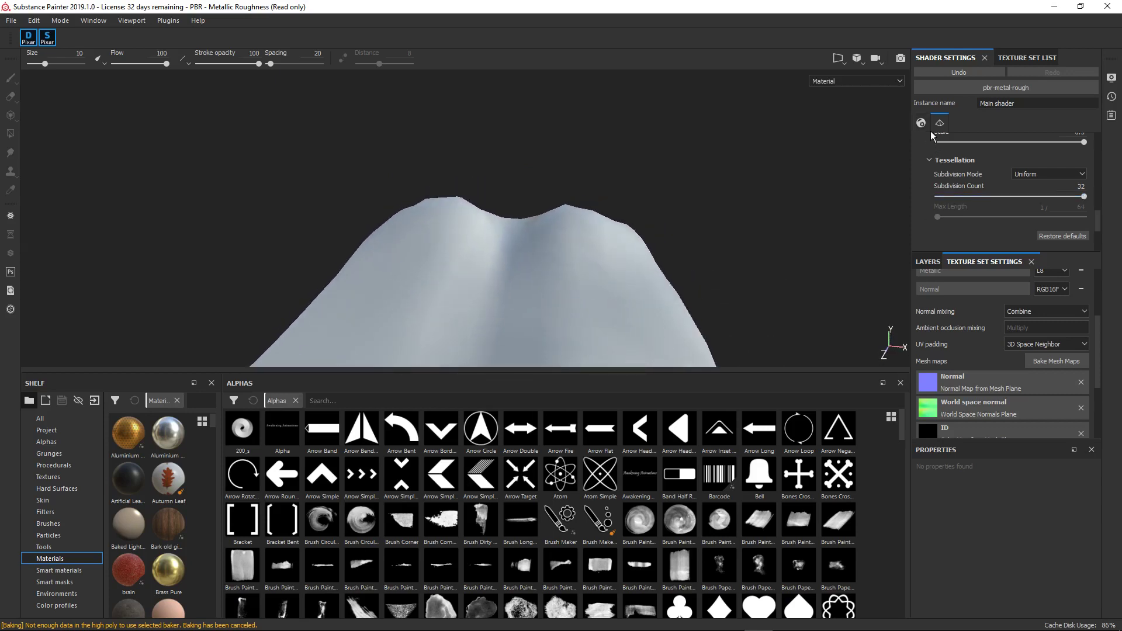
pyautogui.click(923, 263)
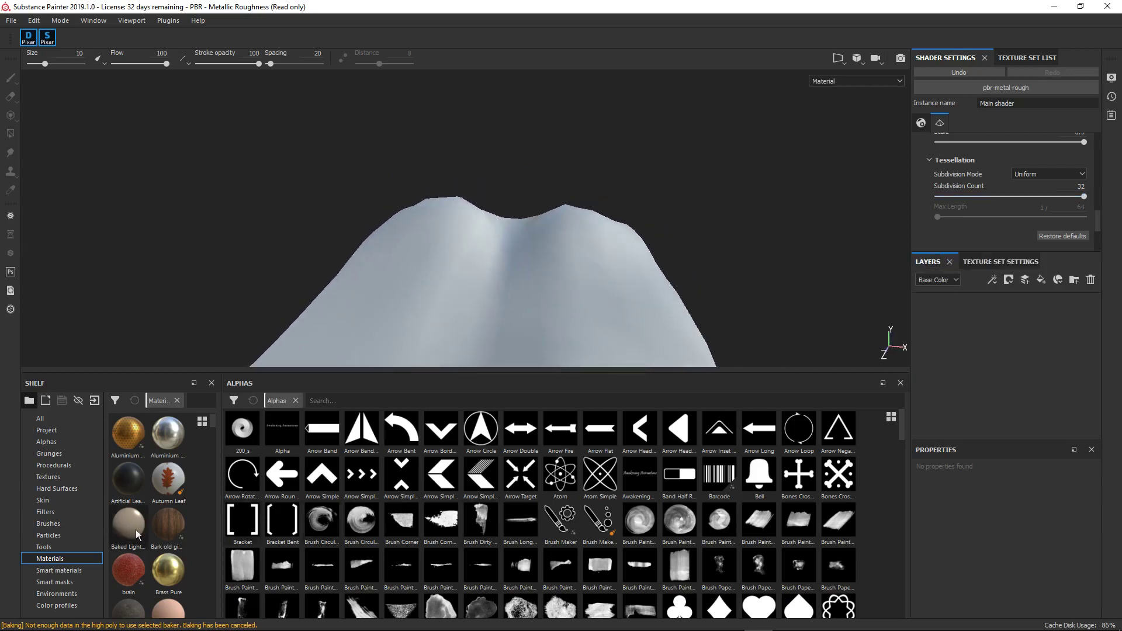
pyautogui.hotkey('alt', 'Tab')
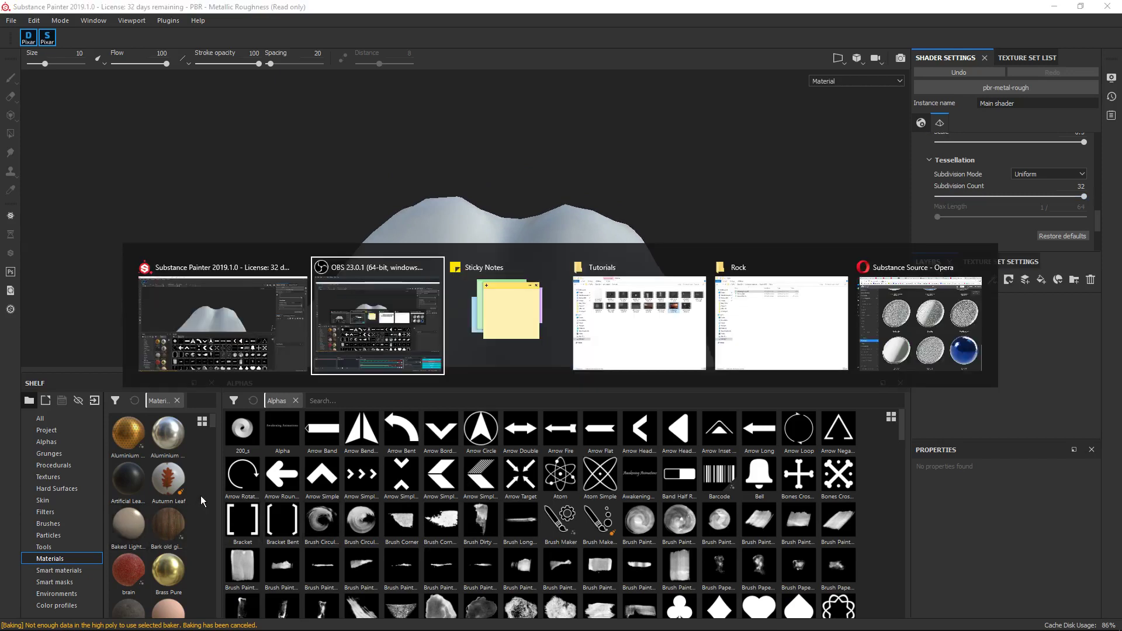
pyautogui.hotkey('alt', 'Tab')
pyautogui.hotkey('alt', 'Tab')
pyautogui.hotkey('alt', 'Tab')
pyautogui.hotkey('alt', 'Tab')
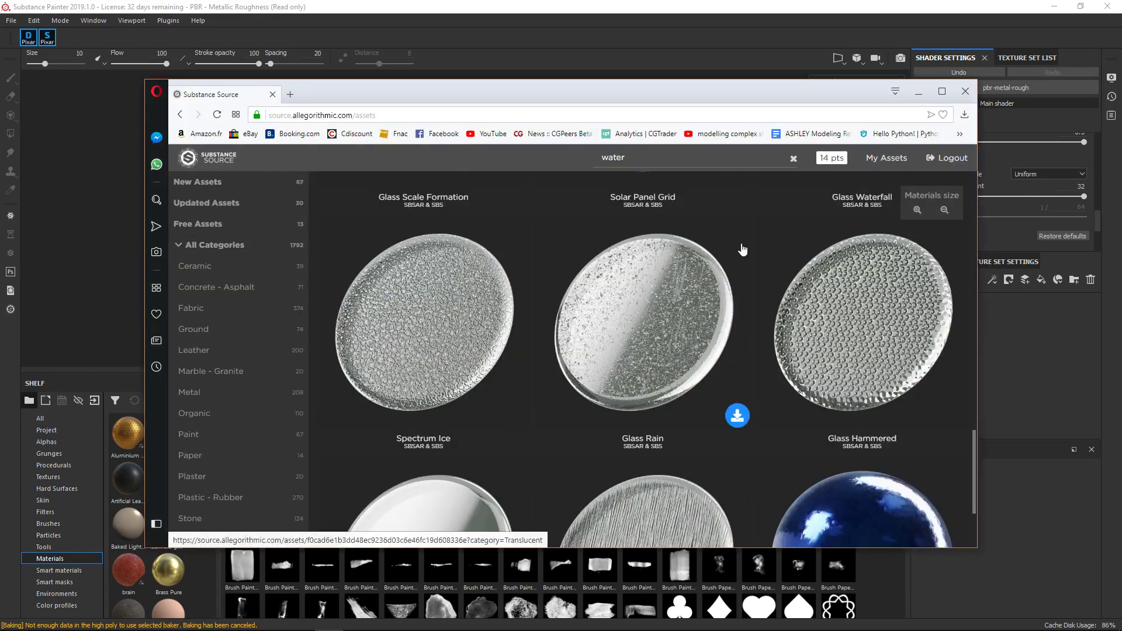
pyautogui.click(914, 95)
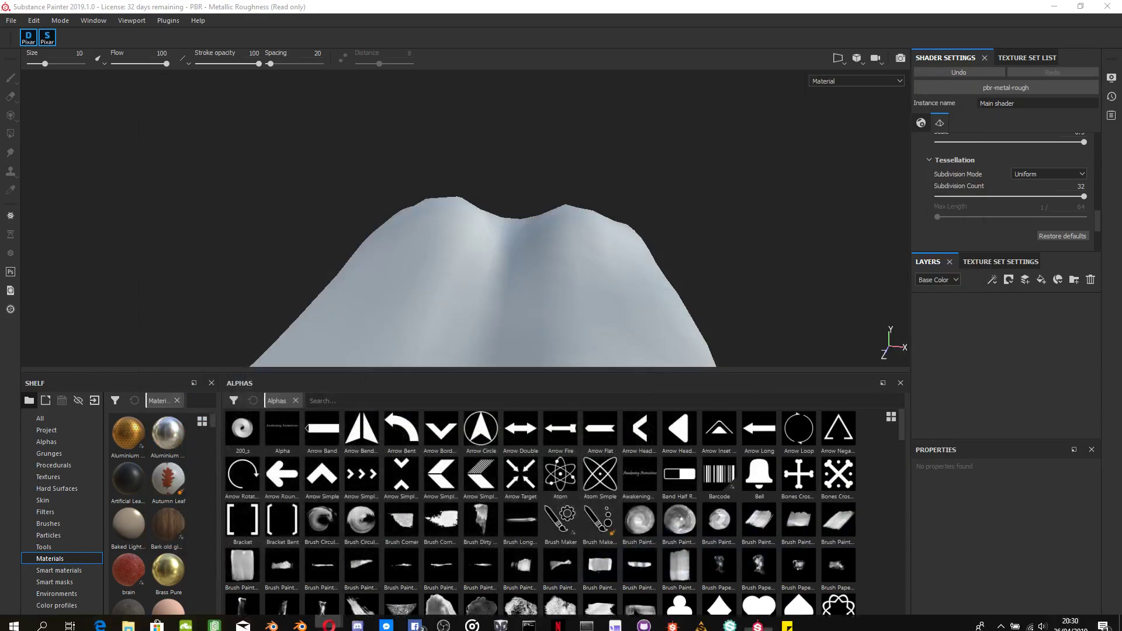
# Switch to the Rock folder window and bring iceland_grassy_cliff.sbsar into the material shelf for import
pyautogui.hotkey('alt', 'Tab')
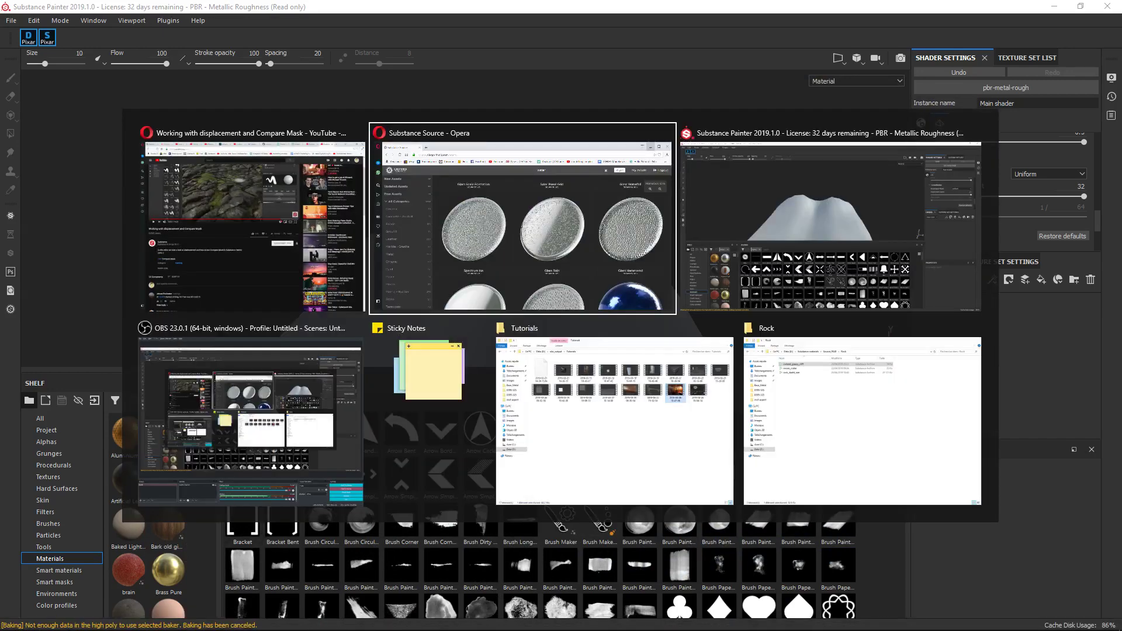
pyautogui.hotkey('alt', 'Tab')
pyautogui.hotkey('alt', 'Tab')
pyautogui.hotkey('alt', 'Tab')
pyautogui.hotkey('alt', 'Tab')
pyautogui.hotkey('alt', 'Tab')
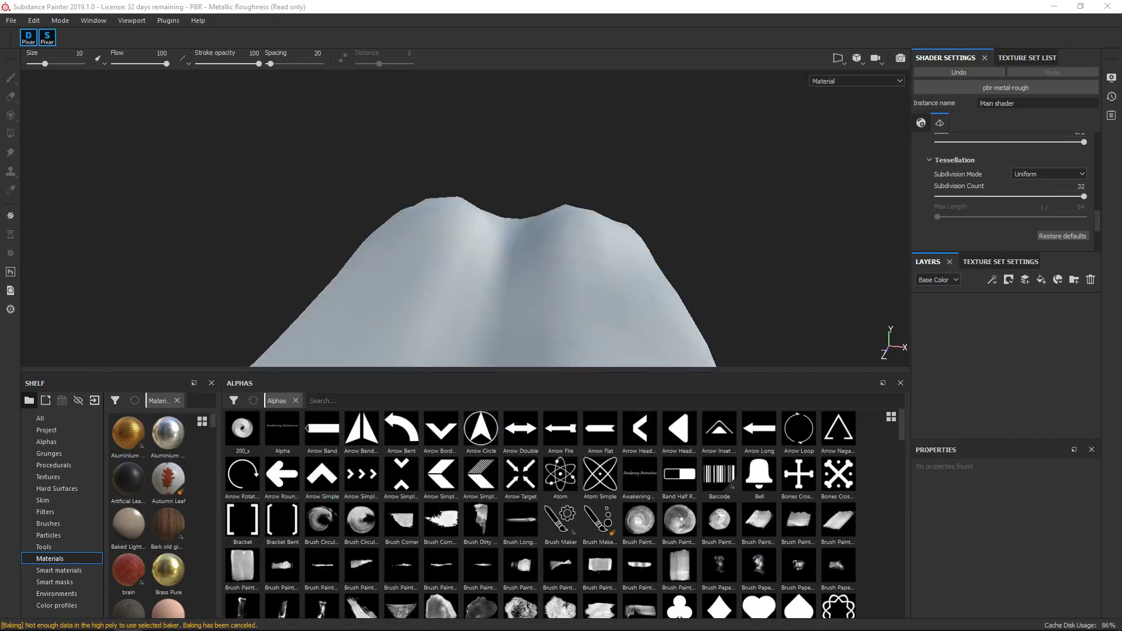
pyautogui.moveTo(3, 461); pyautogui.dragTo(169, 475)
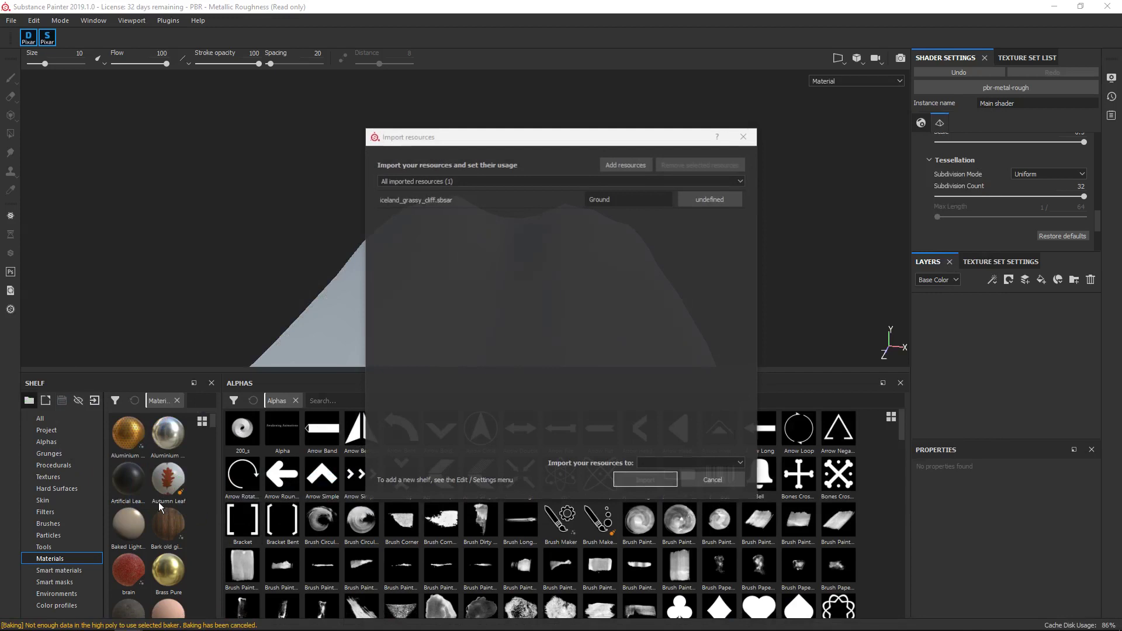
# Set the usage of iceland_grassy_cliff.sbsar to basematerial, choose an import destination and import it
pyautogui.click(700, 201)
pyautogui.click(731, 221)
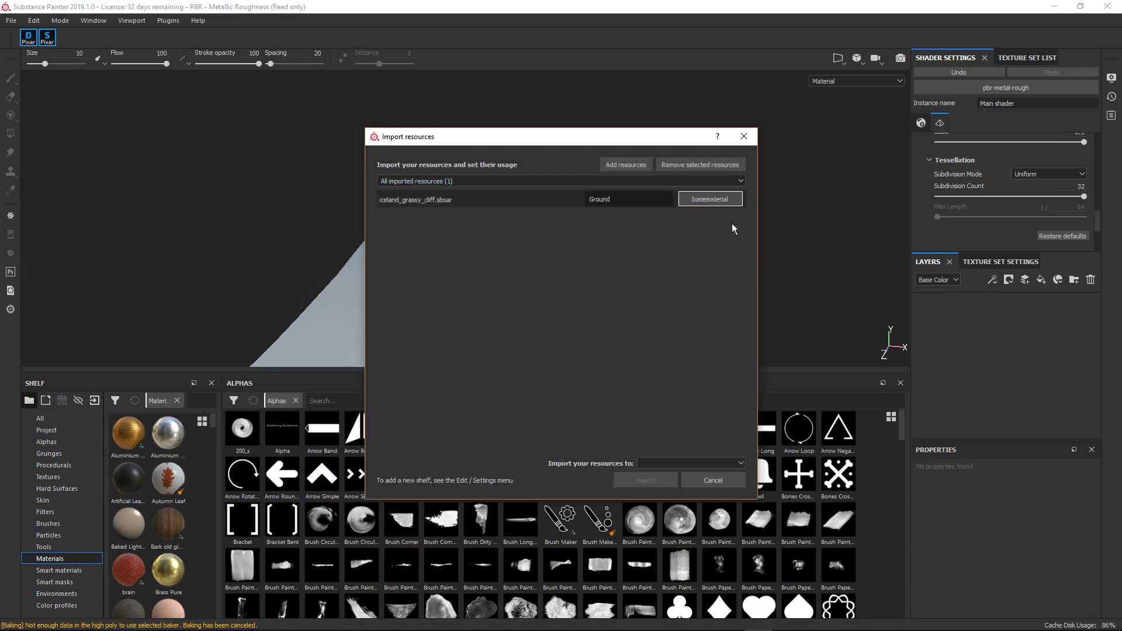
pyautogui.click(660, 465)
pyautogui.click(649, 509)
pyautogui.click(645, 480)
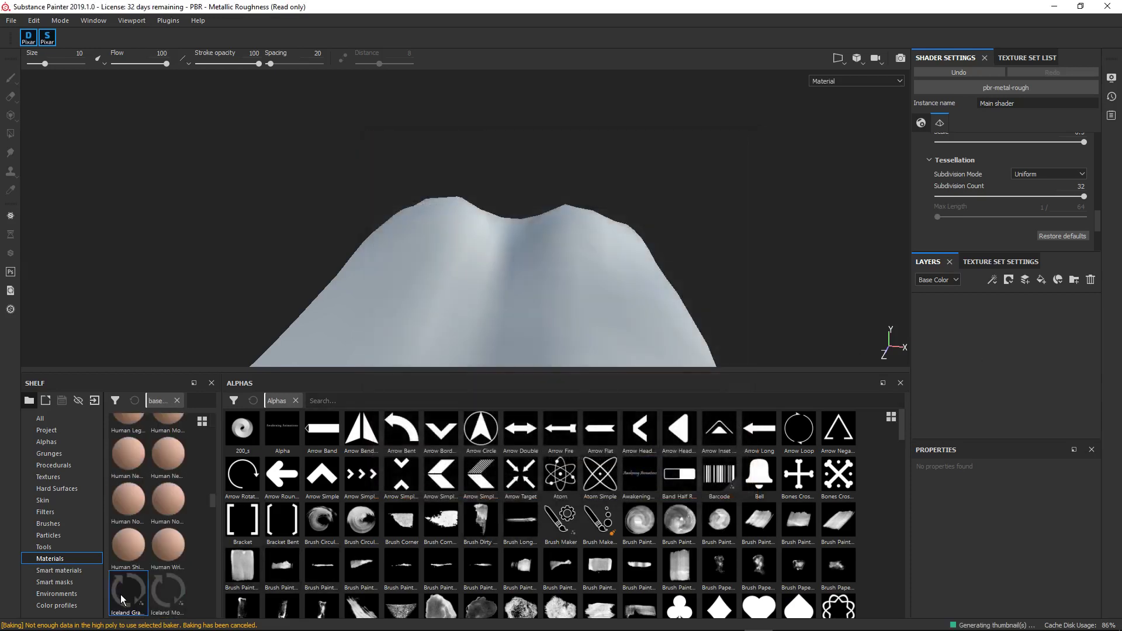
# Add the Iceland Grassy Cliff material to the layer stack as a fill layer and view it up close on the mesh
pyautogui.moveTo(121, 594); pyautogui.dragTo(961, 345)
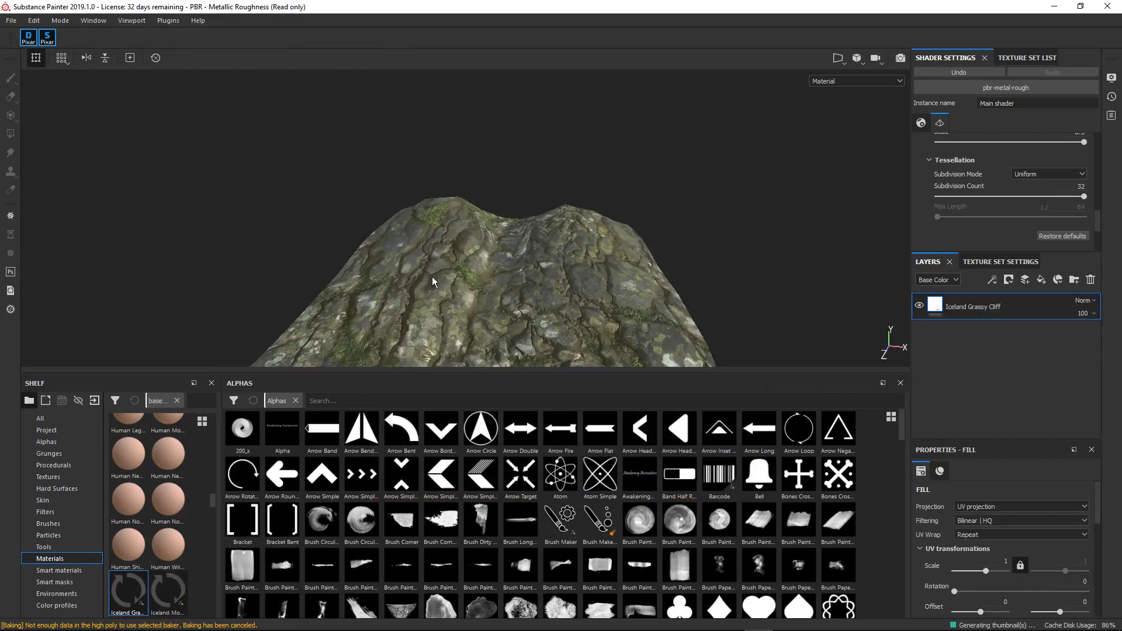
pyautogui.keyDown('alt'); pyautogui.moveTo(433, 283); pyautogui.dragTo(531, 348); pyautogui.keyUp('alt')
pyautogui.keyDown('alt'); pyautogui.moveTo(546, 288); pyautogui.dragTo(535, 344); pyautogui.keyUp('alt')
pyautogui.keyDown('alt'); pyautogui.moveTo(675, 285); pyautogui.dragTo(728, 309); pyautogui.keyUp('alt')
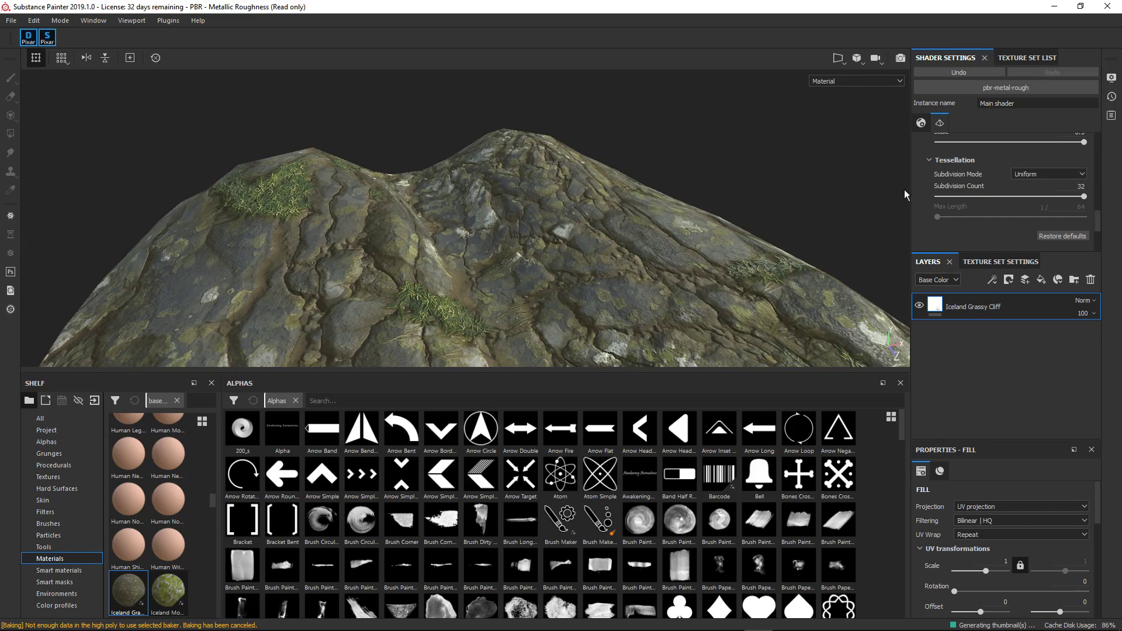
# Try a displacement scale of -0.5 on the rock mesh and set it back to 0.5
pyautogui.scroll(1, 939, 186)
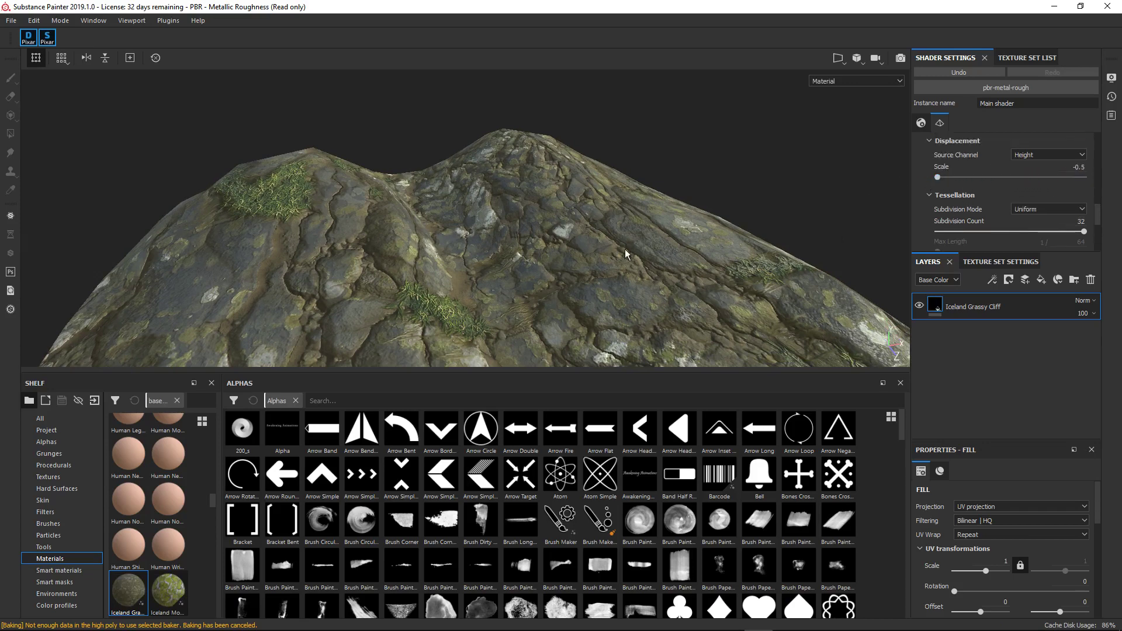
pyautogui.keyDown('alt'); pyautogui.moveTo(625, 248); pyautogui.dragTo(622, 236); pyautogui.keyUp('alt')
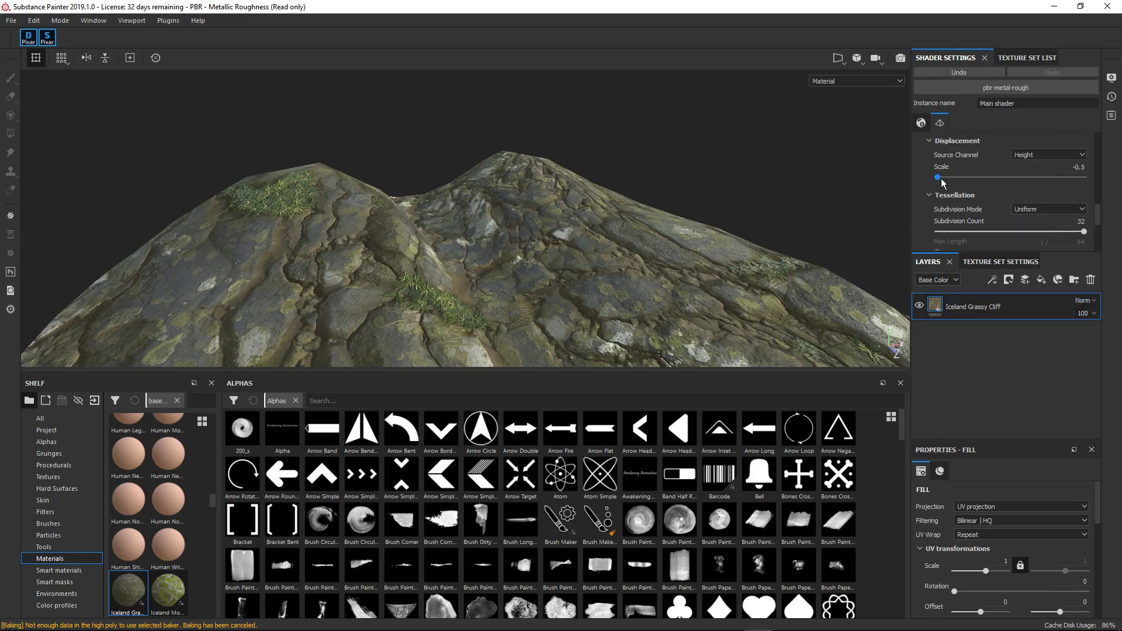
pyautogui.moveTo(941, 182); pyautogui.dragTo(1072, 186)
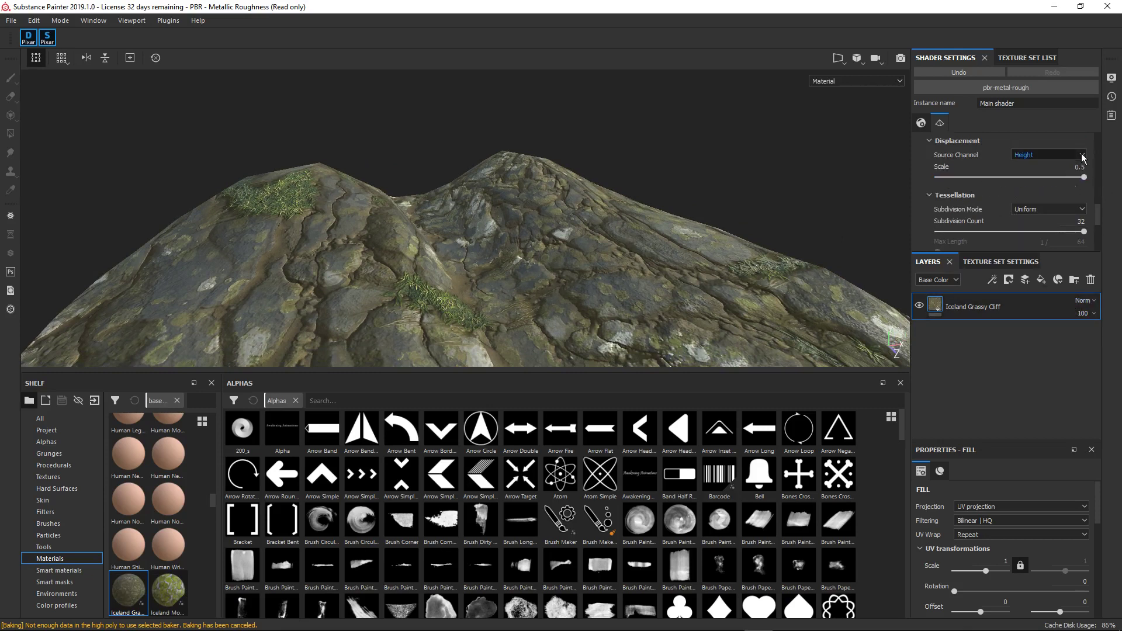
# Check the shader's displacement settings and enable the height channel of the Iceland Grassy Cliff fill layer
pyautogui.scroll(-2, 1043, 218)
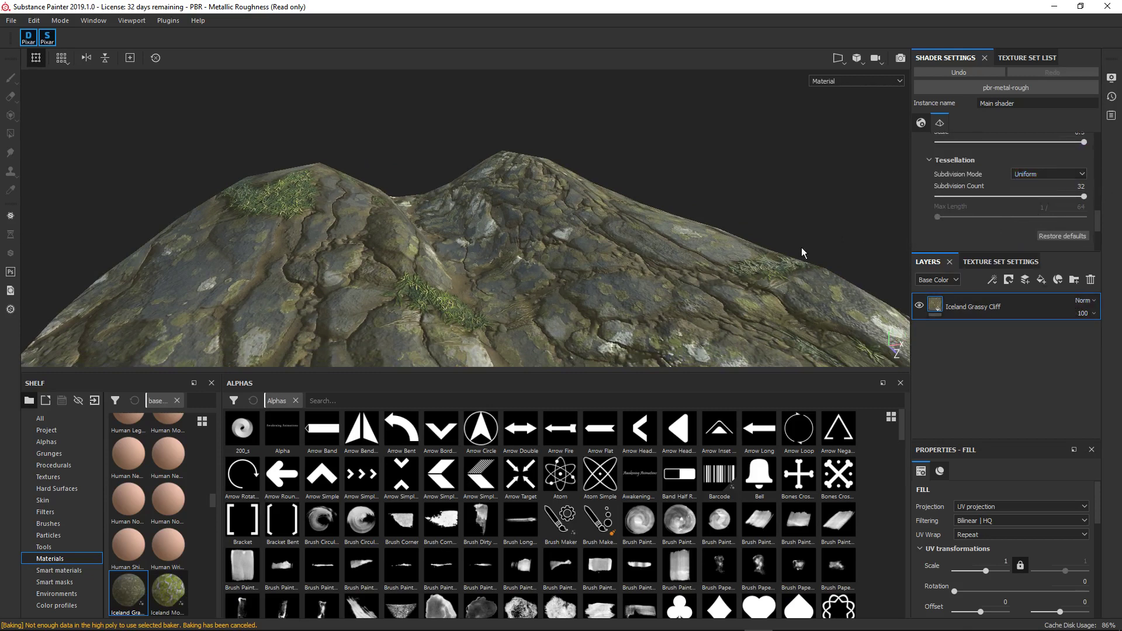
pyautogui.keyDown('alt'); pyautogui.moveTo(605, 271); pyautogui.dragTo(573, 257); pyautogui.keyUp('alt')
pyautogui.scroll(4, 1058, 198)
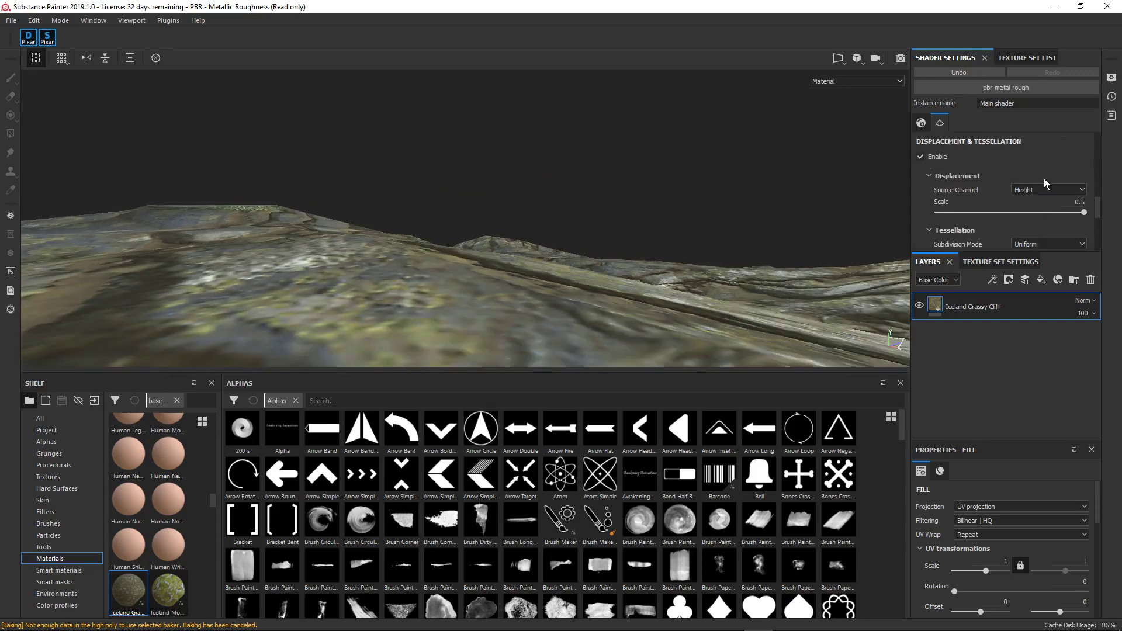
pyautogui.scroll(-5, 1036, 181)
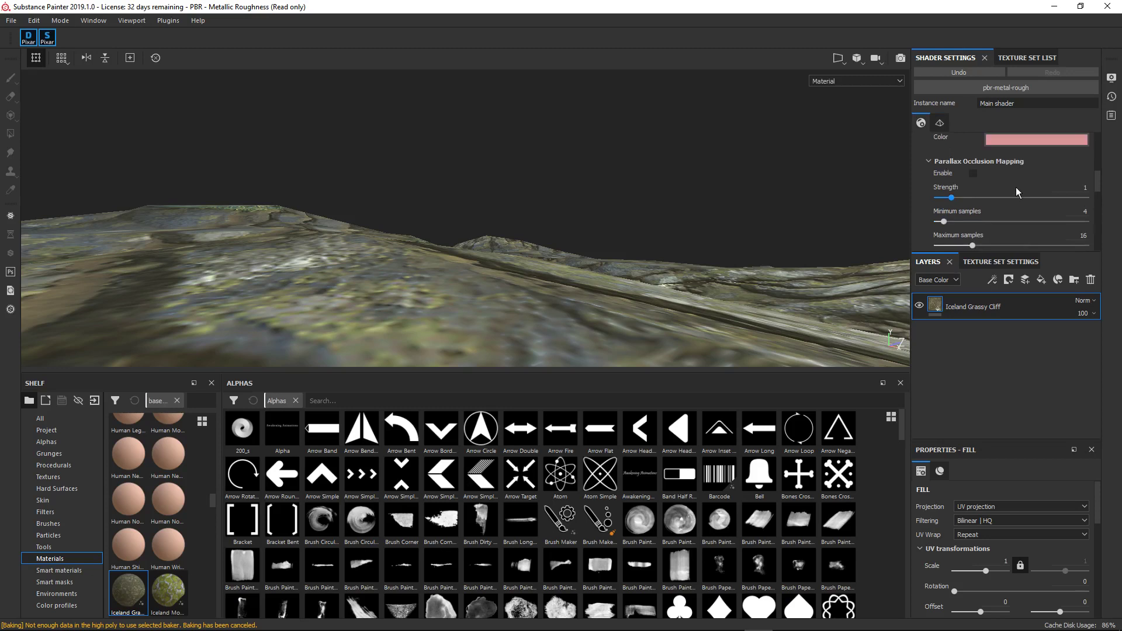
pyautogui.scroll(4, 1015, 187)
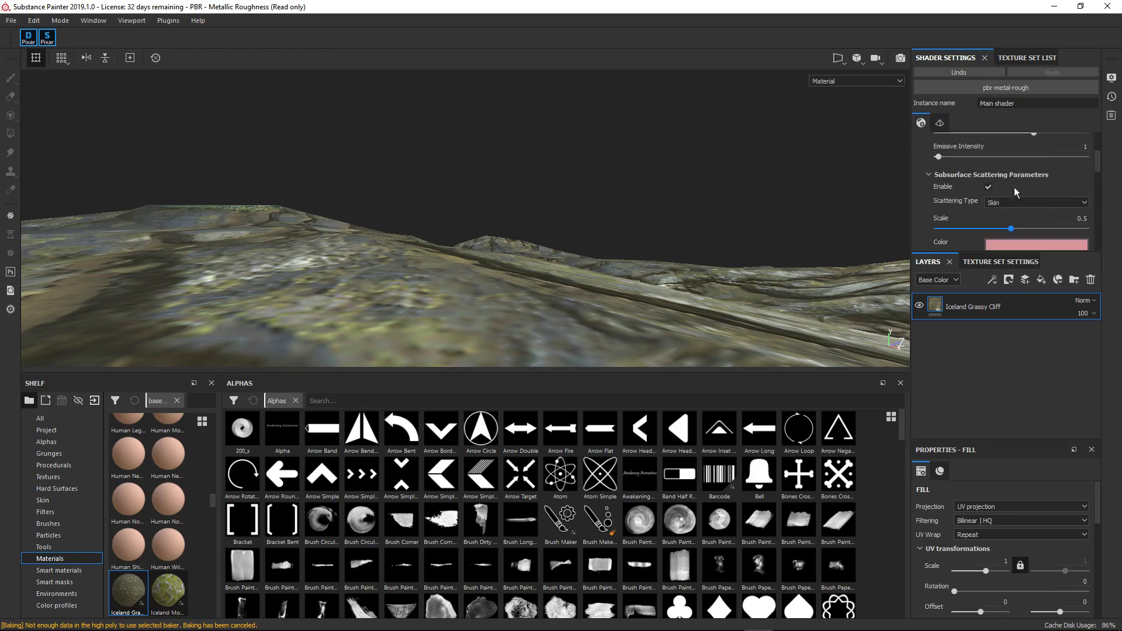
pyautogui.scroll(-6, 1003, 558)
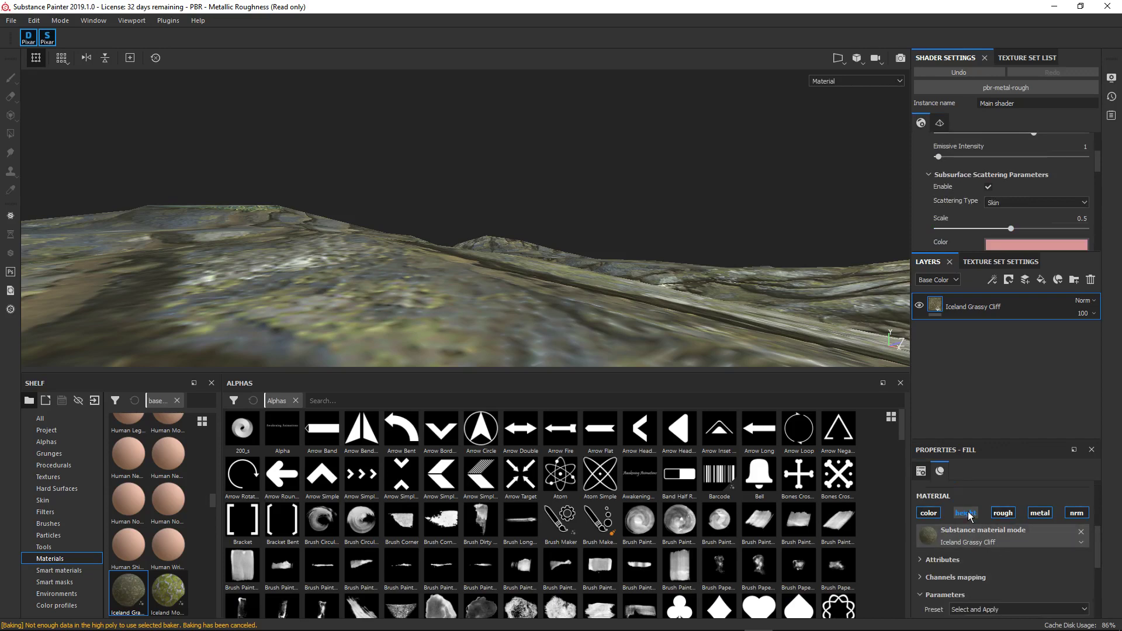
pyautogui.click(966, 514)
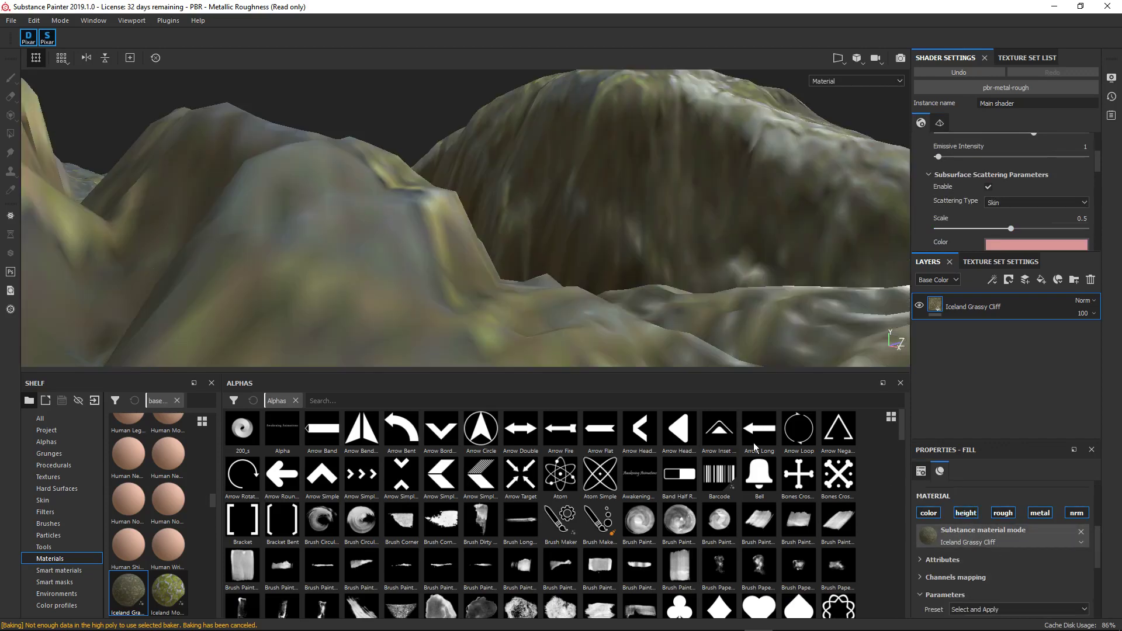
# Examine the displaced rock surface from several angles and bring the fill material's parameters into view
pyautogui.keyDown('alt'); pyautogui.moveTo(518, 290); pyautogui.dragTo(614, 304); pyautogui.keyUp('alt')
pyautogui.keyDown('alt'); pyautogui.moveTo(614, 304); pyautogui.dragTo(584, 251, button='right'); pyautogui.keyUp('alt')
pyautogui.keyDown('alt'); pyautogui.moveTo(584, 251); pyautogui.dragTo(538, 292); pyautogui.keyUp('alt')
pyautogui.keyDown('alt'); pyautogui.moveTo(537, 292); pyautogui.dragTo(561, 316, button='right'); pyautogui.keyUp('alt')
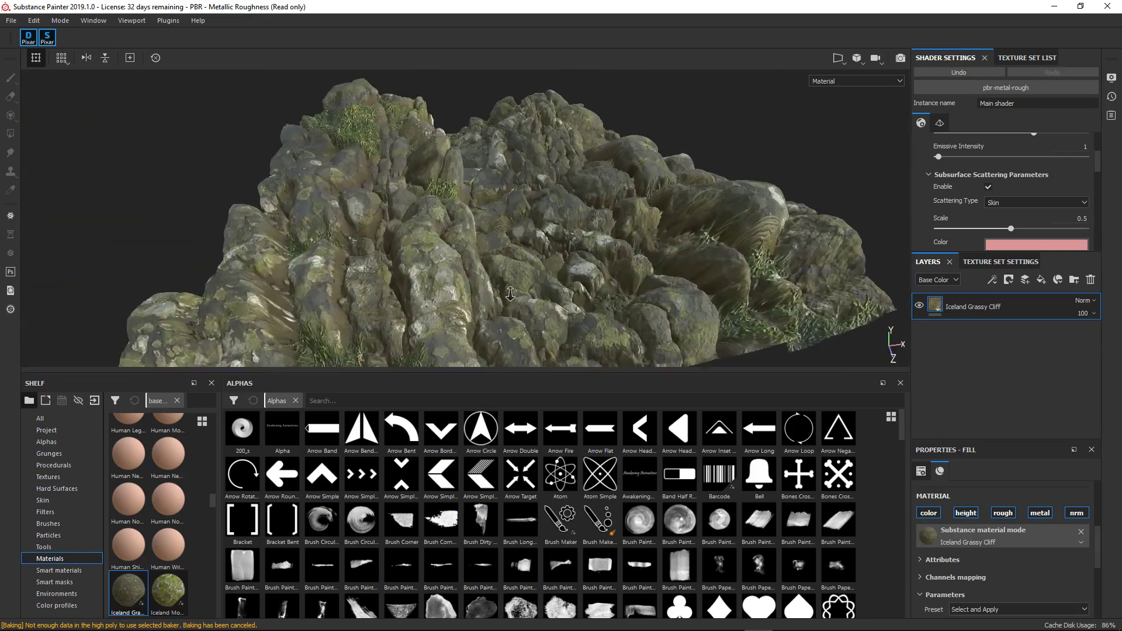
pyautogui.keyDown('alt'); pyautogui.moveTo(560, 315); pyautogui.dragTo(470, 278); pyautogui.keyUp('alt')
pyautogui.keyDown('alt'); pyautogui.moveTo(471, 278); pyautogui.dragTo(467, 251, button='right'); pyautogui.keyUp('alt')
pyautogui.keyDown('alt'); pyautogui.moveTo(467, 251); pyautogui.dragTo(511, 219); pyautogui.keyUp('alt')
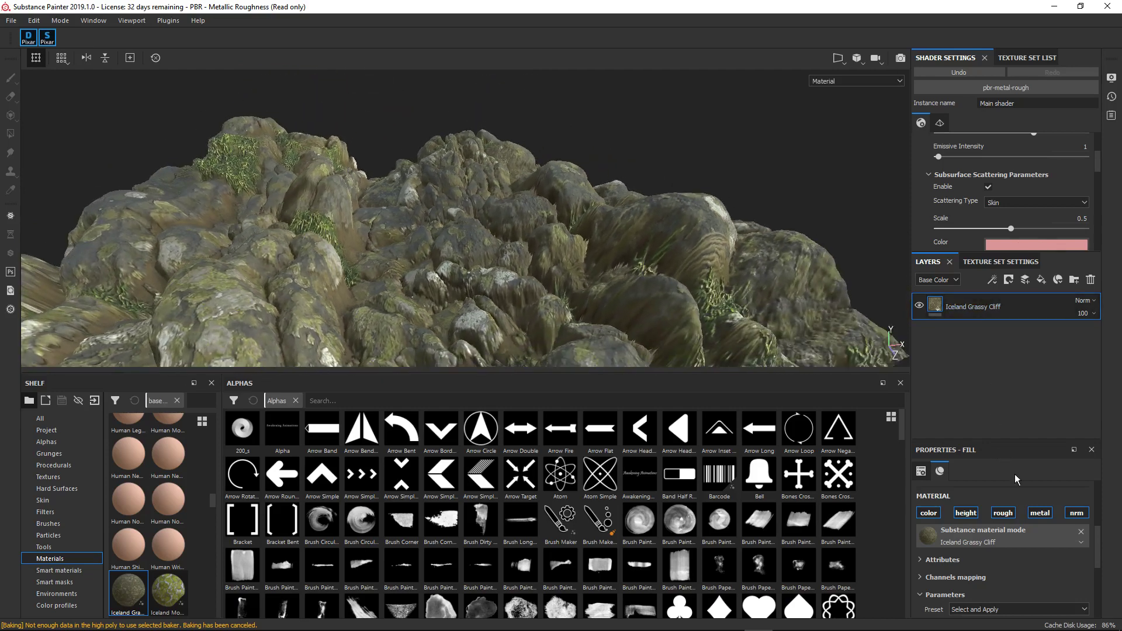
pyautogui.scroll(-3, 953, 591)
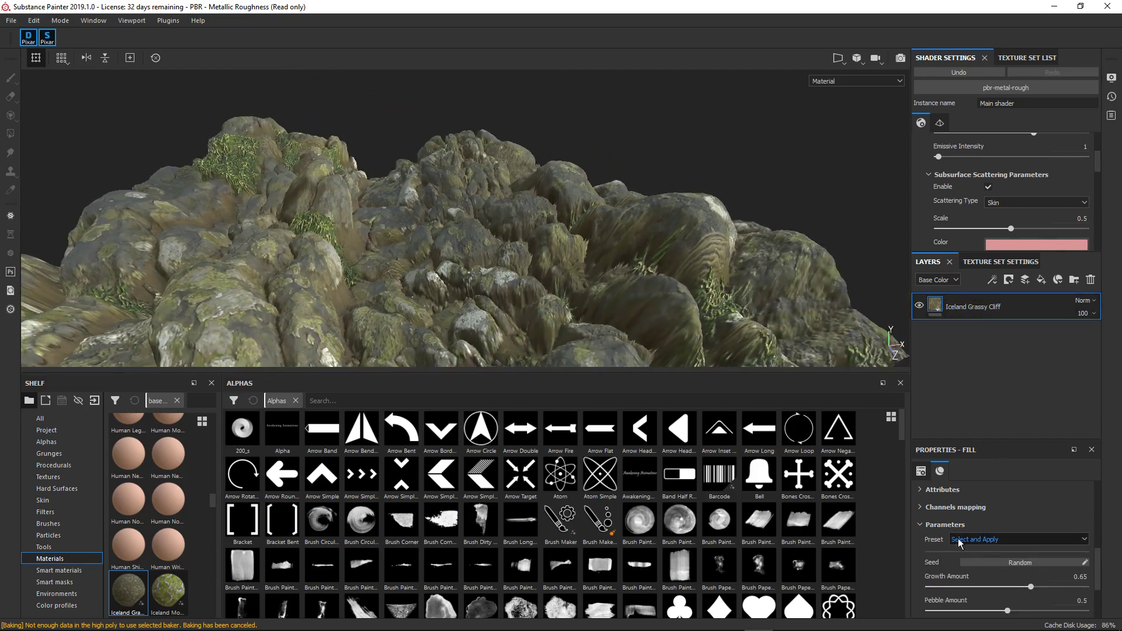
# Set the normal format of the Iceland Grassy Cliff fill material to OpenGL in its technical parameters
pyautogui.scroll(-2, 934, 532)
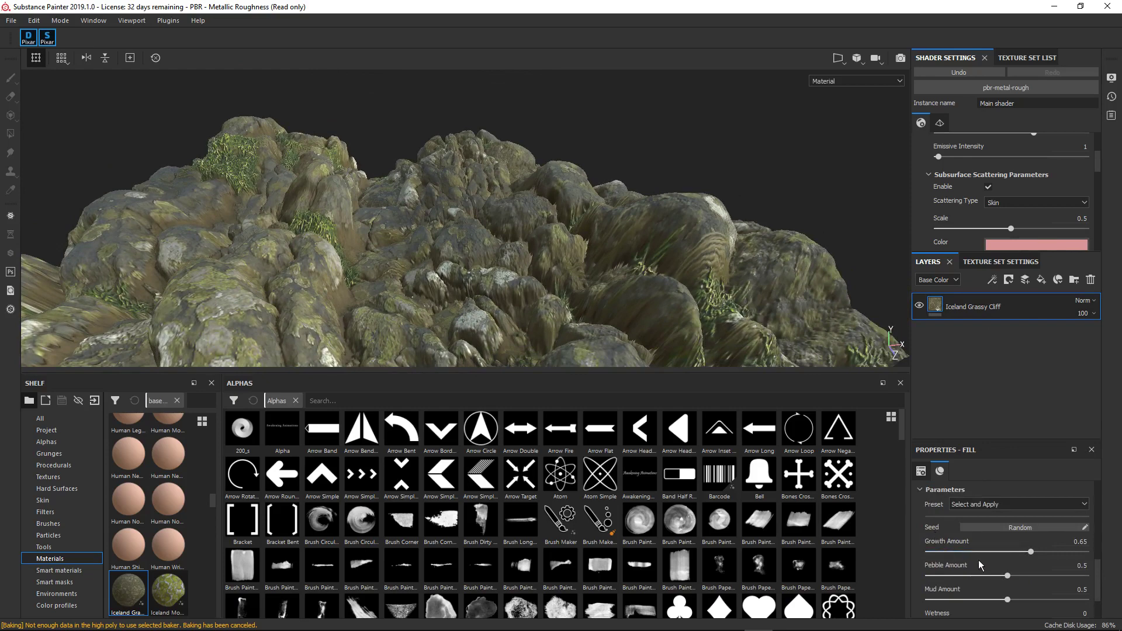
pyautogui.scroll(-2, 1001, 580)
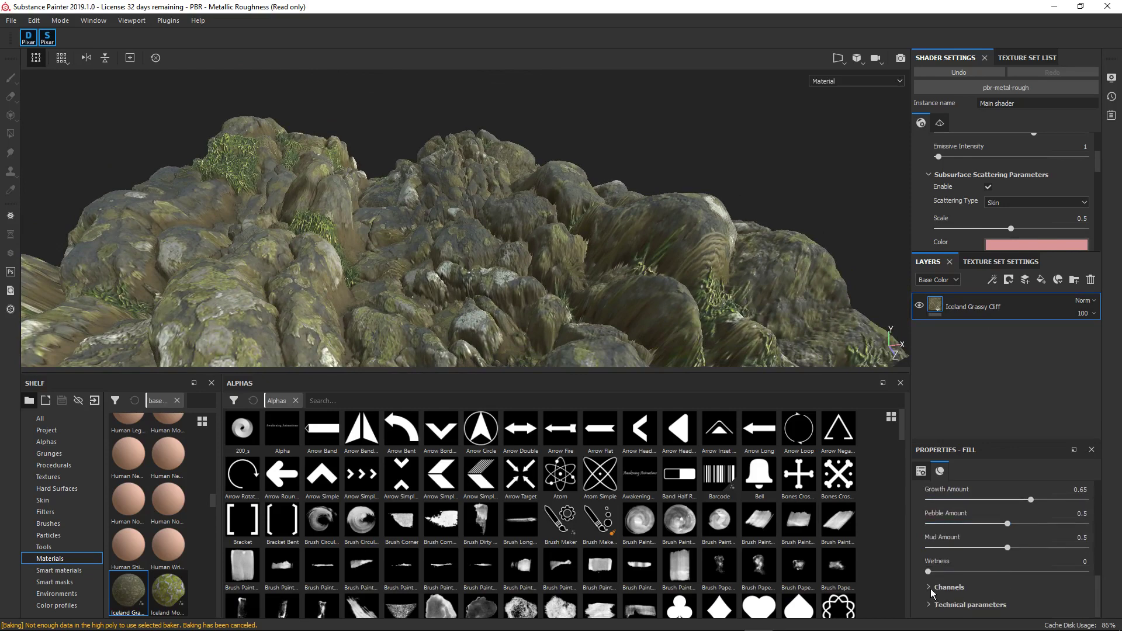
pyautogui.click(930, 605)
pyautogui.scroll(-4, 964, 611)
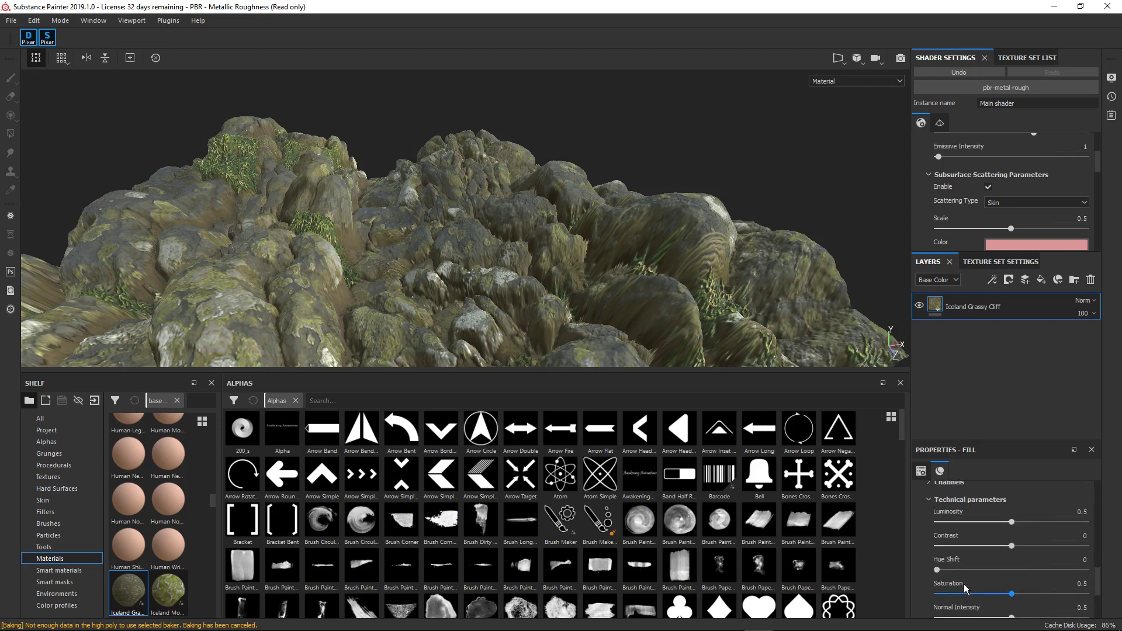
pyautogui.scroll(-4, 965, 582)
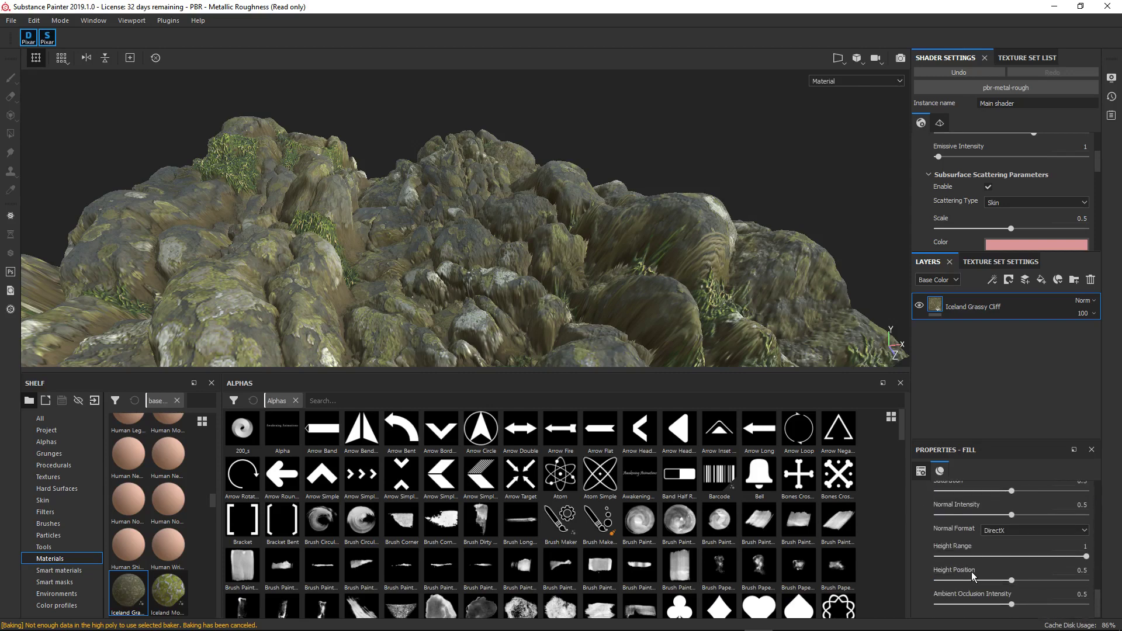
pyautogui.click(1003, 530)
pyautogui.click(1004, 554)
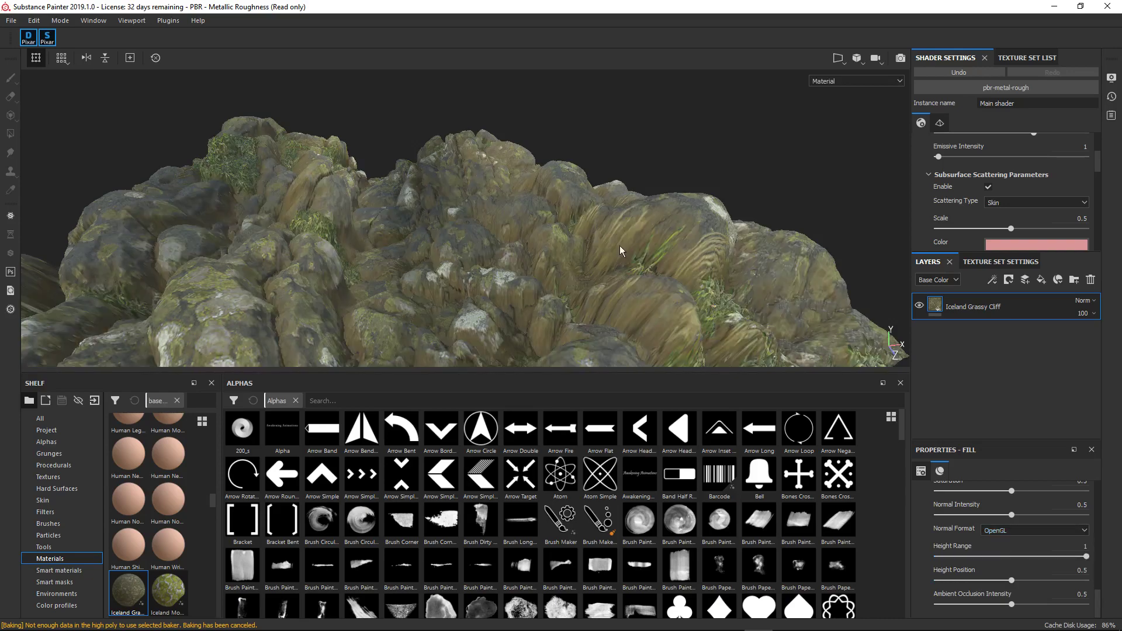
pyautogui.keyDown('alt'); pyautogui.moveTo(598, 232); pyautogui.dragTo(625, 239); pyautogui.keyUp('alt')
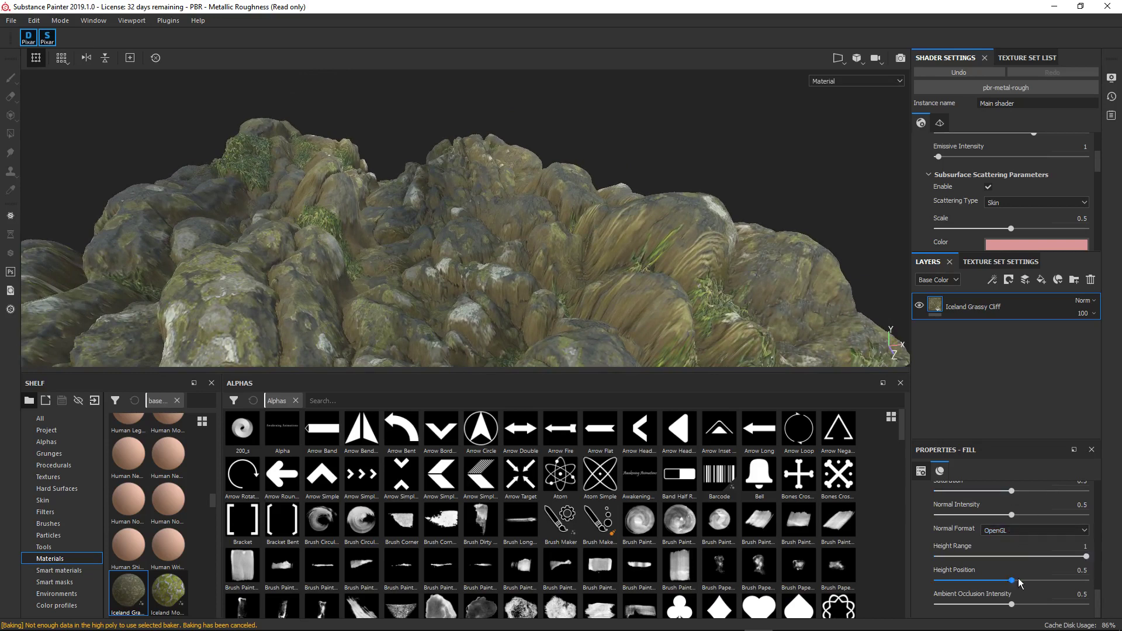
# Set the Iceland Grassy Cliff material's wetness to 0.34
pyautogui.scroll(5, 982, 557)
pyautogui.scroll(3, 982, 556)
pyautogui.scroll(2, 938, 546)
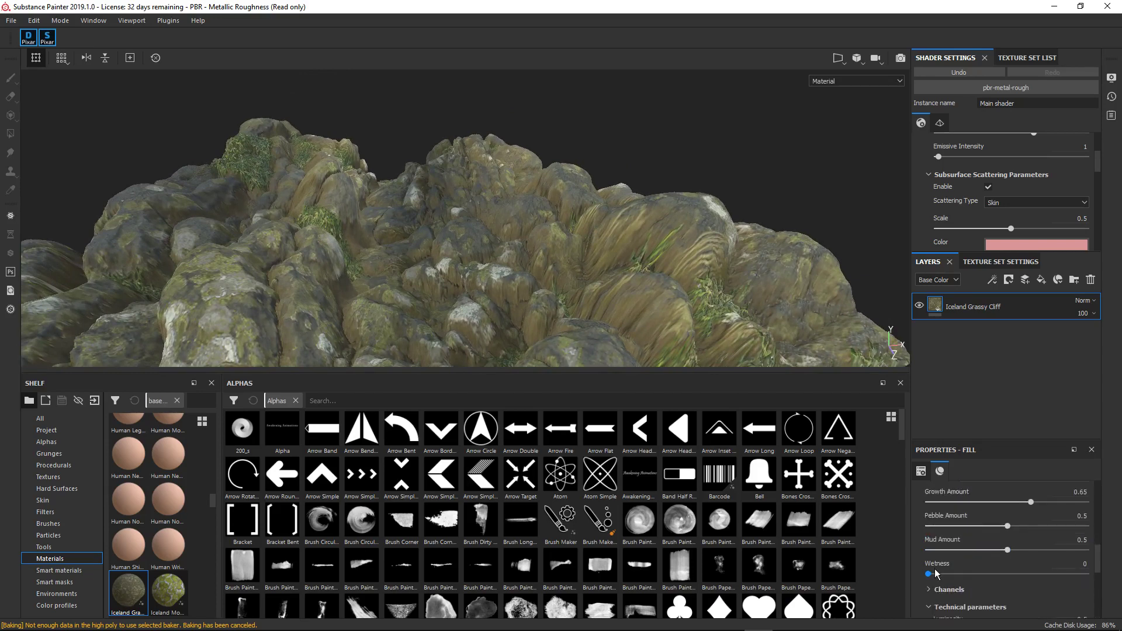
pyautogui.moveTo(936, 575); pyautogui.dragTo(973, 578)
pyautogui.moveTo(977, 574); pyautogui.dragTo(982, 575)
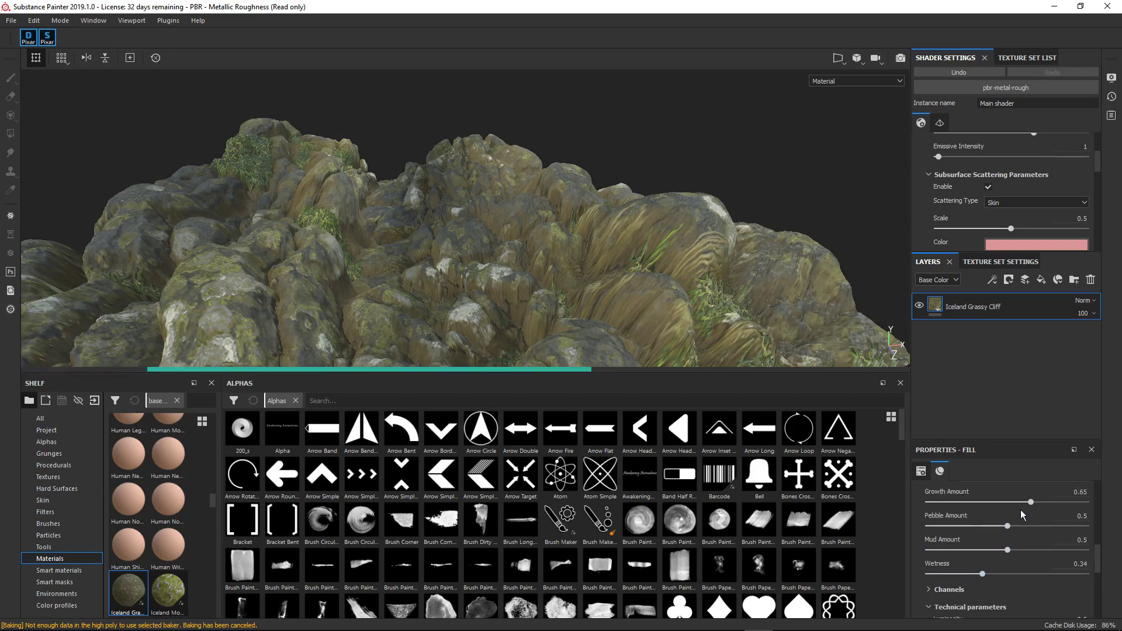
# Try growth amounts of 0 and 0.14 on the Iceland Grassy Cliff material and settle on 0.25
pyautogui.moveTo(993, 506); pyautogui.dragTo(906, 508)
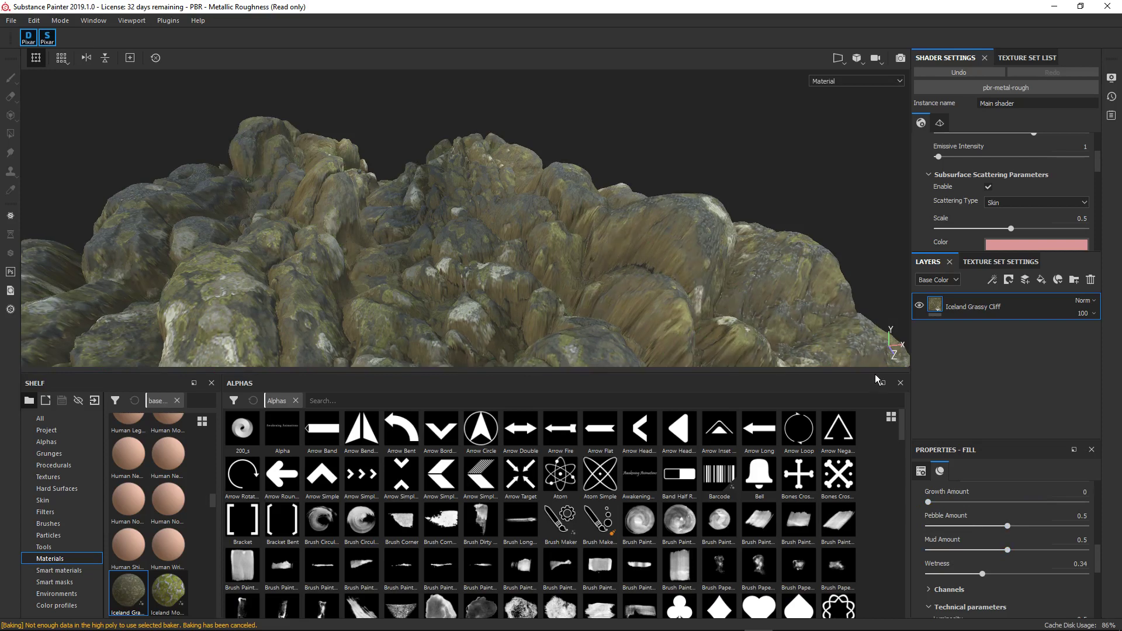
pyautogui.keyDown('alt'); pyautogui.moveTo(570, 214); pyautogui.dragTo(493, 213); pyautogui.keyUp('alt')
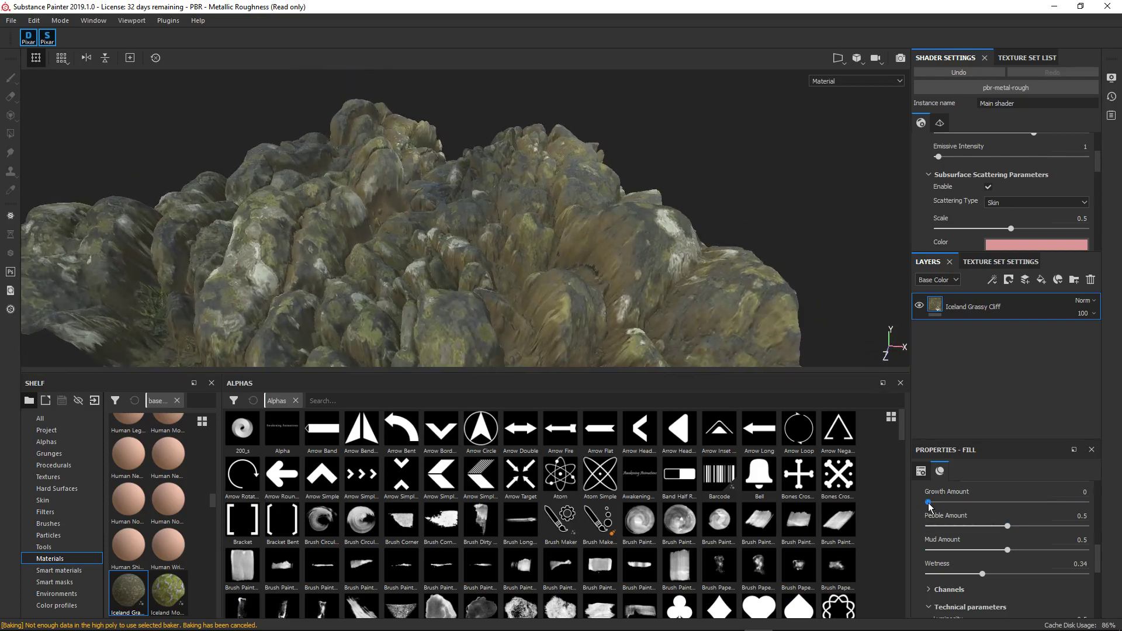
pyautogui.moveTo(929, 502); pyautogui.dragTo(951, 502)
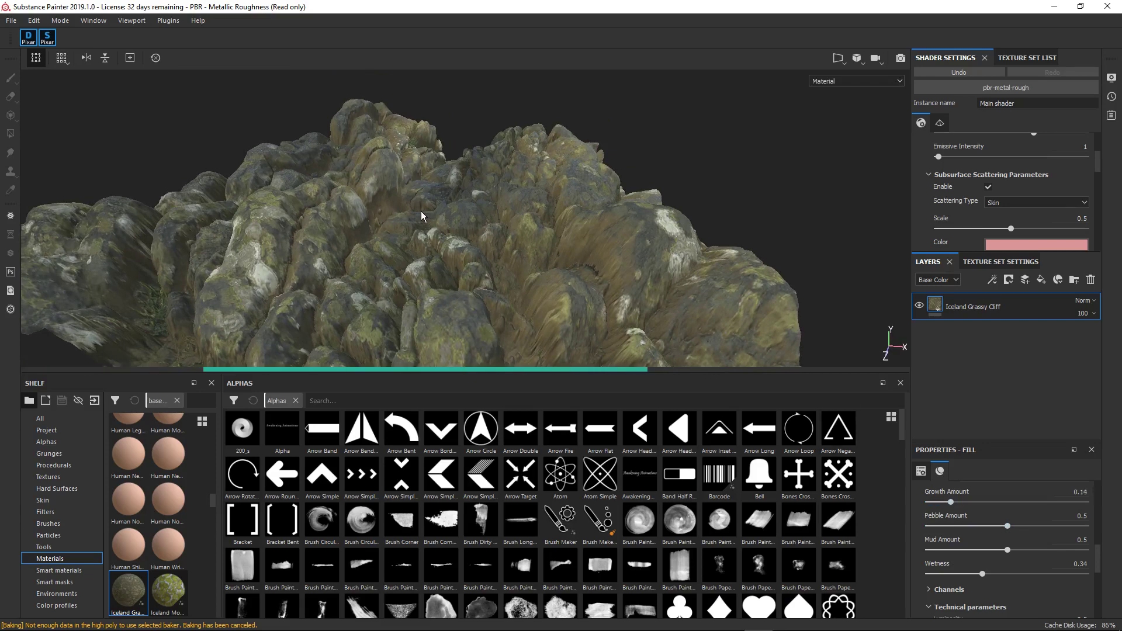
pyautogui.keyDown('alt'); pyautogui.moveTo(425, 216); pyautogui.dragTo(554, 232); pyautogui.keyUp('alt')
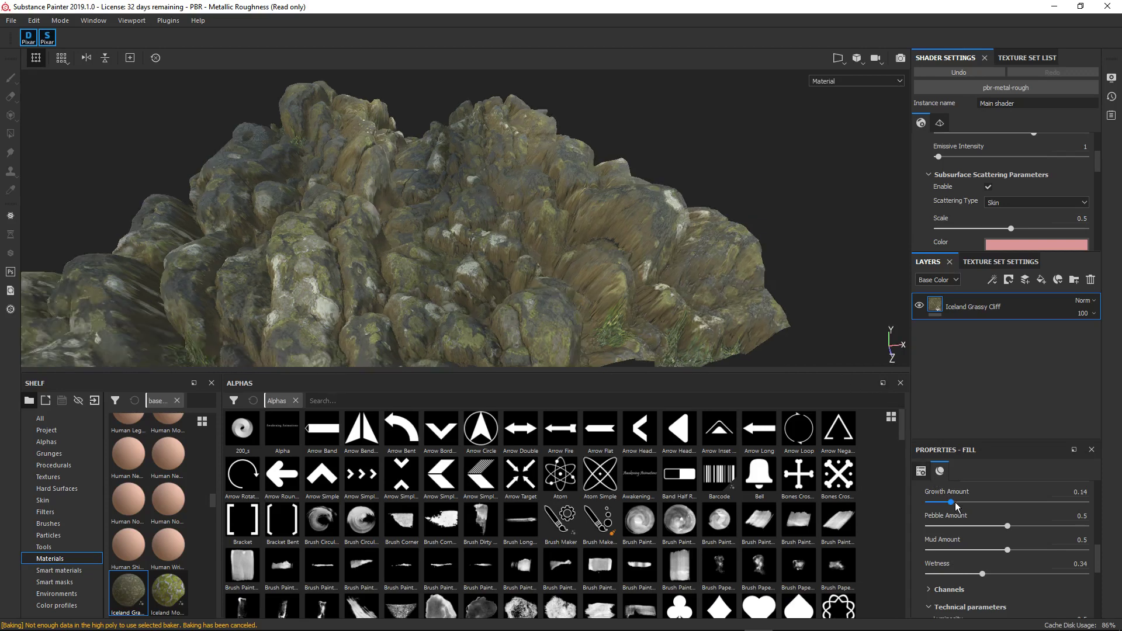
pyautogui.moveTo(951, 502); pyautogui.dragTo(962, 502)
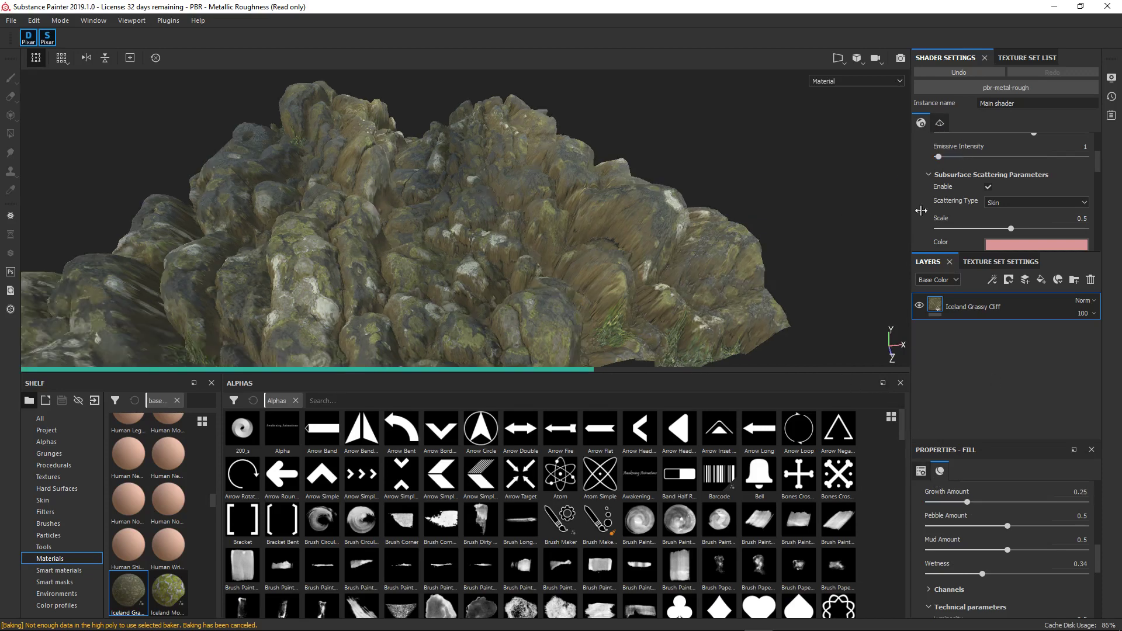
# Try a displacement scale of 0.05 in the shader's displacement settings and settle on 0.19
pyautogui.scroll(3, 1068, 176)
pyautogui.scroll(-3, 1028, 195)
pyautogui.scroll(2, 1044, 192)
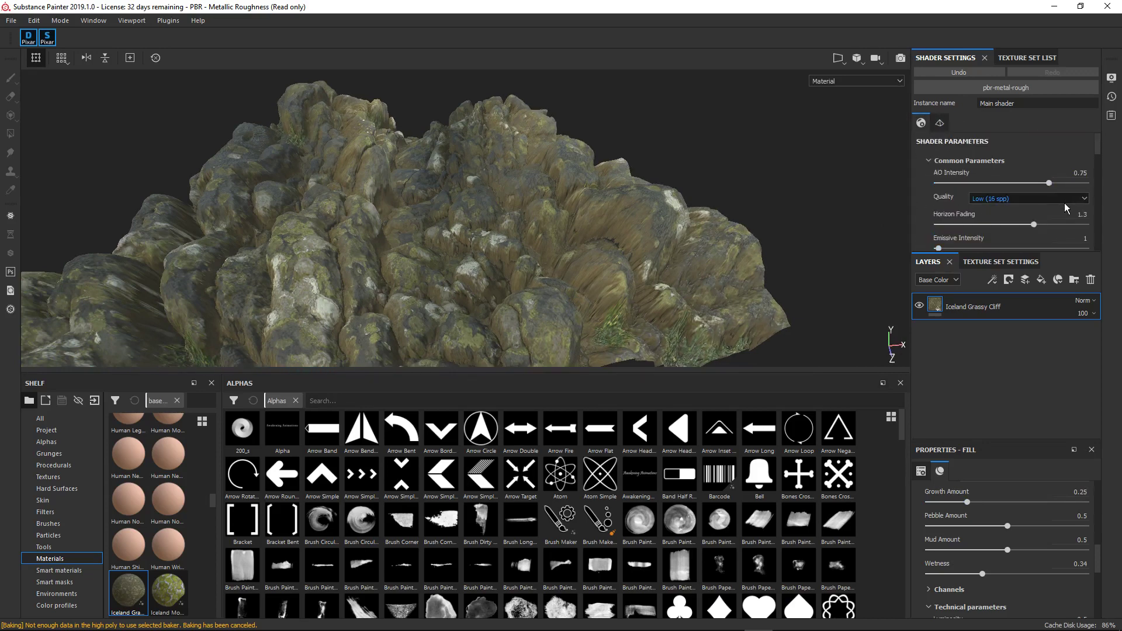
pyautogui.scroll(-6, 1027, 185)
pyautogui.scroll(-6, 1027, 185)
pyautogui.click(1071, 222)
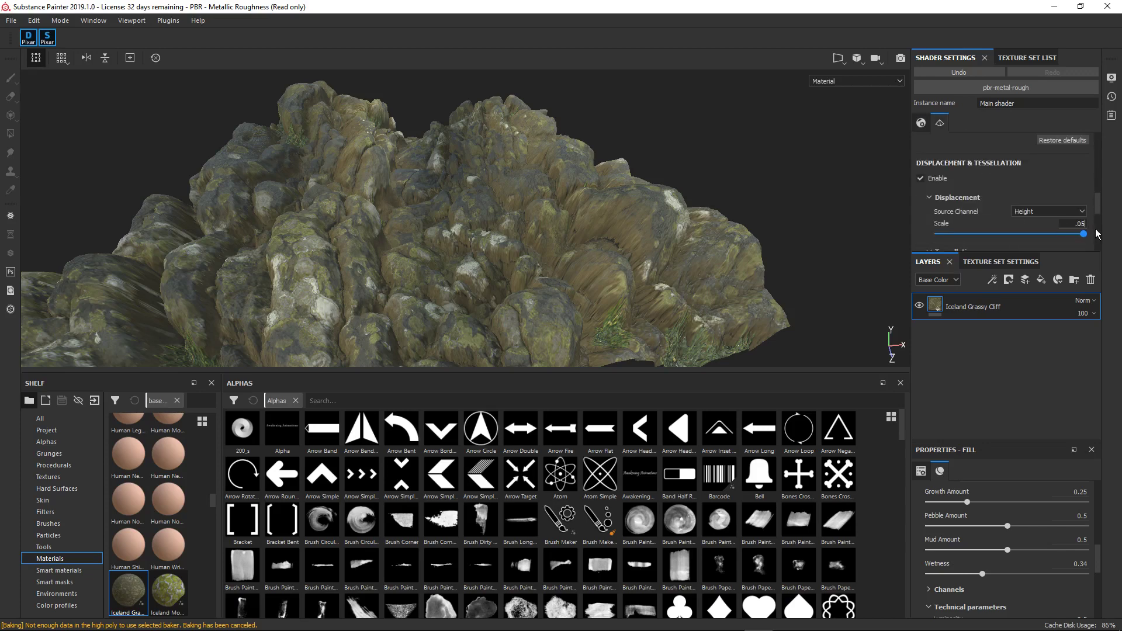
pyautogui.write('.05')
pyautogui.press('Return')
pyautogui.keyDown('alt'); pyautogui.moveTo(272, 199); pyautogui.dragTo(557, 337); pyautogui.keyUp('alt')
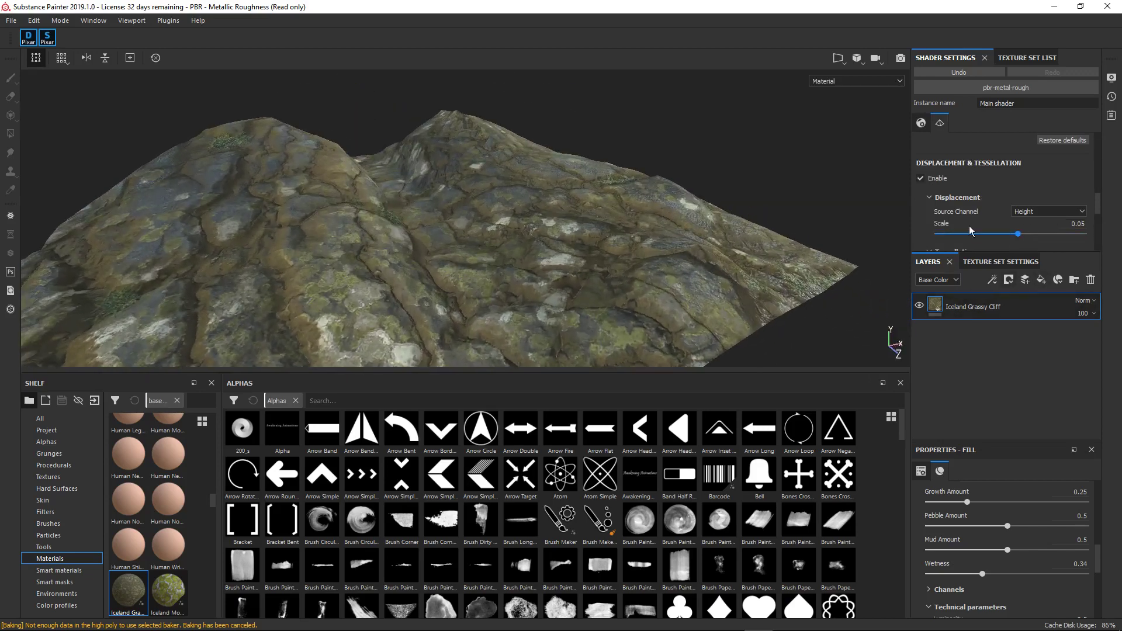
pyautogui.click(1021, 234)
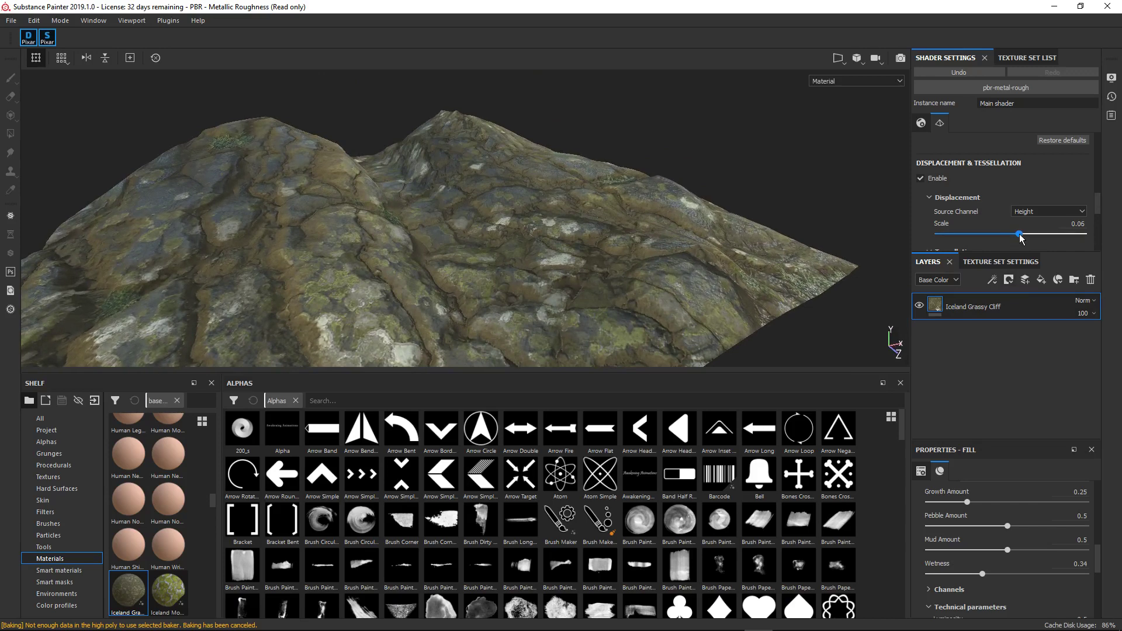
pyautogui.moveTo(1020, 237); pyautogui.dragTo(1038, 238)
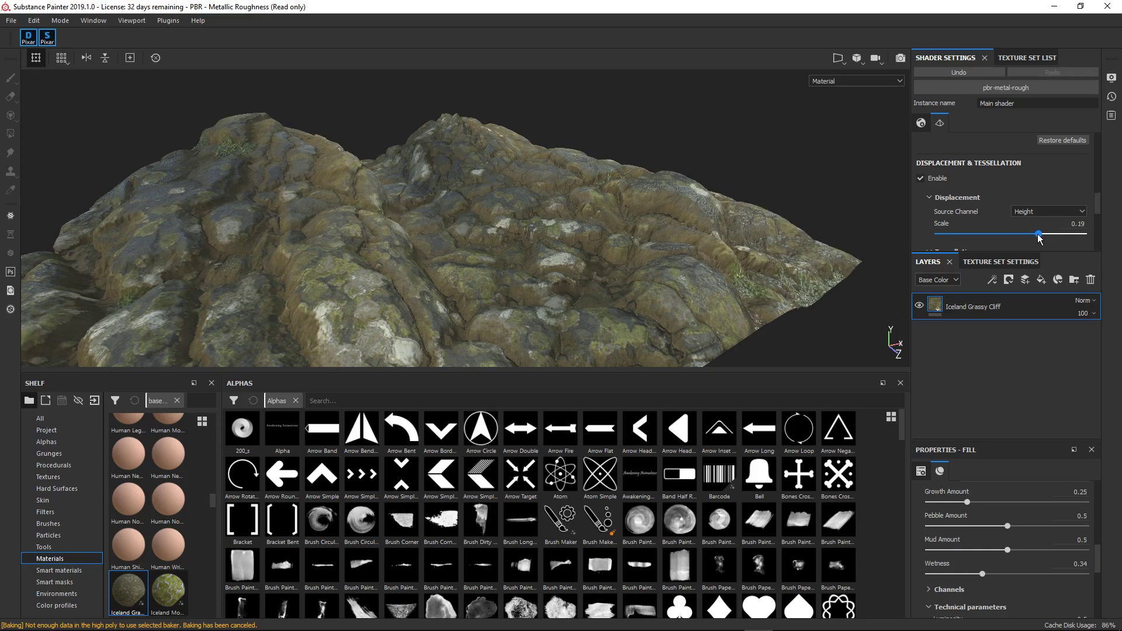
pyautogui.keyDown('alt'); pyautogui.moveTo(444, 229); pyautogui.dragTo(380, 230); pyautogui.keyUp('alt')
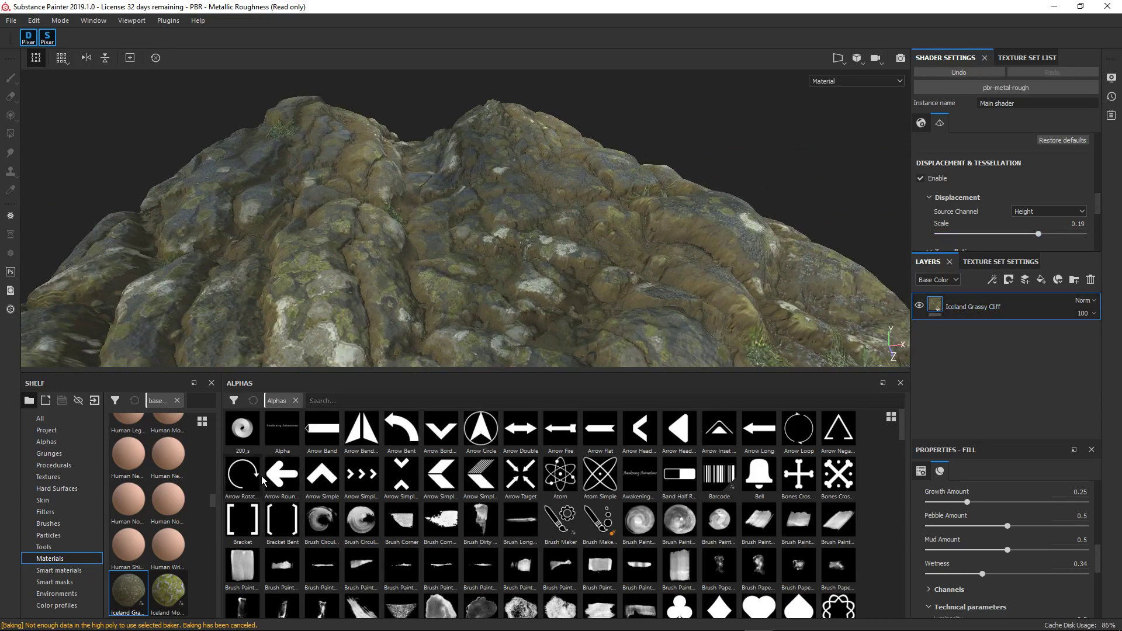
# Search the shelf materials for "moss" and add Iceland Mossy Meadow as a fill layer above the Iceland Grassy Cliff layer
pyautogui.scroll(-3, 183, 599)
pyautogui.scroll(3, 174, 550)
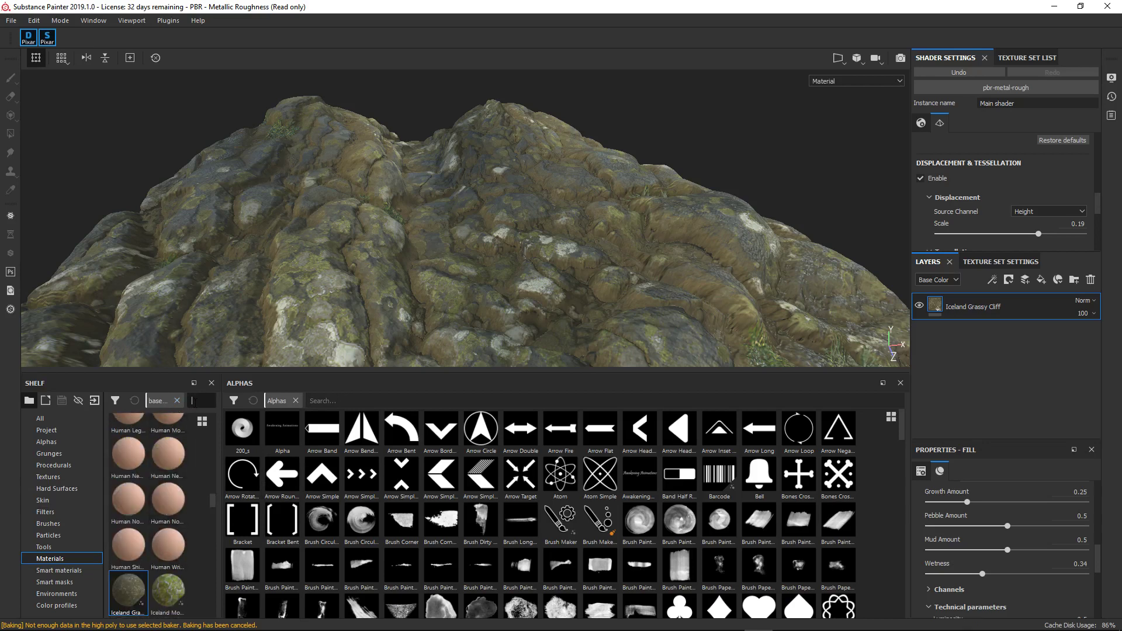
pyautogui.write('moss')
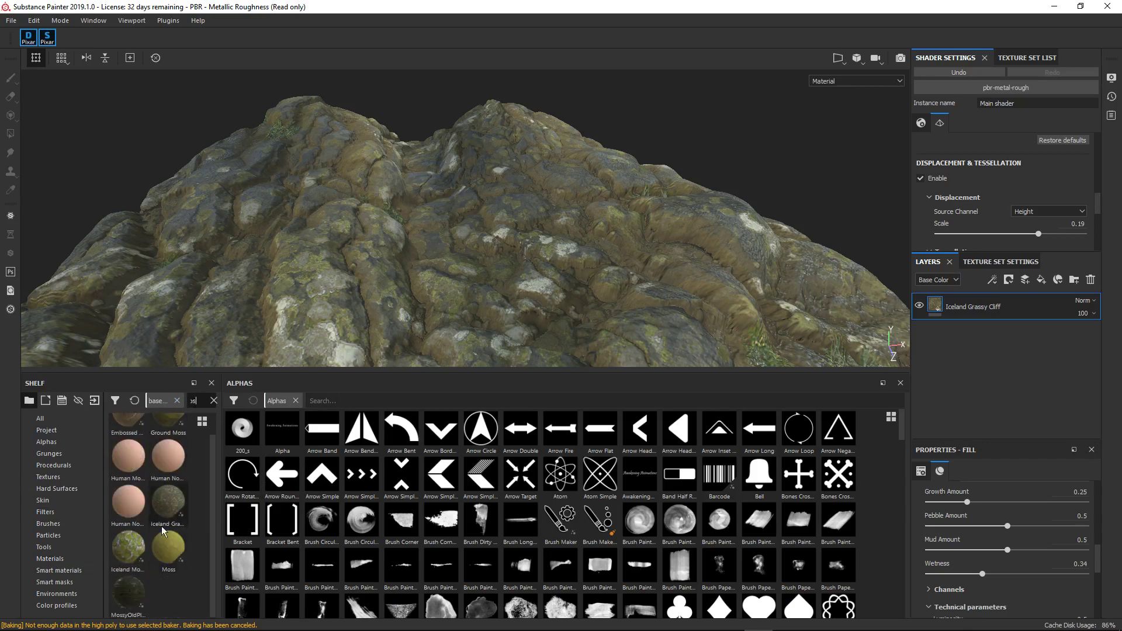
pyautogui.moveTo(137, 549)
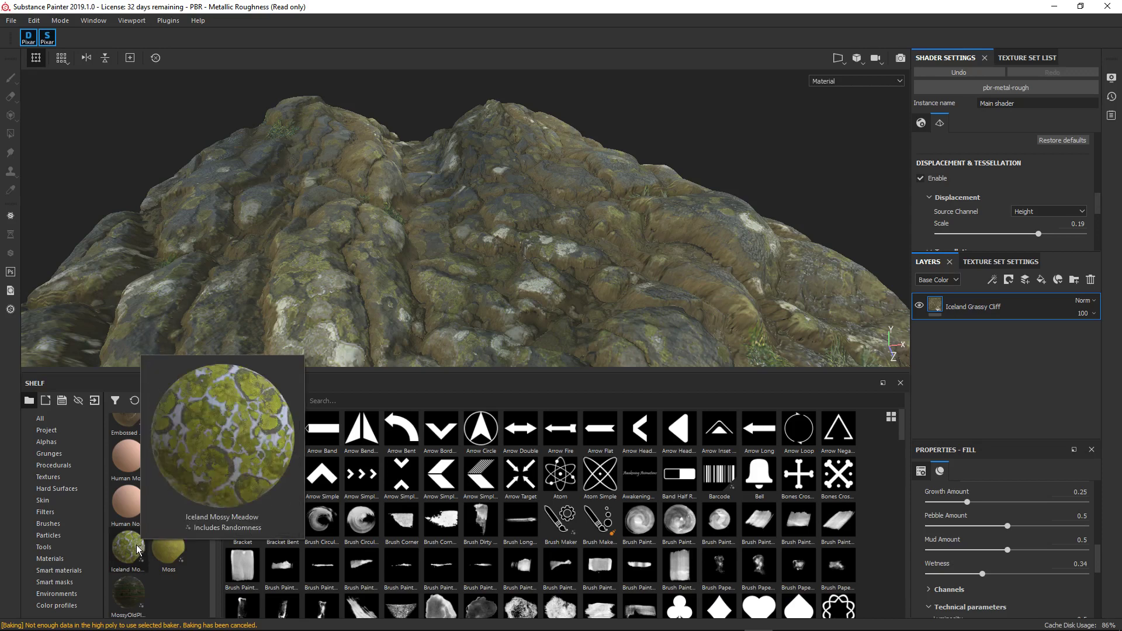
pyautogui.moveTo(138, 549); pyautogui.dragTo(996, 302)
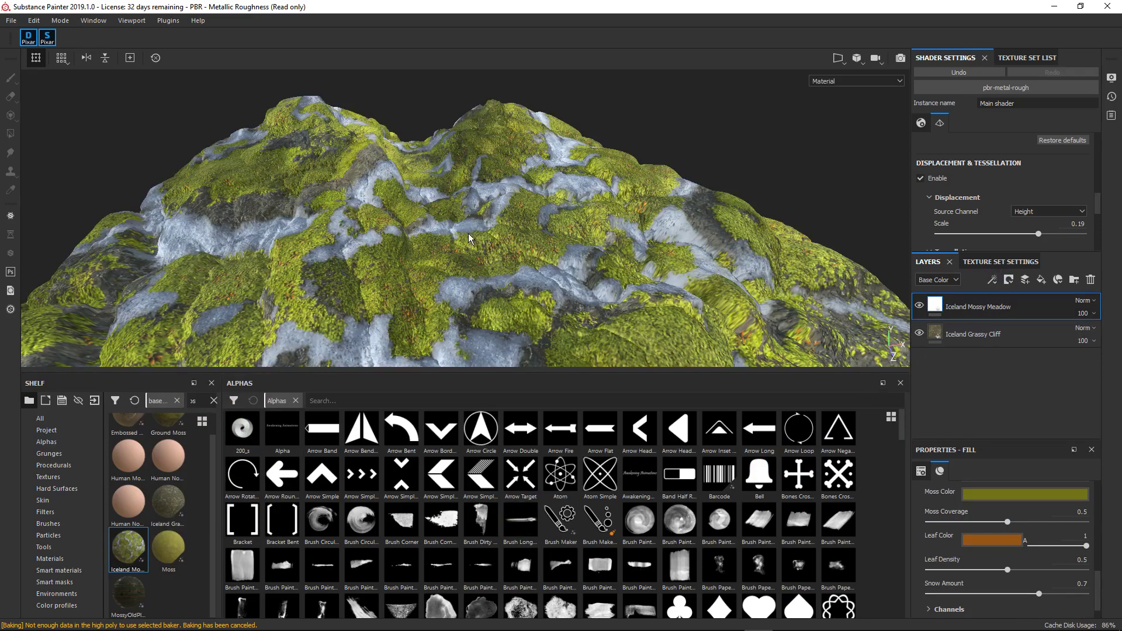
pyautogui.moveTo(473, 239)
pyautogui.keyDown('alt'); pyautogui.mouseDown()
pyautogui.moveTo(397, 219)
pyautogui.moveTo(451, 222)
pyautogui.mouseUp(); pyautogui.keyUp('alt')
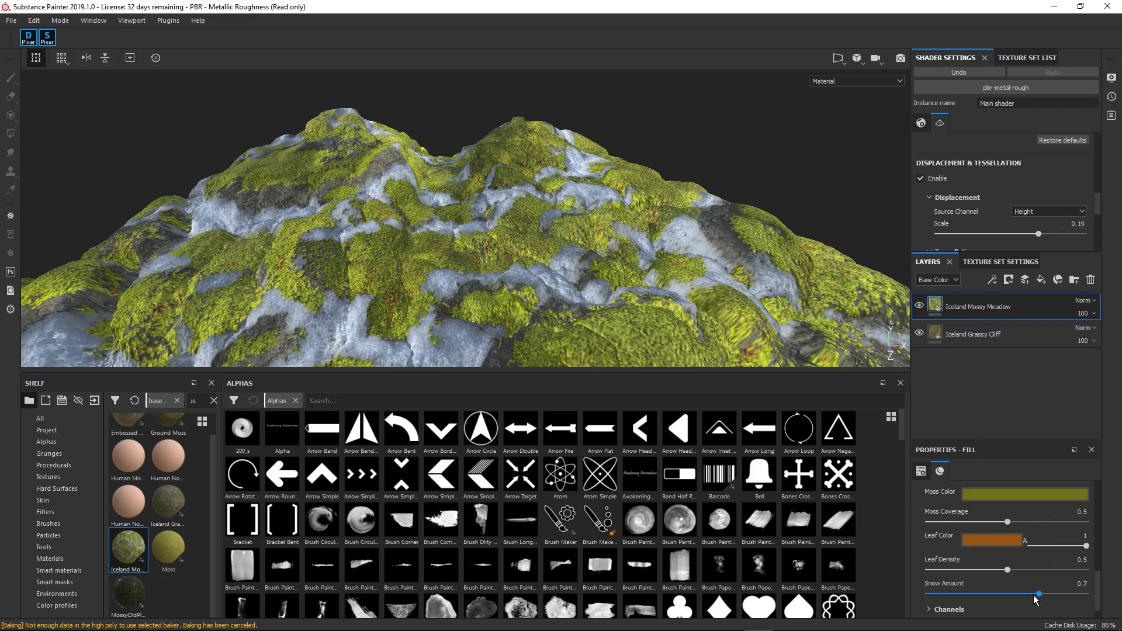
# Set the Iceland Mossy Meadow material's snow amount to 0 and moss coverage to 1, and inspect the terrain
pyautogui.moveTo(1028, 593); pyautogui.dragTo(927, 594)
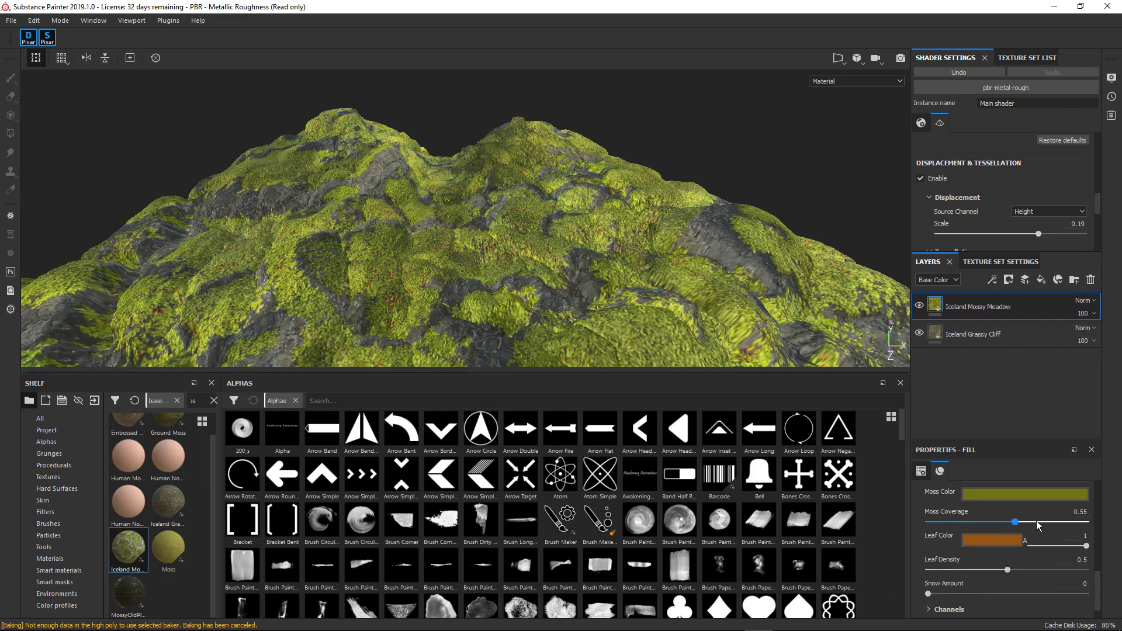
pyautogui.moveTo(1042, 520); pyautogui.dragTo(1088, 522)
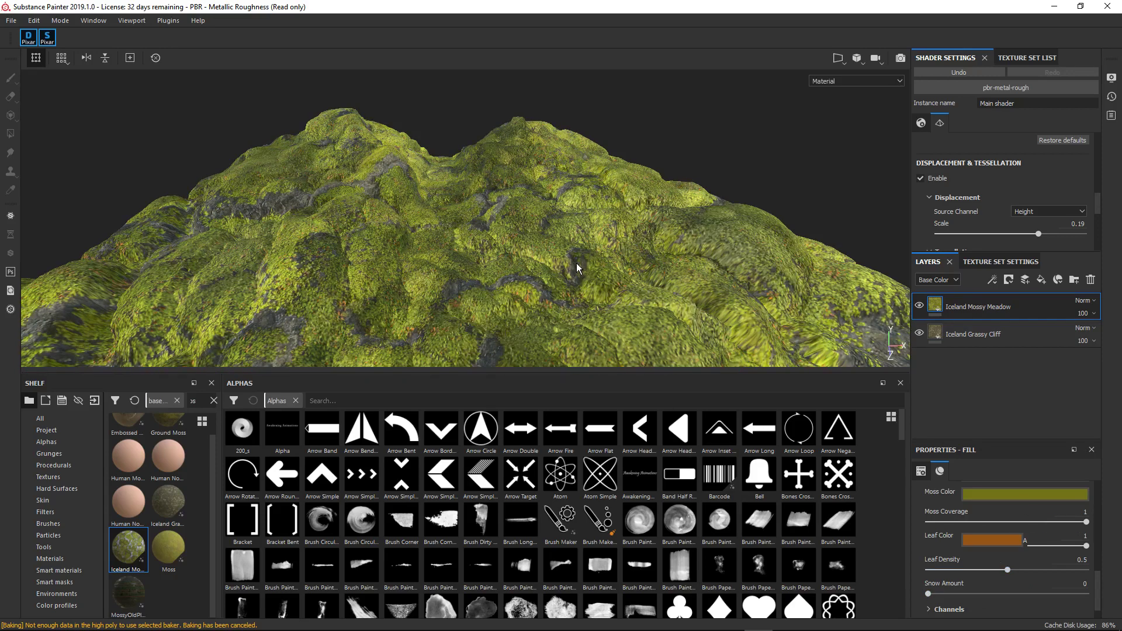
pyautogui.keyDown('alt'); pyautogui.moveTo(553, 218); pyautogui.dragTo(660, 367); pyautogui.keyUp('alt')
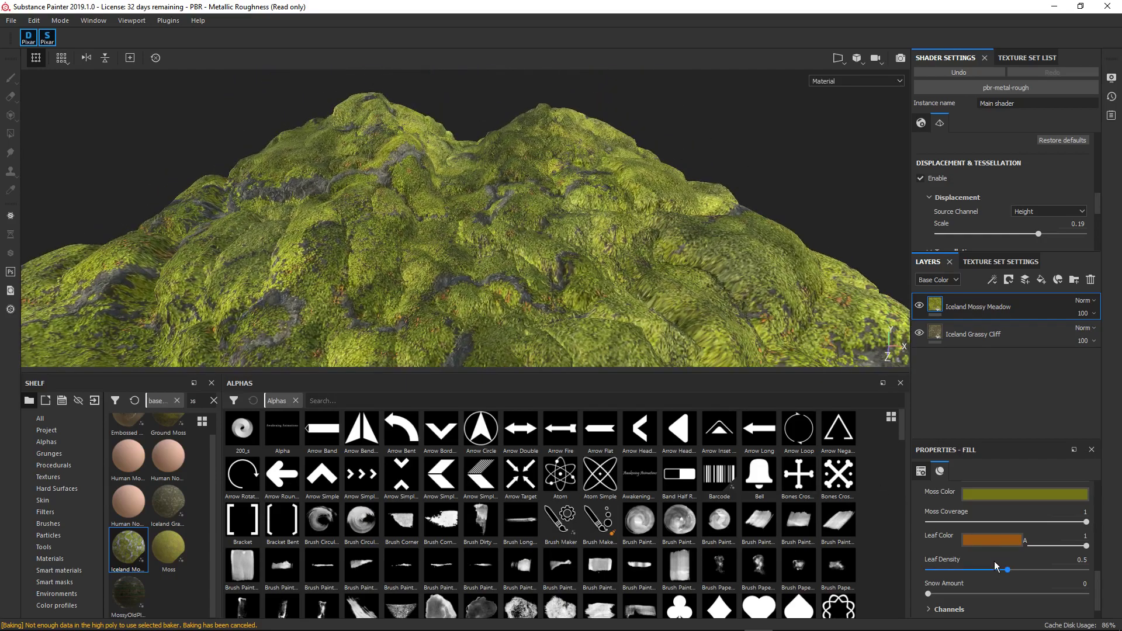
pyautogui.scroll(-1, 990, 567)
pyautogui.keyDown('alt'); pyautogui.moveTo(448, 234); pyautogui.dragTo(366, 304); pyautogui.keyUp('alt')
pyautogui.keyDown('alt'); pyautogui.moveTo(367, 304); pyautogui.dragTo(201, 30, button='right'); pyautogui.keyUp('alt')
pyautogui.keyDown('alt'); pyautogui.moveTo(449, 234); pyautogui.dragTo(493, 208); pyautogui.keyUp('alt')
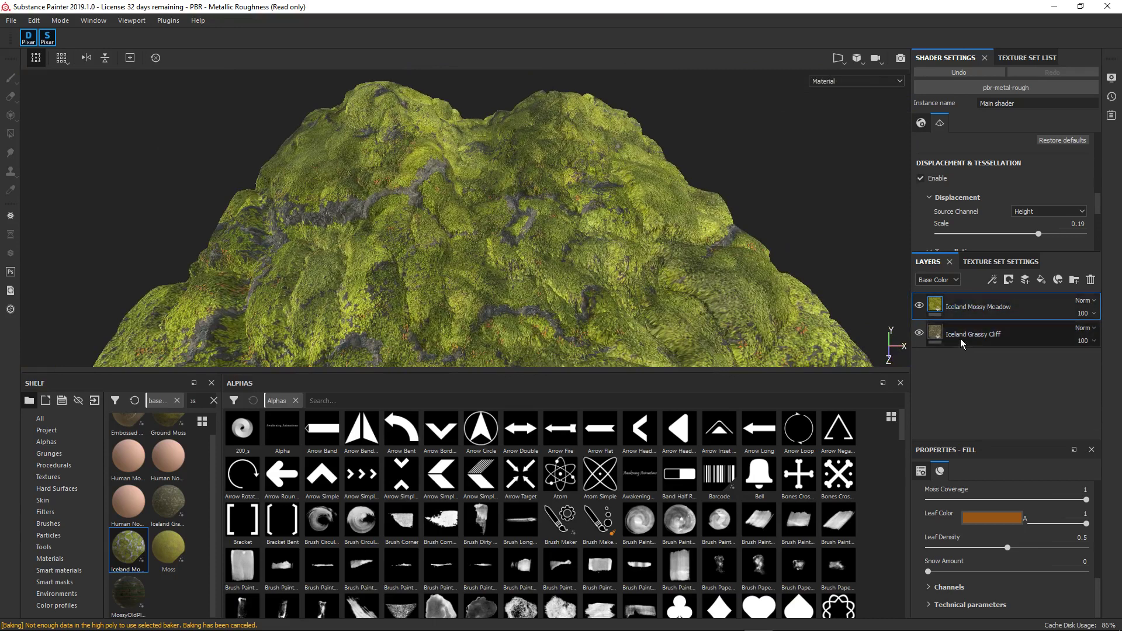
# Add a mask with height combination to the Iceland Mossy Meadow layer and compare the terrain with the layer hidden and shown
pyautogui.rightClick(977, 314)
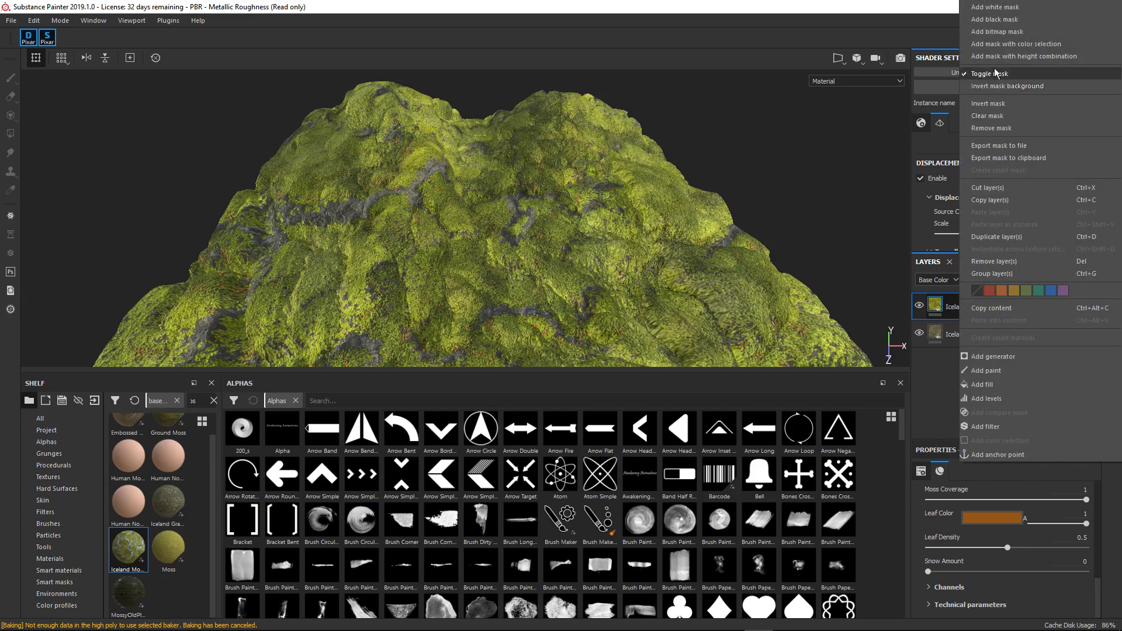
pyautogui.click(1036, 56)
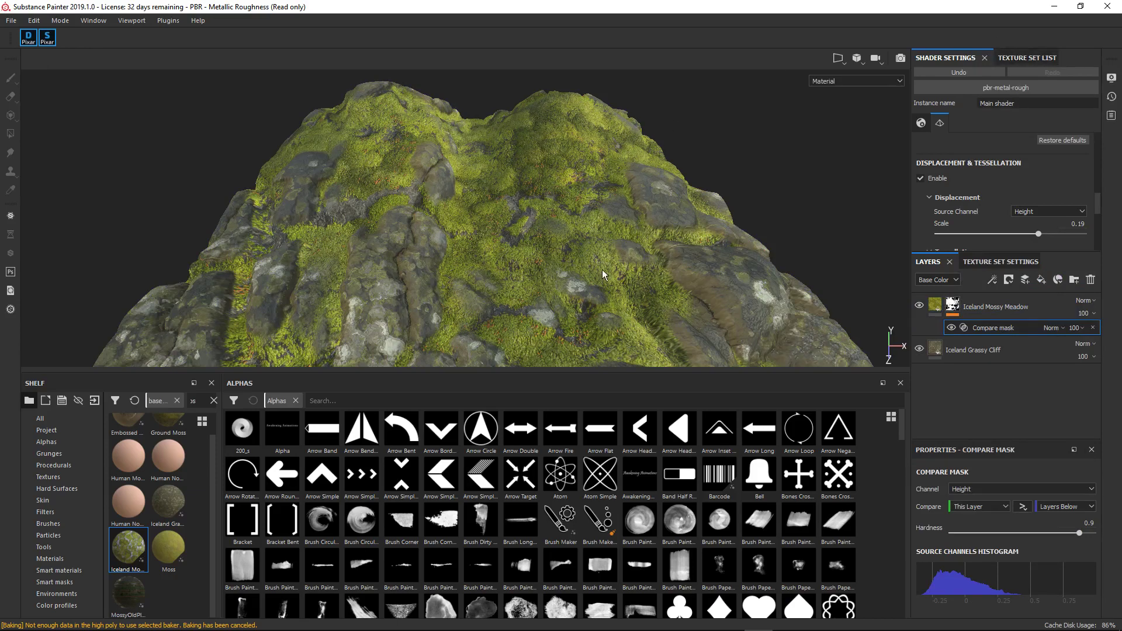
pyautogui.keyDown('alt'); pyautogui.moveTo(601, 271); pyautogui.dragTo(518, 245); pyautogui.keyUp('alt')
pyautogui.keyDown('alt'); pyautogui.moveTo(417, 239); pyautogui.dragTo(859, 331); pyautogui.keyUp('alt')
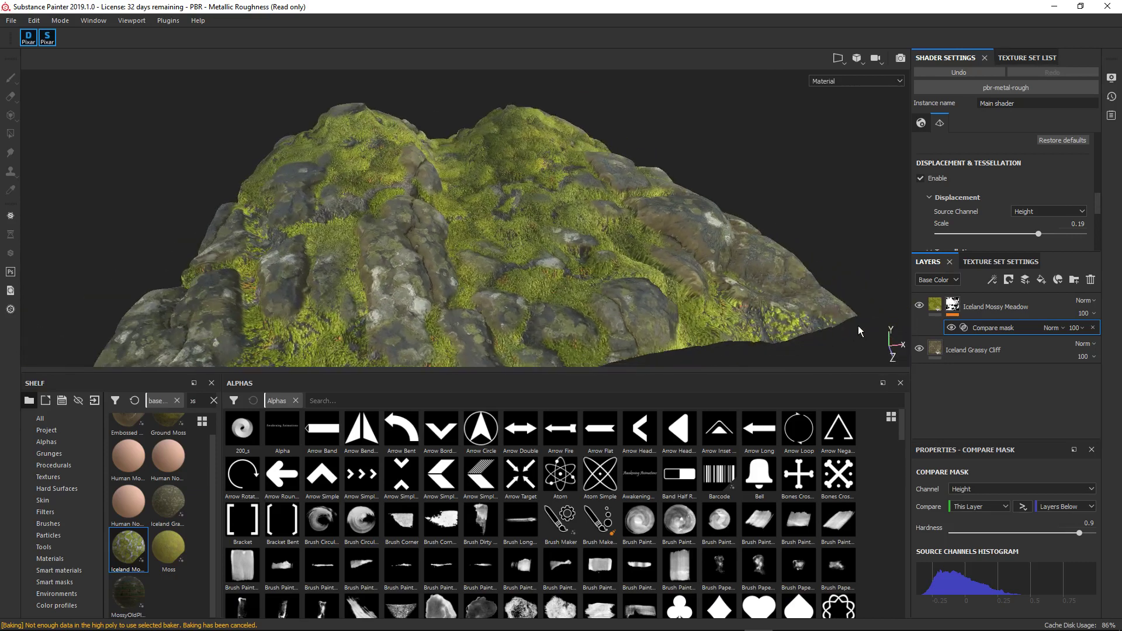
pyautogui.click(917, 307)
pyautogui.click(918, 307)
# Try a Levels effect on the Height channel of the Iceland Mossy Meadow layer's content, and remove the effect
pyautogui.click(949, 314)
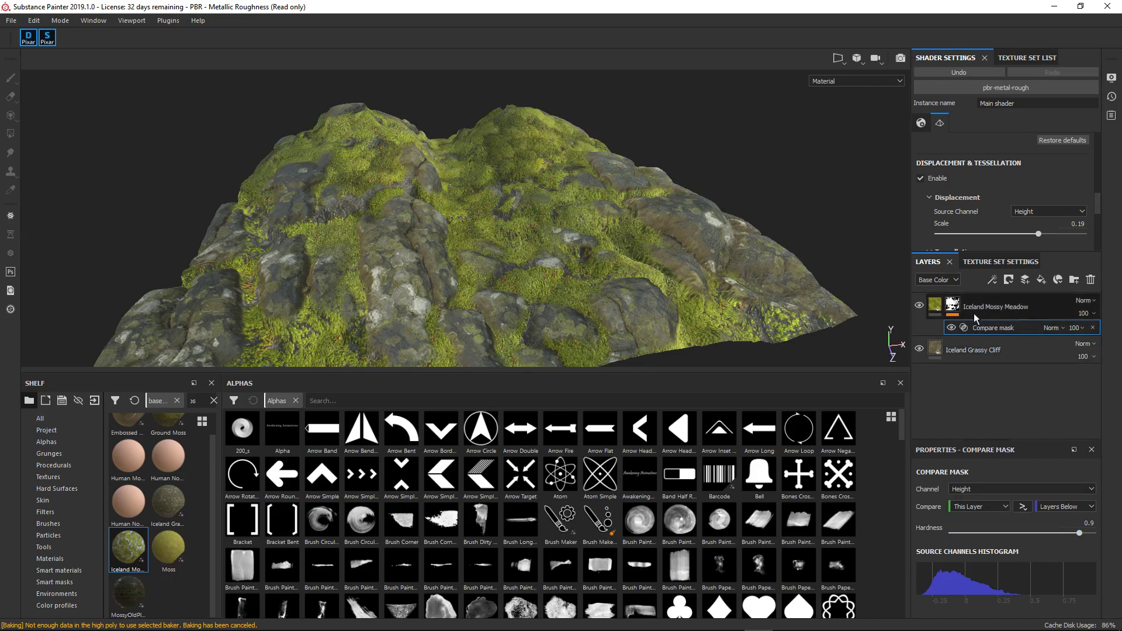
pyautogui.rightClick(941, 318)
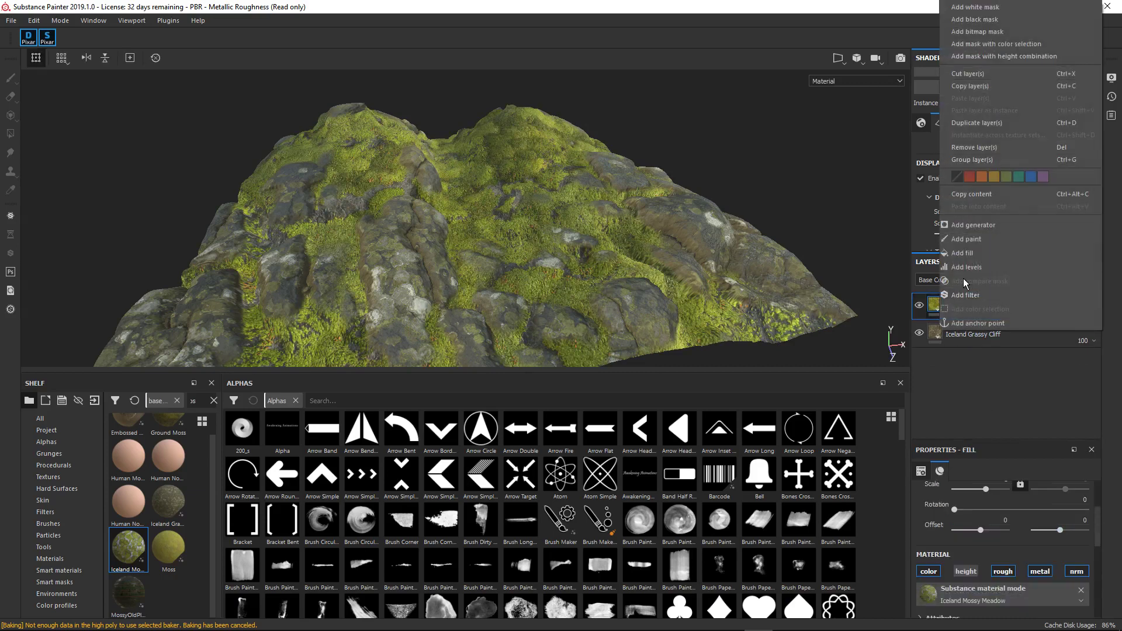
pyautogui.click(968, 267)
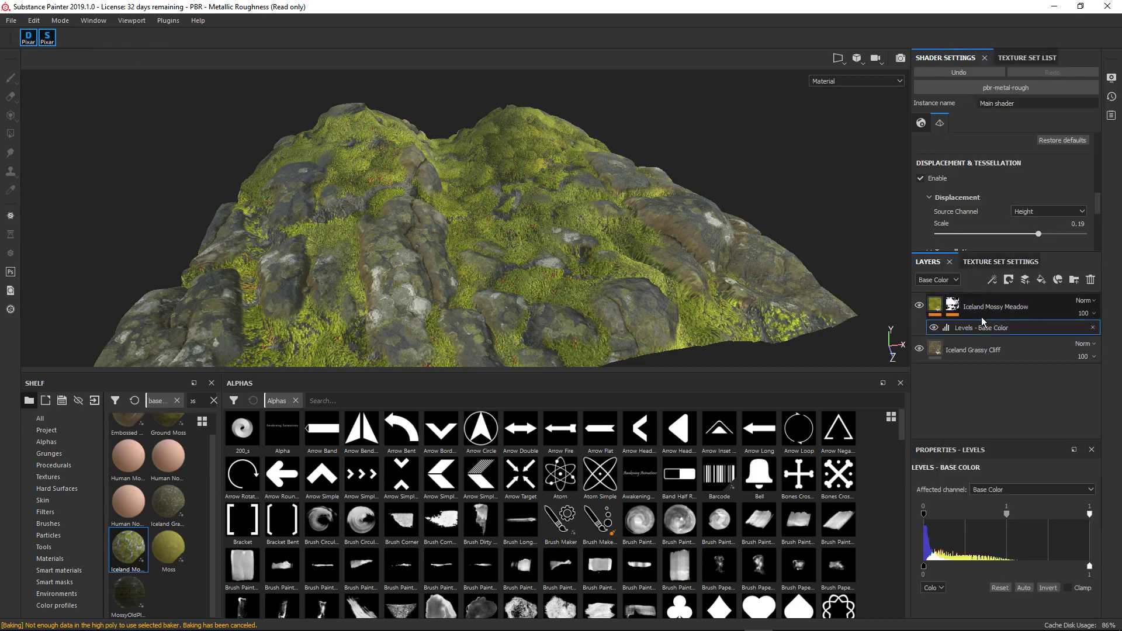
pyautogui.click(1010, 490)
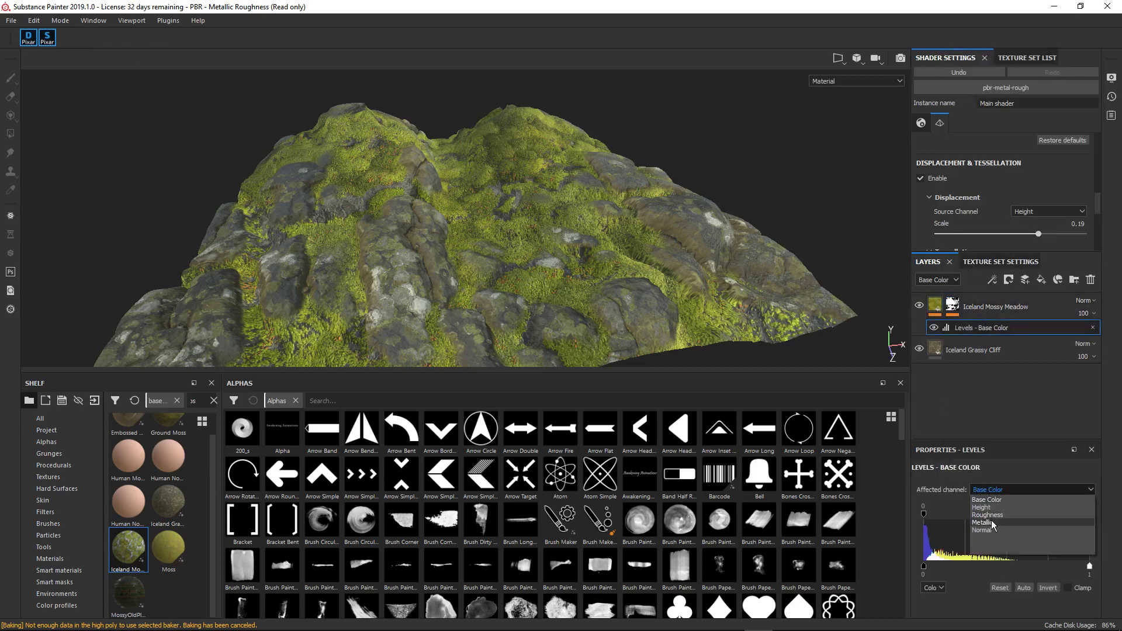
pyautogui.click(991, 513)
pyautogui.click(989, 491)
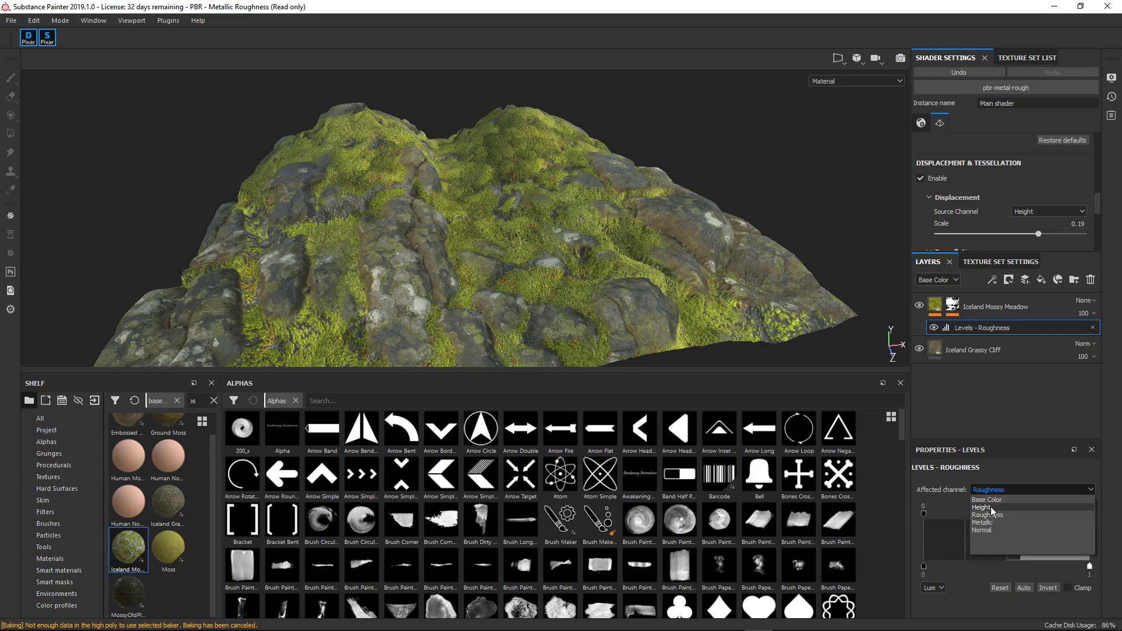
pyautogui.click(990, 507)
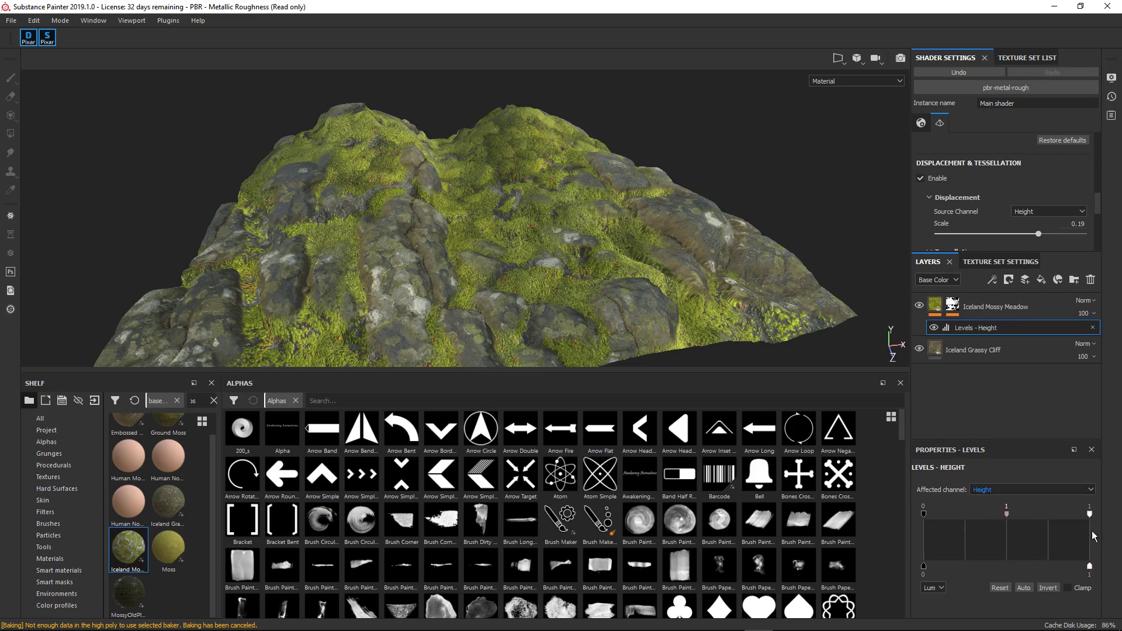
pyautogui.moveTo(1089, 515); pyautogui.dragTo(1056, 518)
pyautogui.keyDown('alt'); pyautogui.moveTo(705, 289); pyautogui.dragTo(634, 358); pyautogui.keyUp('alt')
pyautogui.scroll(2, 634, 358)
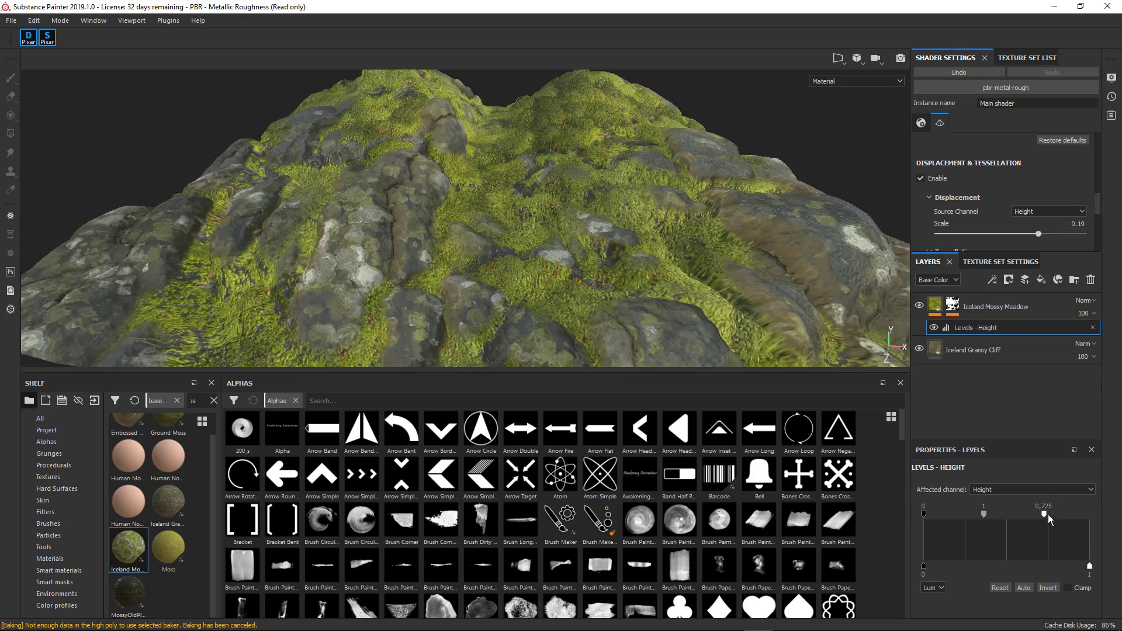
pyautogui.moveTo(1047, 515); pyautogui.dragTo(1109, 521)
pyautogui.moveTo(1011, 513); pyautogui.dragTo(1004, 513)
pyautogui.click(1092, 328)
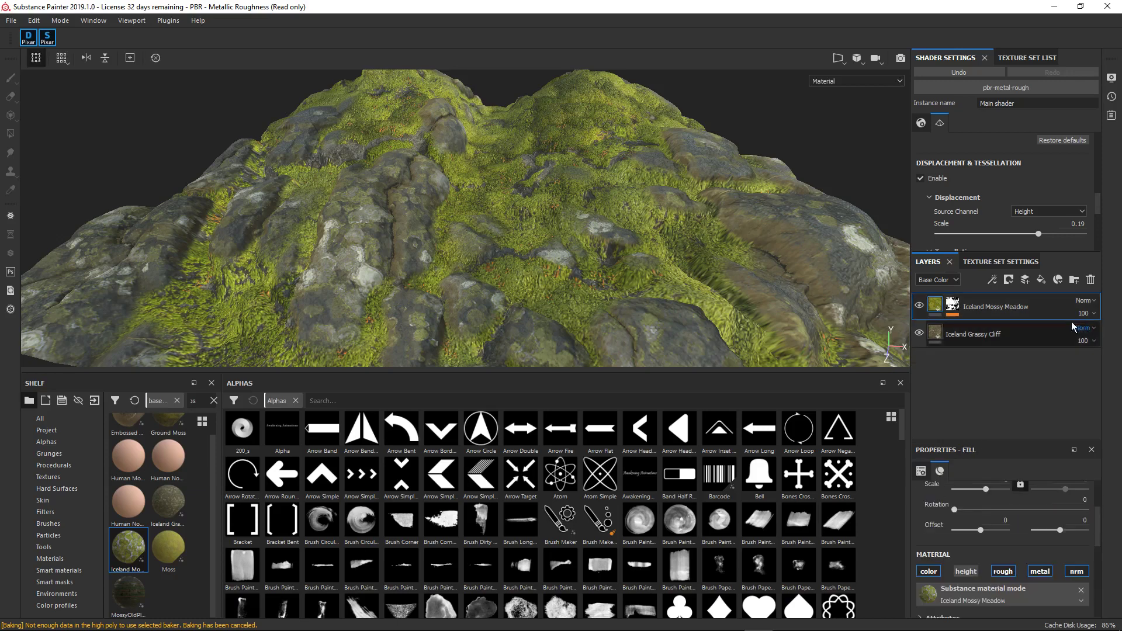
# Add Levels to the Iceland Mossy Meadow mask with input white 0.151, midtone 0.262 and output white 0.919
pyautogui.click(952, 304)
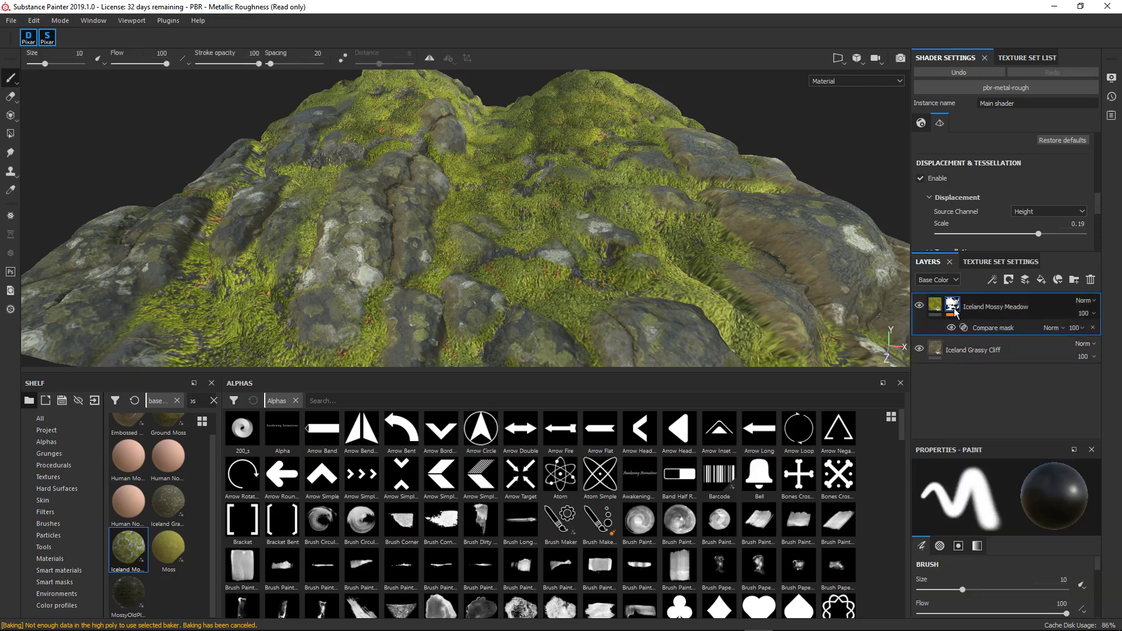
pyautogui.rightClick(954, 310)
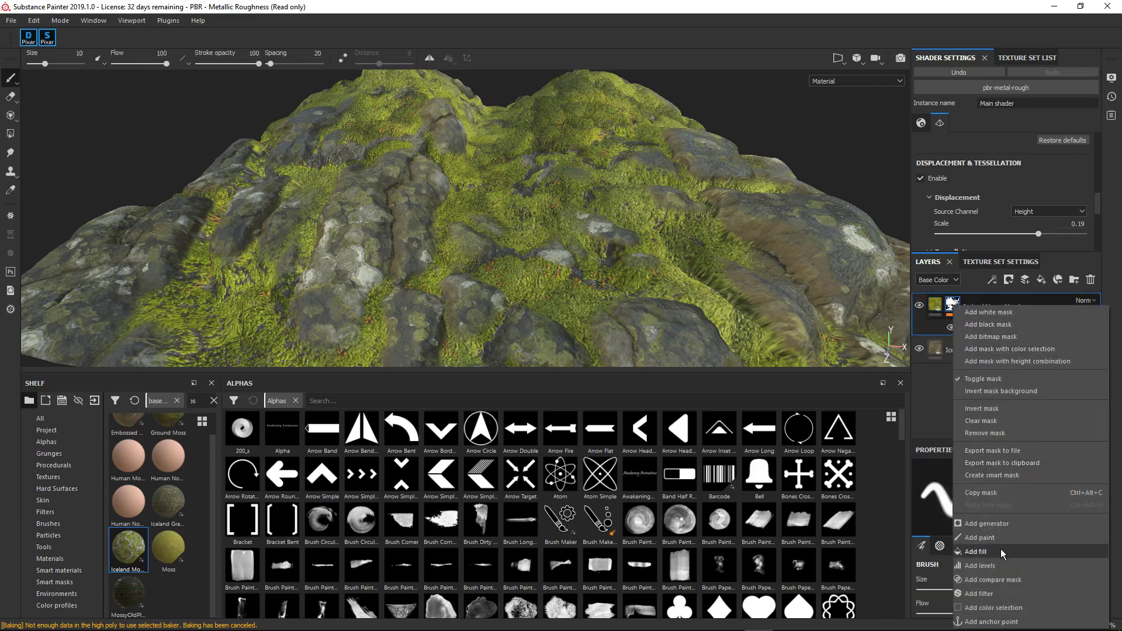
pyautogui.click(994, 564)
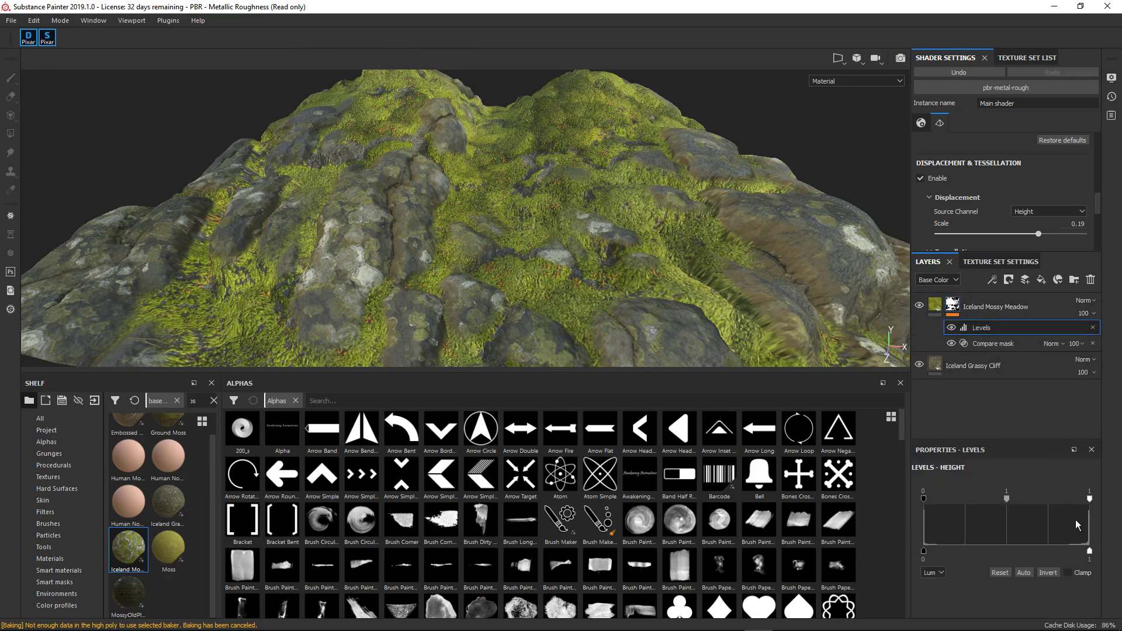
pyautogui.moveTo(1088, 498)
pyautogui.mouseDown()
pyautogui.moveTo(1005, 500)
pyautogui.moveTo(1118, 513)
pyautogui.moveTo(892, 503)
pyautogui.mouseUp()
pyautogui.moveTo(963, 506)
pyautogui.mouseDown()
pyautogui.moveTo(996, 507)
pyautogui.moveTo(895, 496)
pyautogui.moveTo(967, 499)
pyautogui.mouseUp()
pyautogui.moveTo(925, 554)
pyautogui.mouseDown()
pyautogui.moveTo(999, 552)
pyautogui.moveTo(923, 552)
pyautogui.mouseUp()
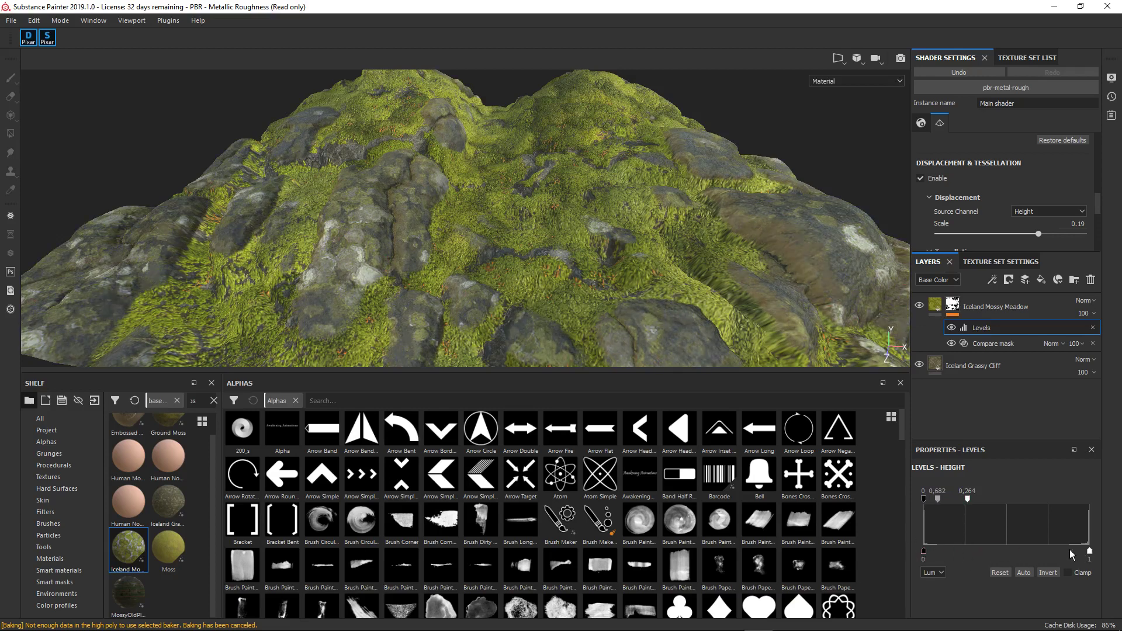
pyautogui.moveTo(1089, 550)
pyautogui.mouseDown()
pyautogui.moveTo(924, 551)
pyautogui.moveTo(1076, 558)
pyautogui.mouseUp()
pyautogui.moveTo(935, 505)
pyautogui.mouseDown()
pyautogui.moveTo(917, 500)
pyautogui.moveTo(1009, 500)
pyautogui.moveTo(948, 501)
pyautogui.mouseUp()
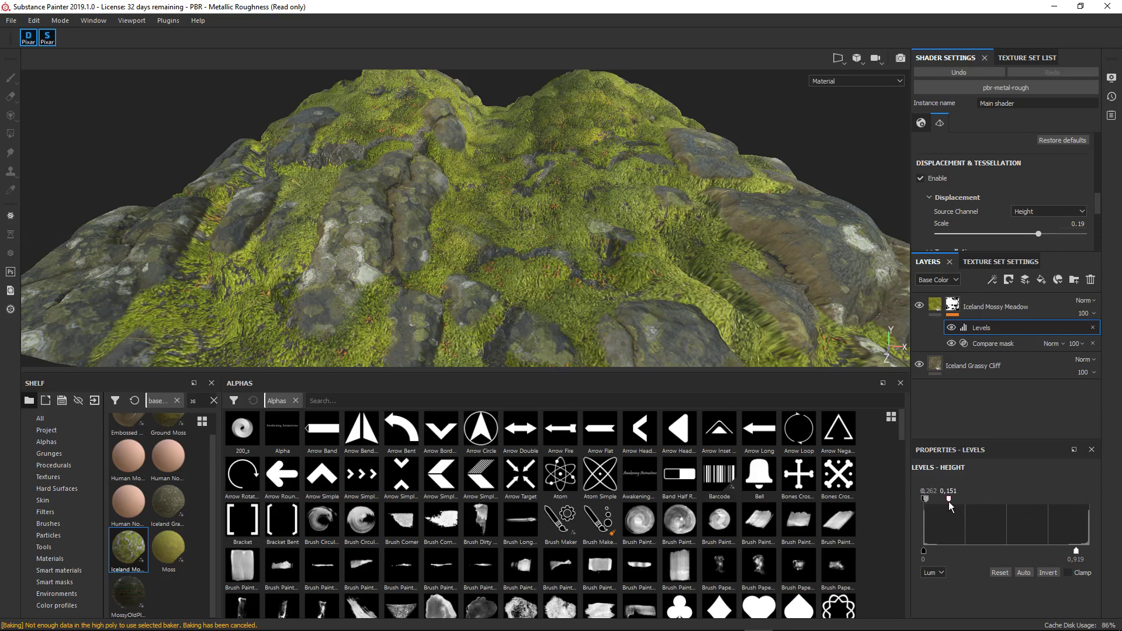
# Add Levels to the Iceland Grassy Cliff layer's Height channel with input black -0.083 and midtone 1.402
pyautogui.click(972, 368)
pyautogui.rightClick(973, 369)
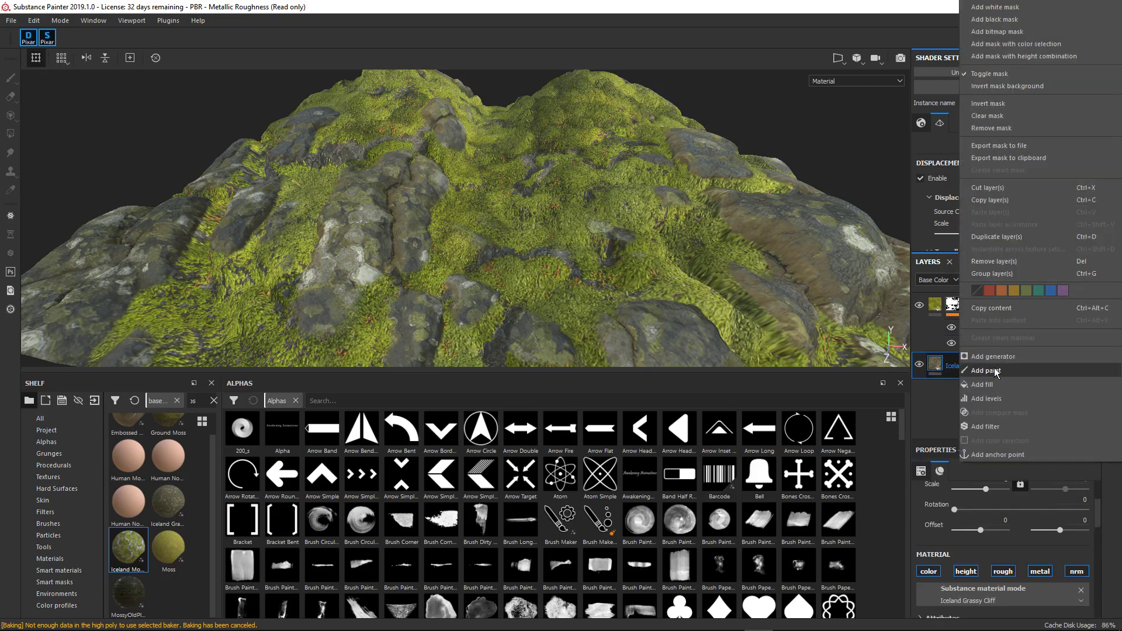
pyautogui.click(998, 396)
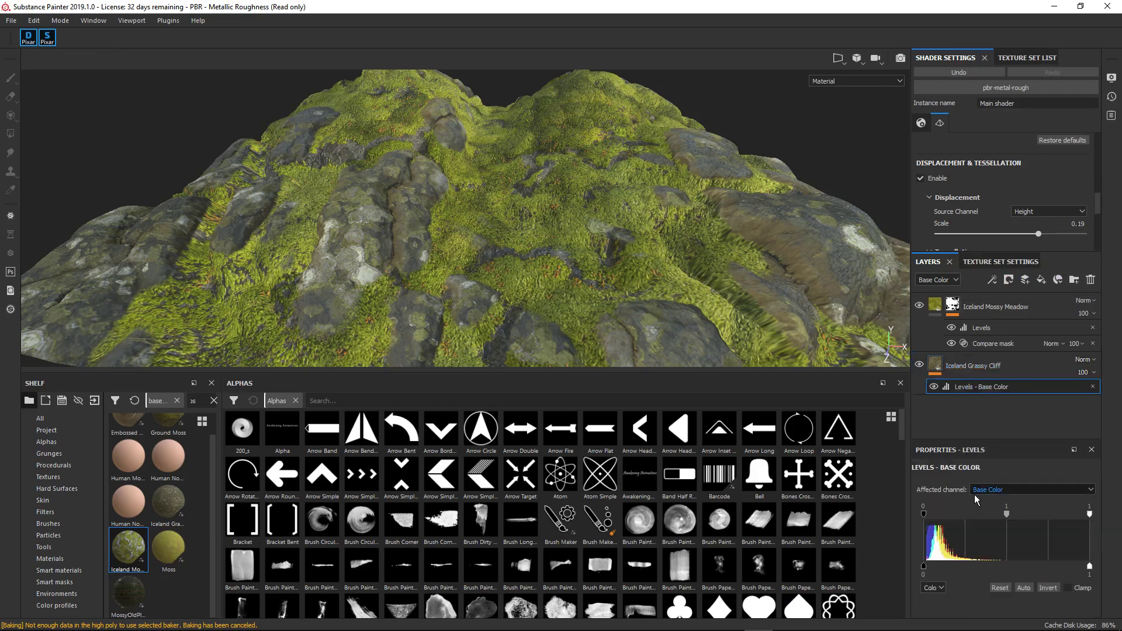
pyautogui.click(993, 489)
pyautogui.click(991, 507)
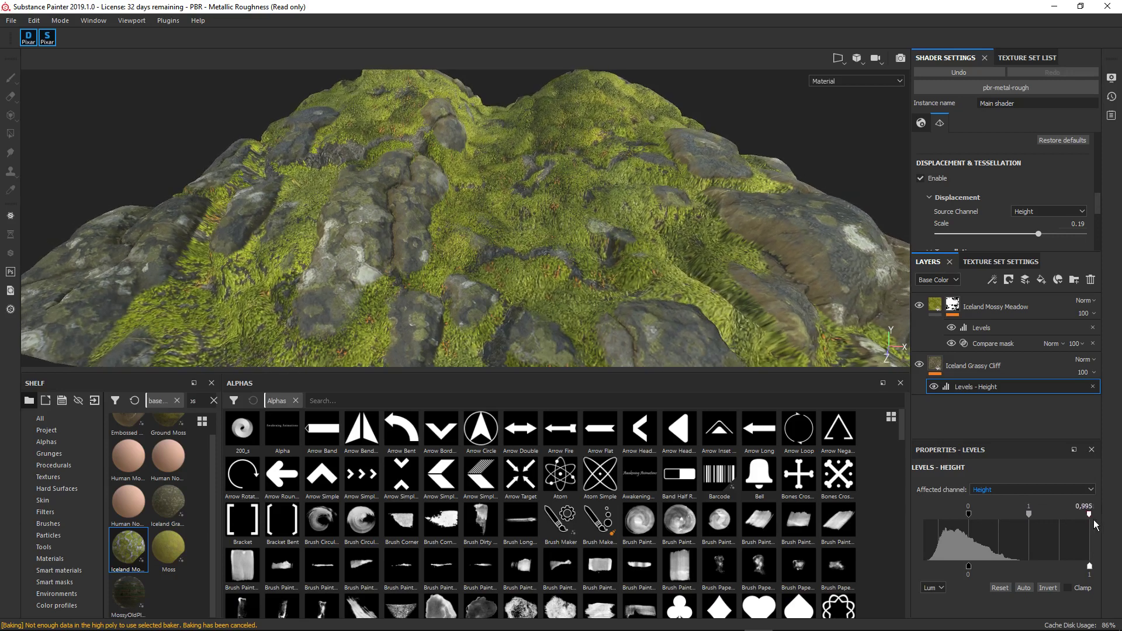
pyautogui.moveTo(970, 517)
pyautogui.mouseDown()
pyautogui.moveTo(955, 528)
pyautogui.moveTo(1001, 526)
pyautogui.moveTo(959, 531)
pyautogui.mouseUp()
pyautogui.moveTo(1021, 514)
pyautogui.mouseDown()
pyautogui.moveTo(1003, 522)
pyautogui.moveTo(1023, 524)
pyautogui.mouseUp()
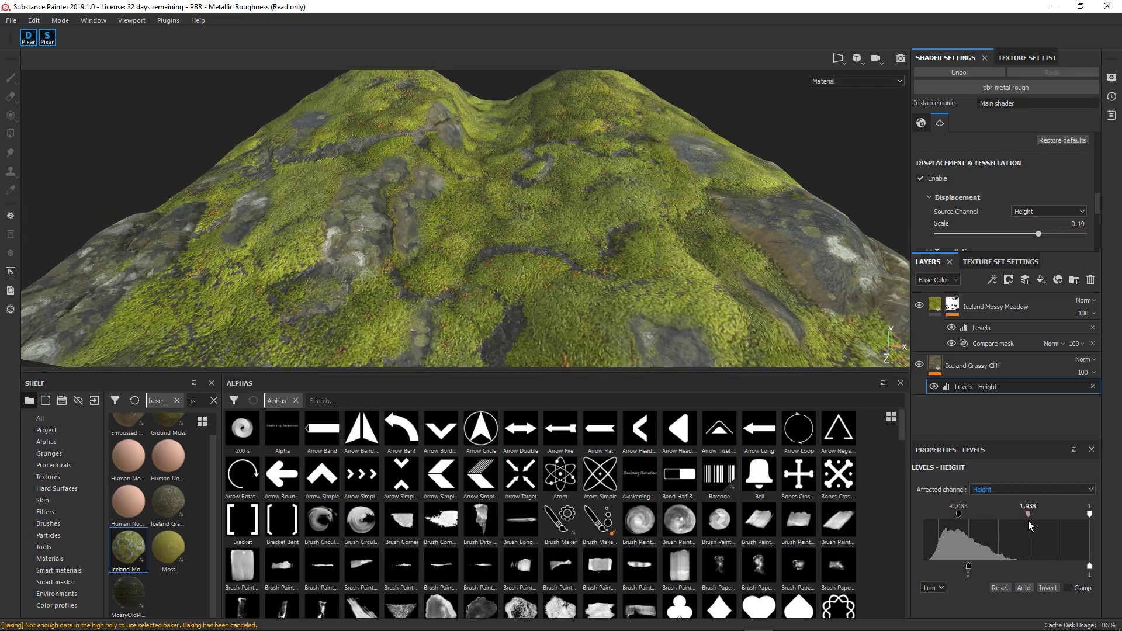
pyautogui.moveTo(1027, 520); pyautogui.dragTo(1025, 520)
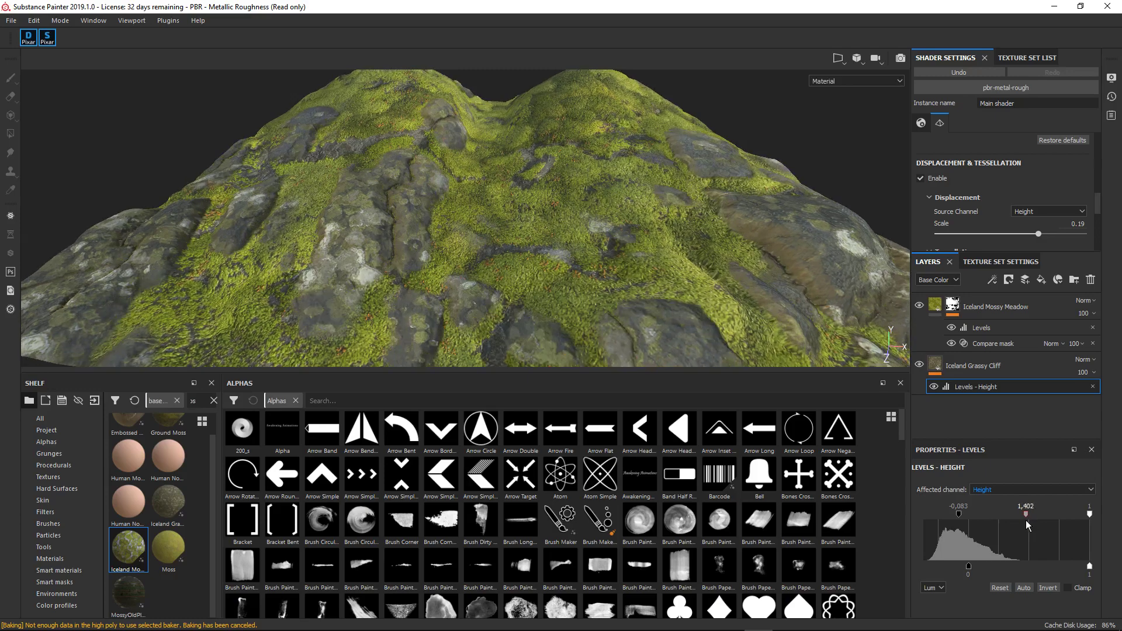
pyautogui.moveTo(667, 212)
pyautogui.keyDown('alt'); pyautogui.mouseDown()
pyautogui.moveTo(634, 188)
pyautogui.moveTo(638, 225)
pyautogui.moveTo(670, 221)
pyautogui.mouseUp(); pyautogui.keyUp('alt')
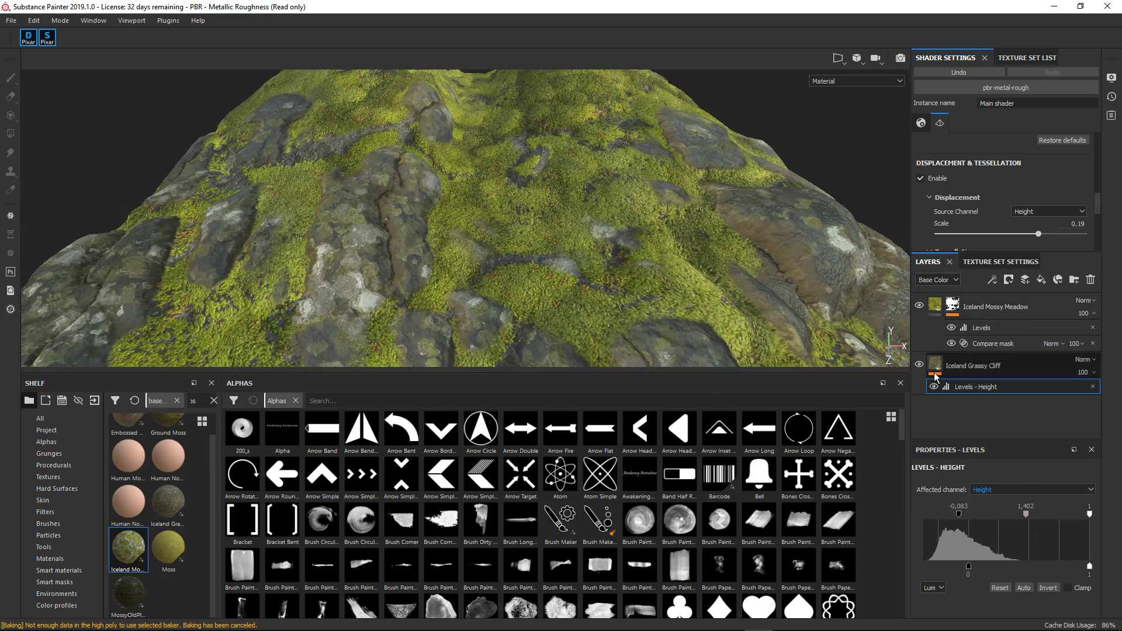
# Add a fill layer above Iceland Mossy Meadow and give it a dark blue base color
pyautogui.click(980, 312)
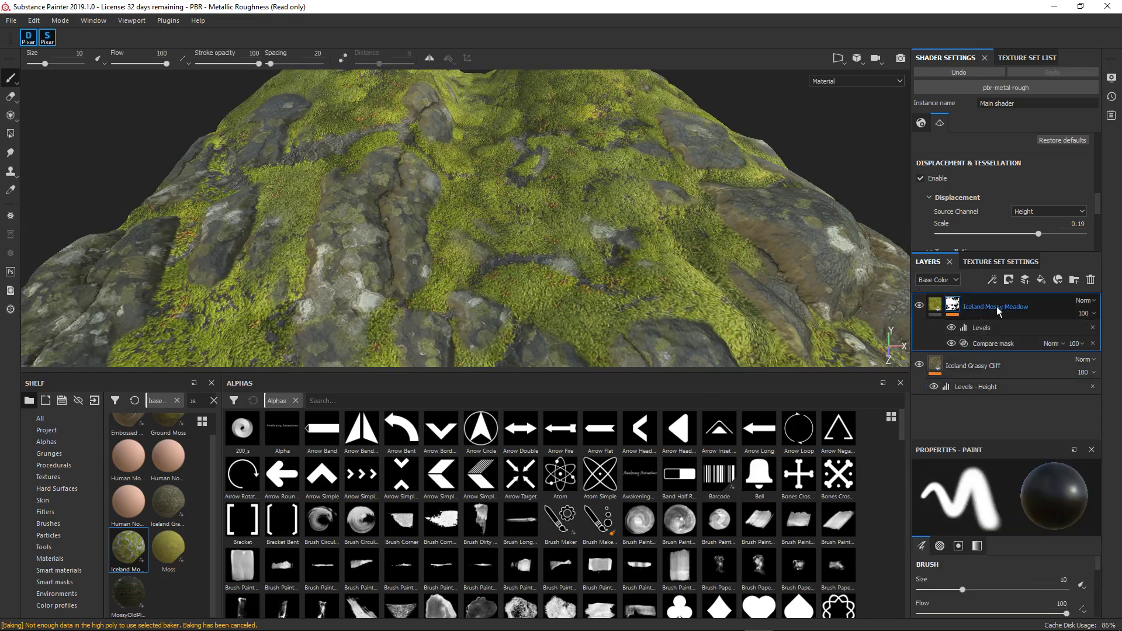
pyautogui.click(1041, 280)
pyautogui.moveTo(724, 248)
pyautogui.keyDown('alt'); pyautogui.mouseDown()
pyautogui.moveTo(713, 221)
pyautogui.moveTo(690, 218)
pyautogui.moveTo(726, 253)
pyautogui.mouseUp(); pyautogui.keyUp('alt')
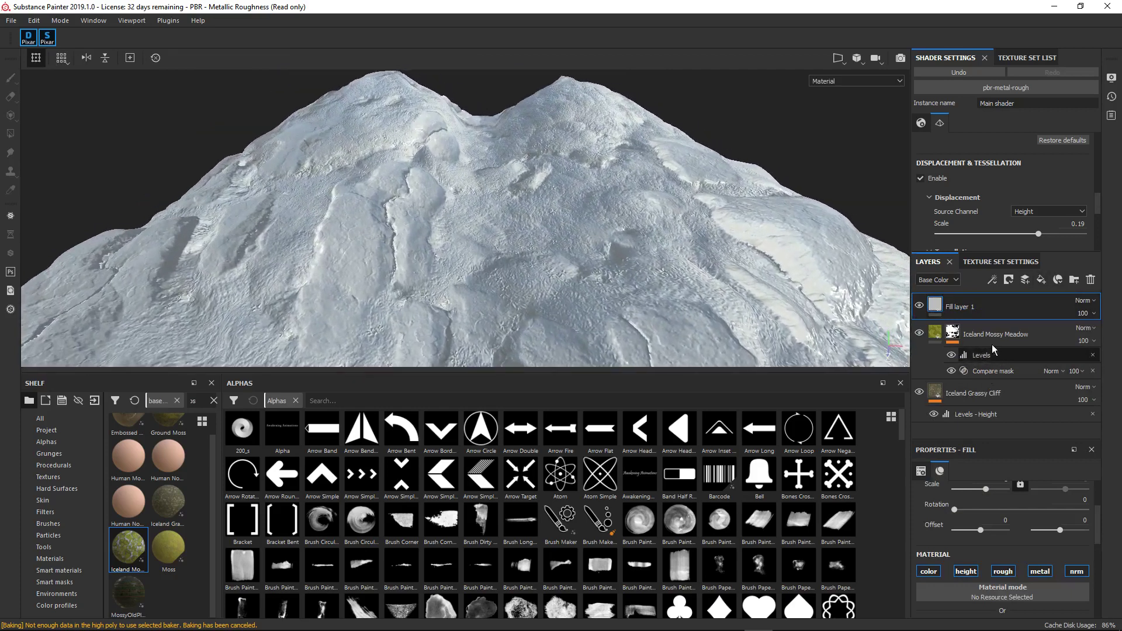
pyautogui.scroll(-3, 1004, 572)
pyautogui.click(990, 542)
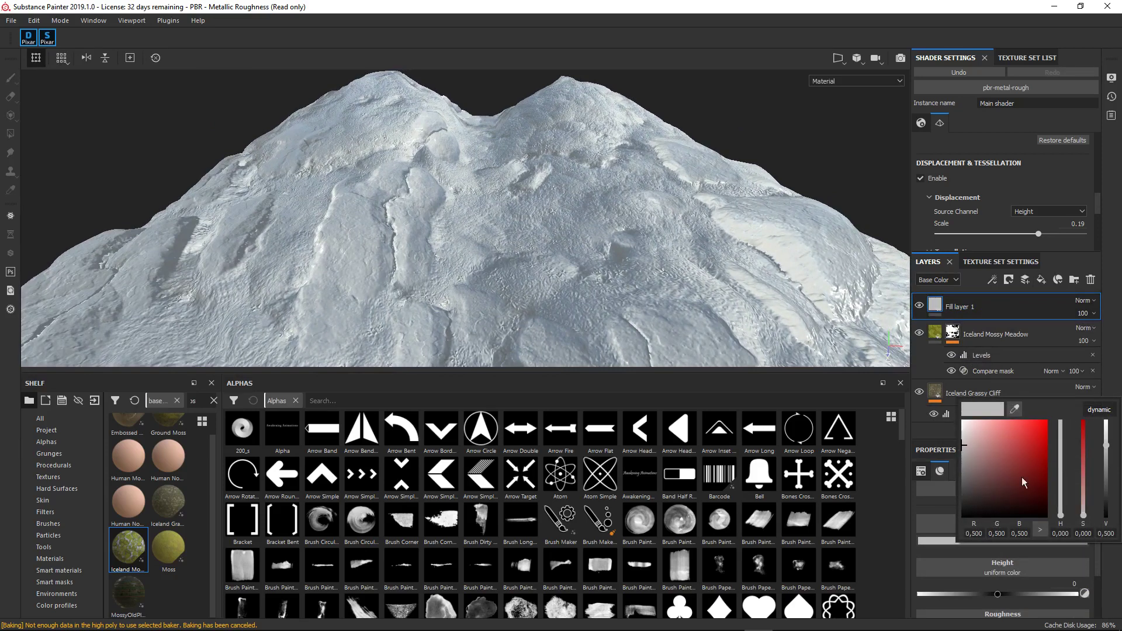
pyautogui.moveTo(1060, 510); pyautogui.dragTo(1067, 462)
pyautogui.moveTo(963, 457); pyautogui.dragTo(1033, 506)
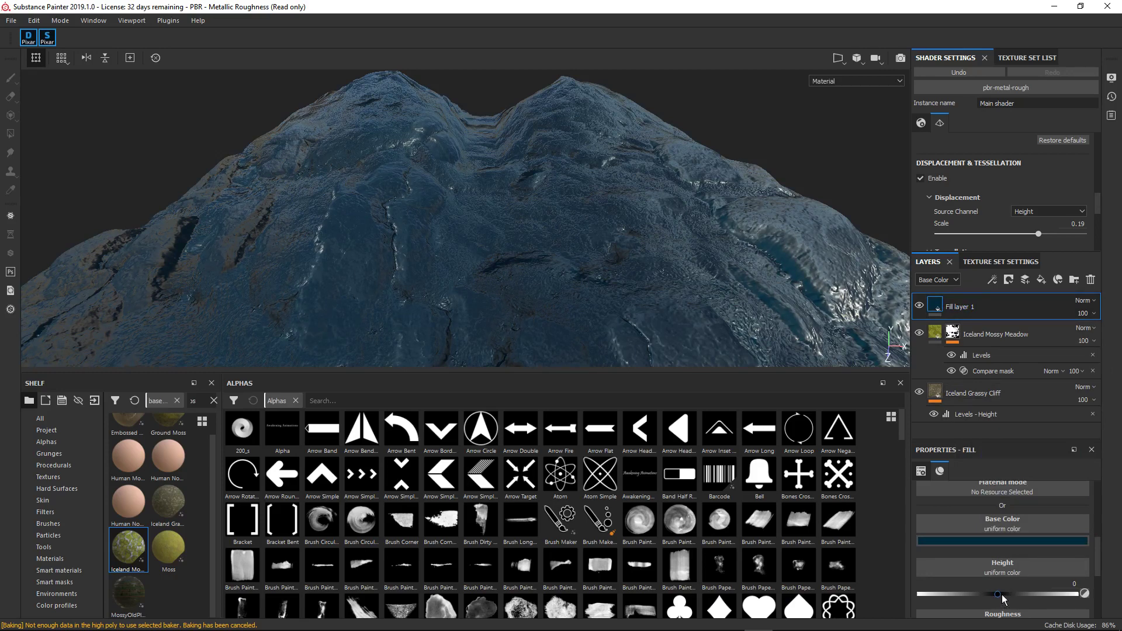
# Set the blue fill layer's height to 0.0909 and lower its roughness to the minimum
pyautogui.moveTo(1000, 594); pyautogui.dragTo(1005, 595)
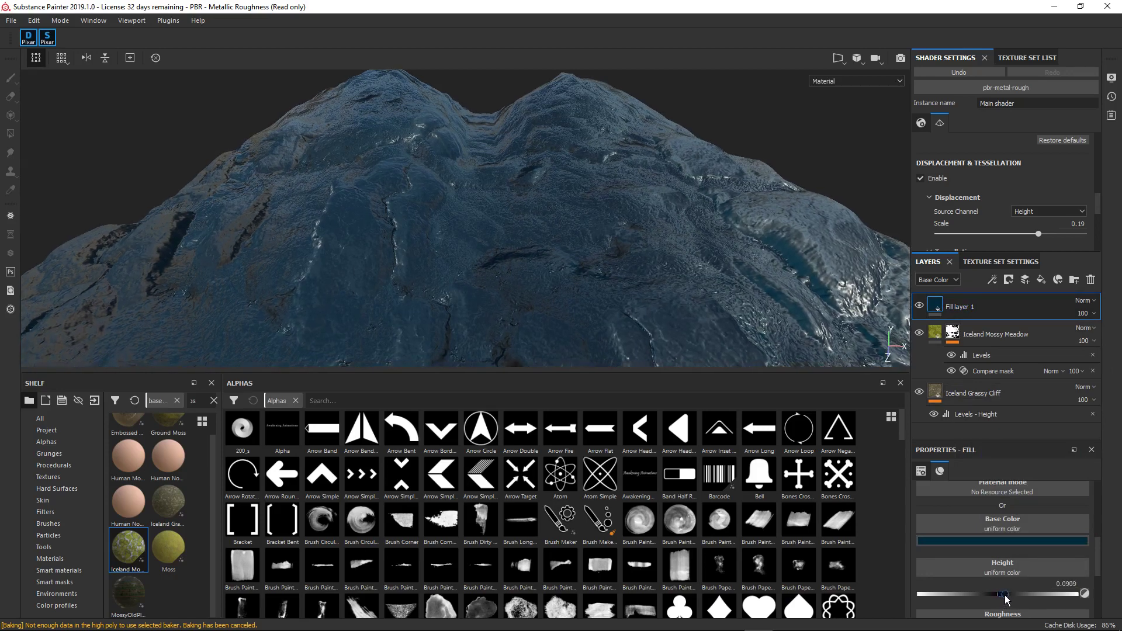
pyautogui.scroll(-3, 998, 574)
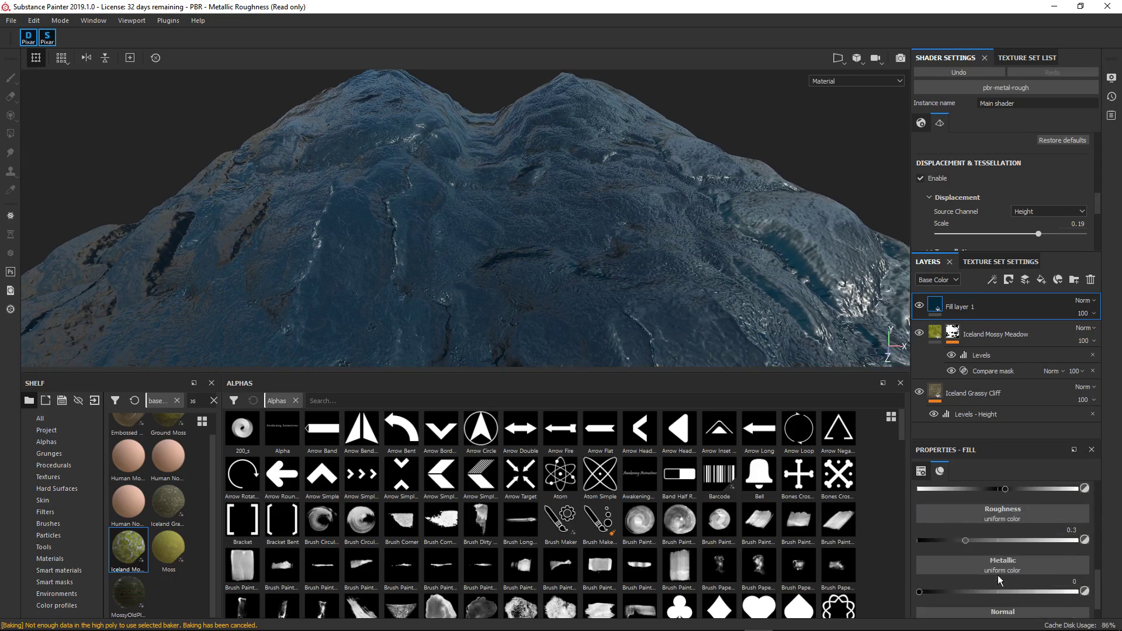
pyautogui.moveTo(959, 538); pyautogui.dragTo(919, 541)
pyautogui.scroll(5, 968, 579)
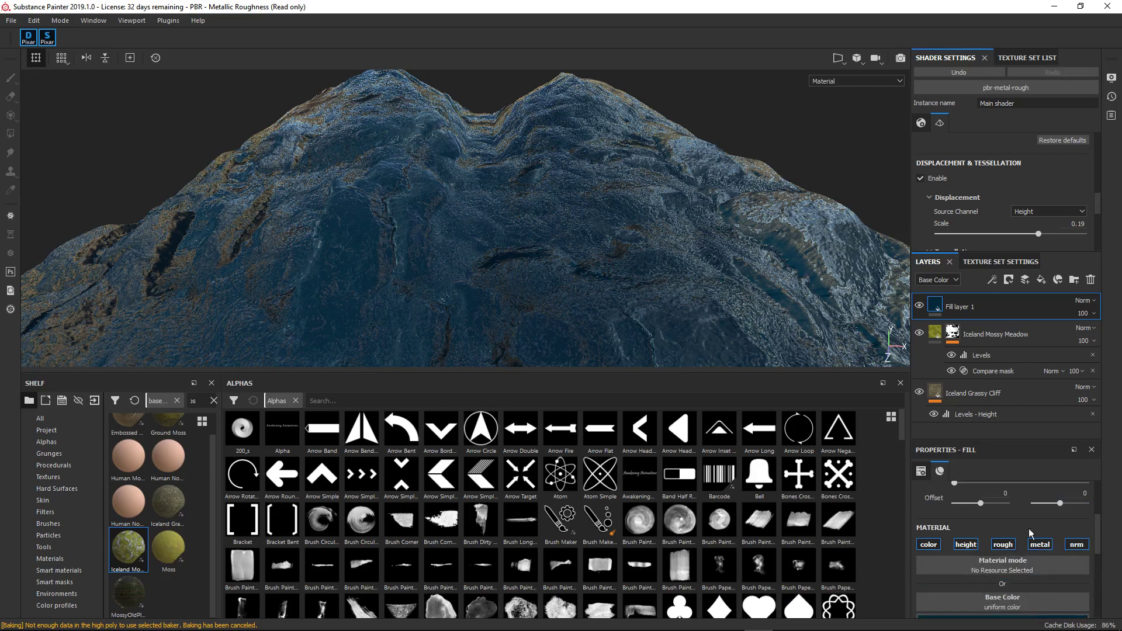
# Add a mask with height combination to the blue fill layer and add a paint effect to that mask
pyautogui.rightClick(968, 308)
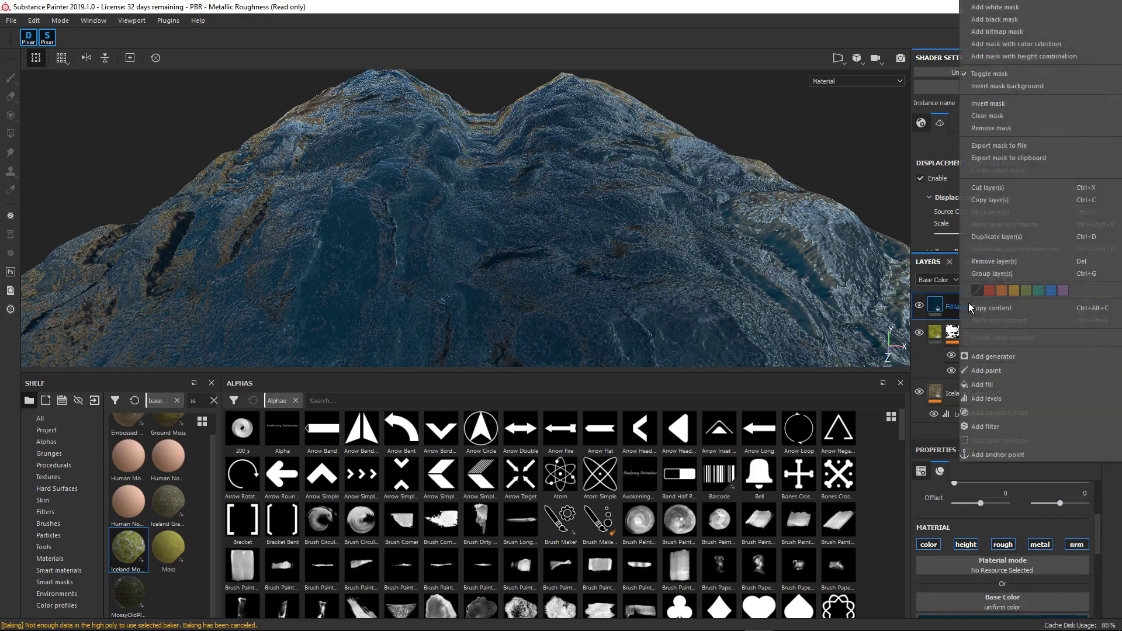
pyautogui.click(1015, 57)
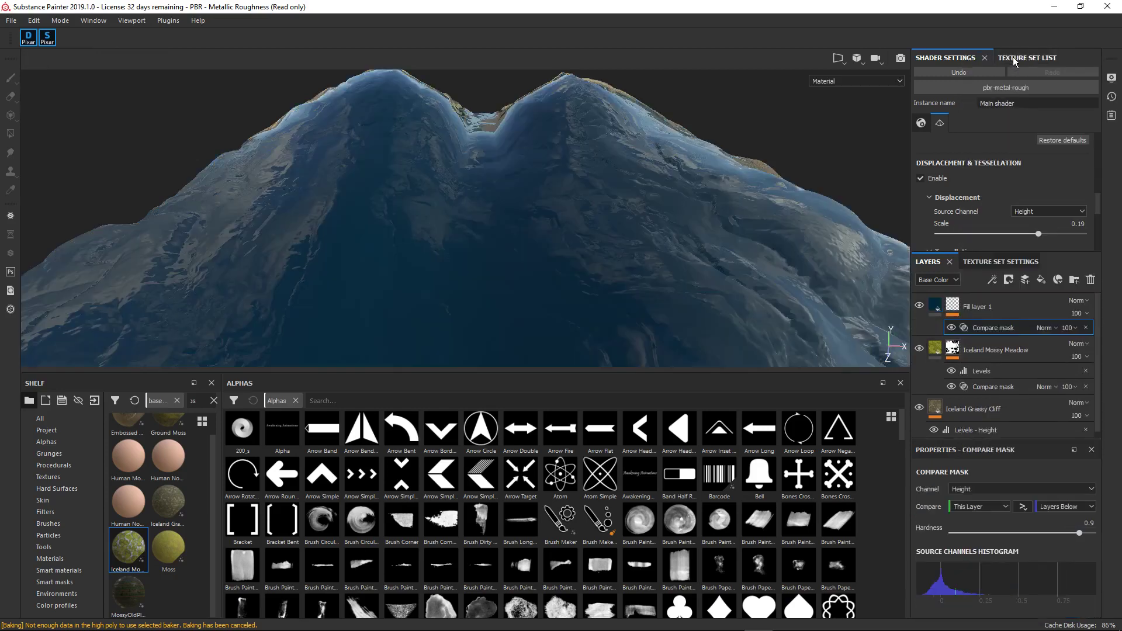
pyautogui.keyDown('alt'); pyautogui.moveTo(425, 223); pyautogui.dragTo(467, 229); pyautogui.keyUp('alt')
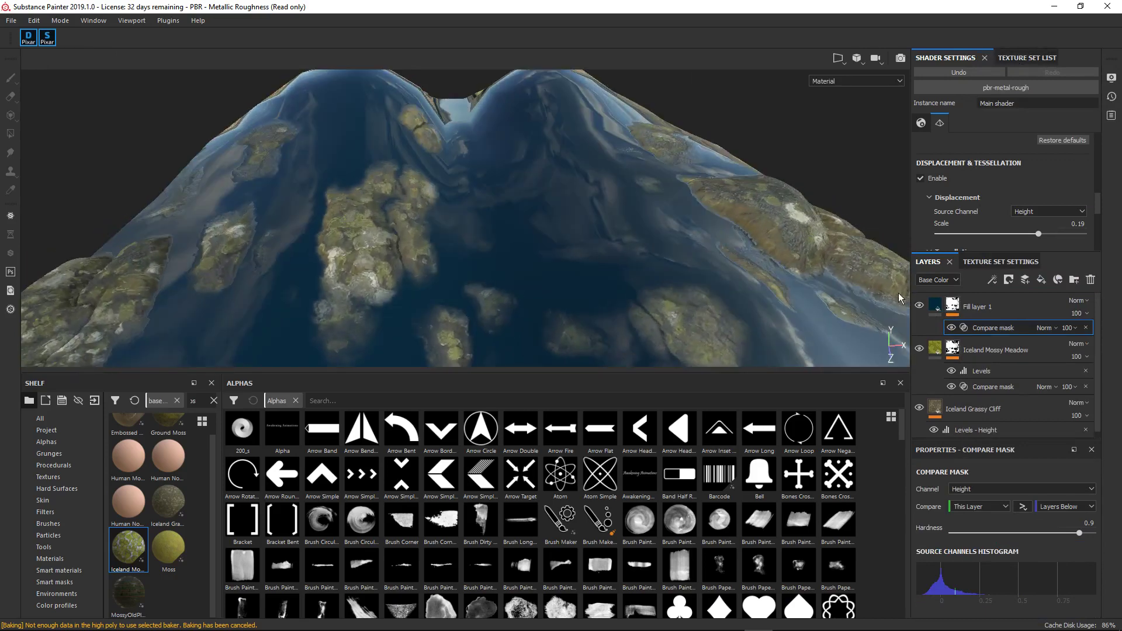
pyautogui.click(960, 307)
pyautogui.rightClick(959, 305)
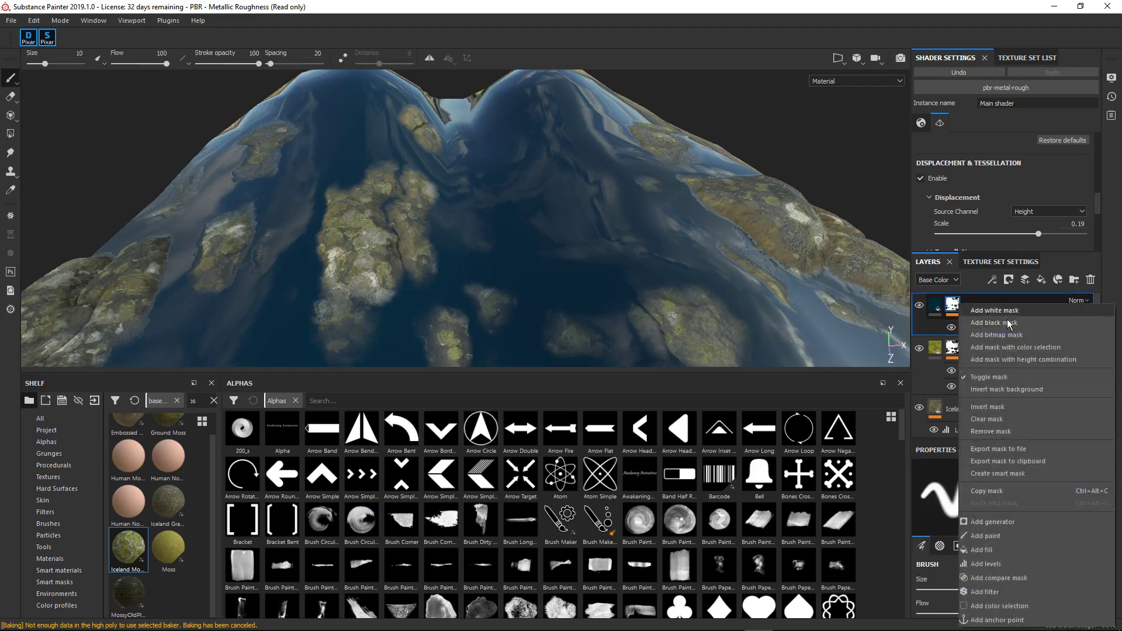
pyautogui.click(985, 536)
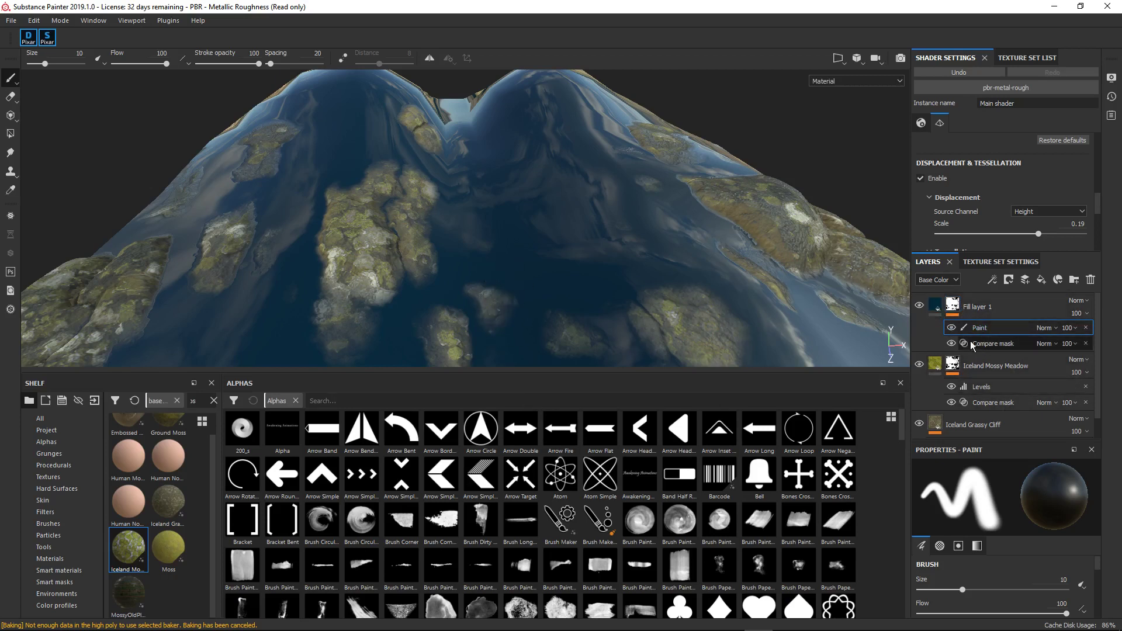
# Lower the blue fill layer's height to -0.0182
pyautogui.click(936, 307)
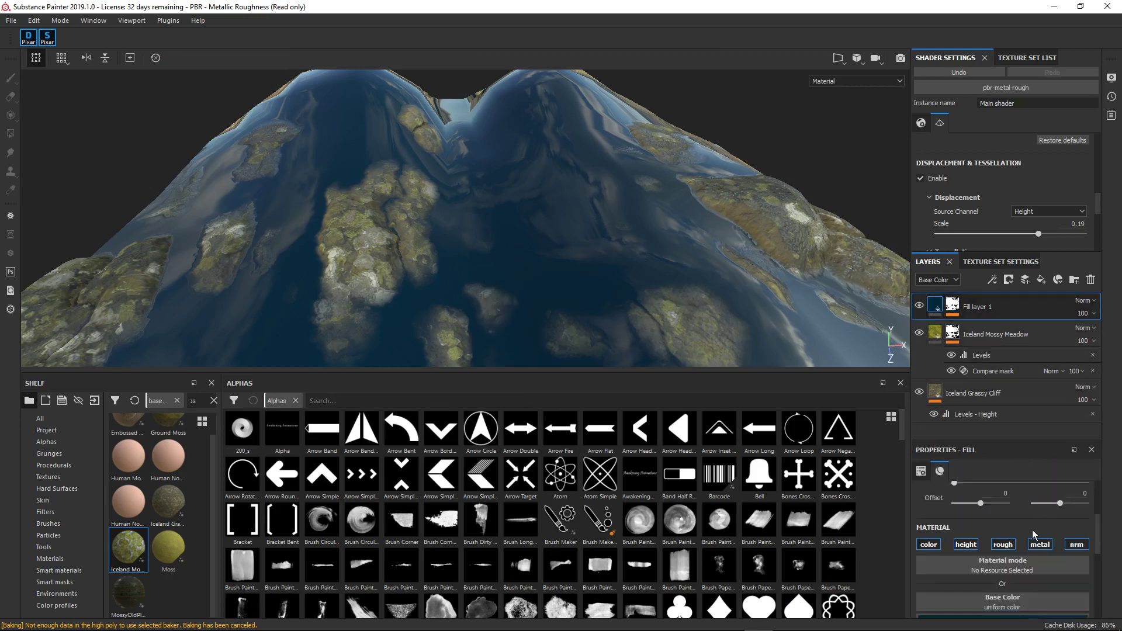
pyautogui.scroll(-2, 1005, 560)
pyautogui.moveTo(1006, 605); pyautogui.dragTo(995, 602)
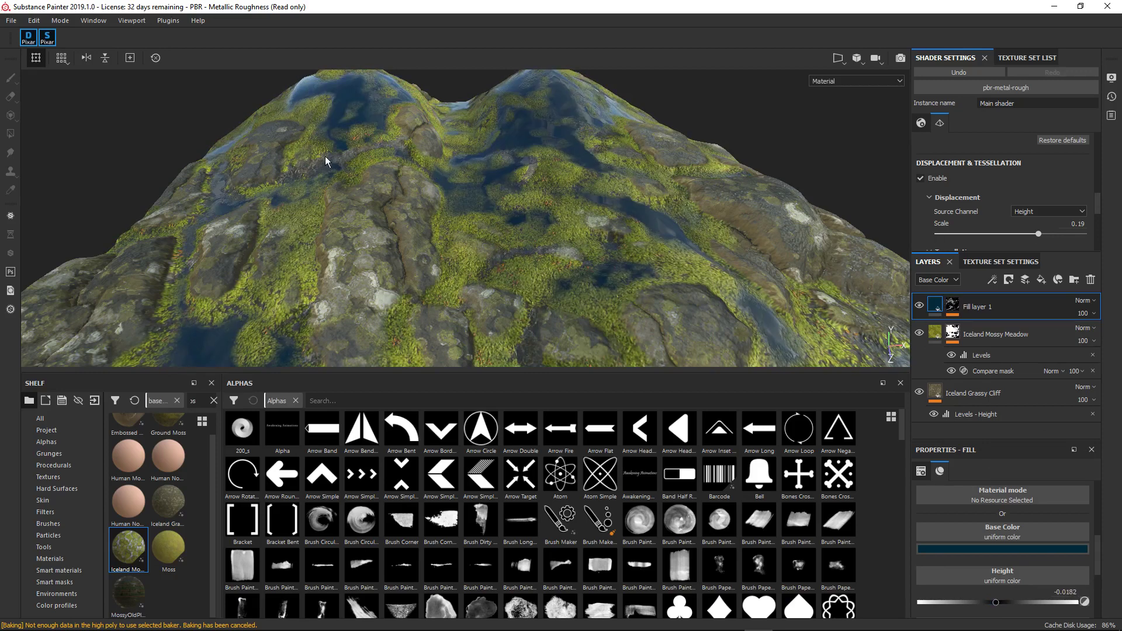
pyautogui.rightClick(990, 322)
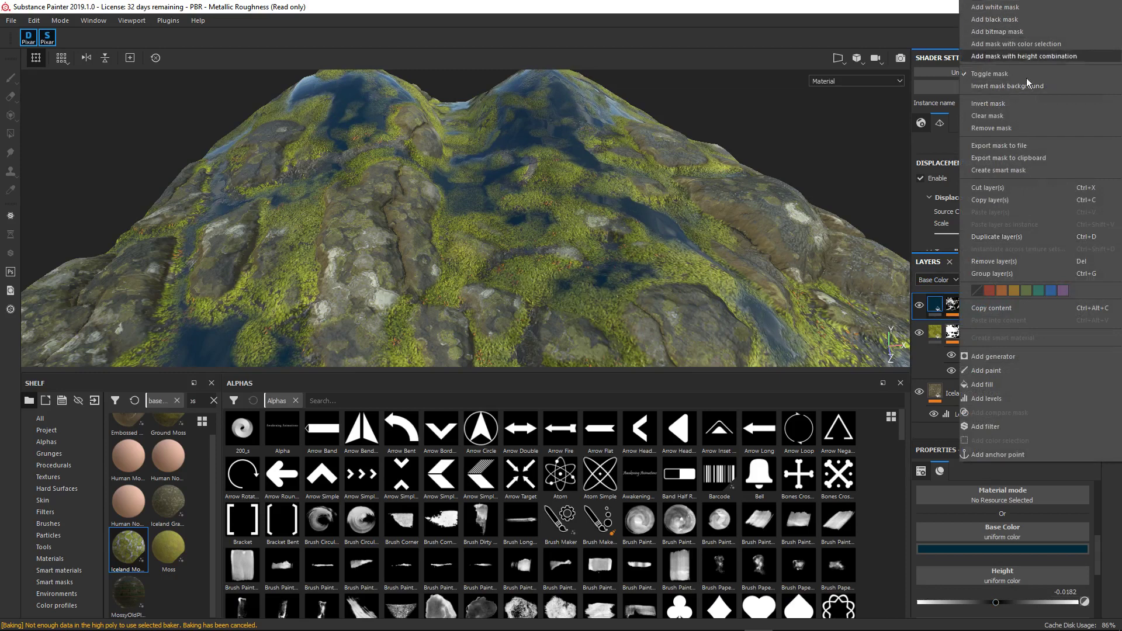
pyautogui.click(965, 309)
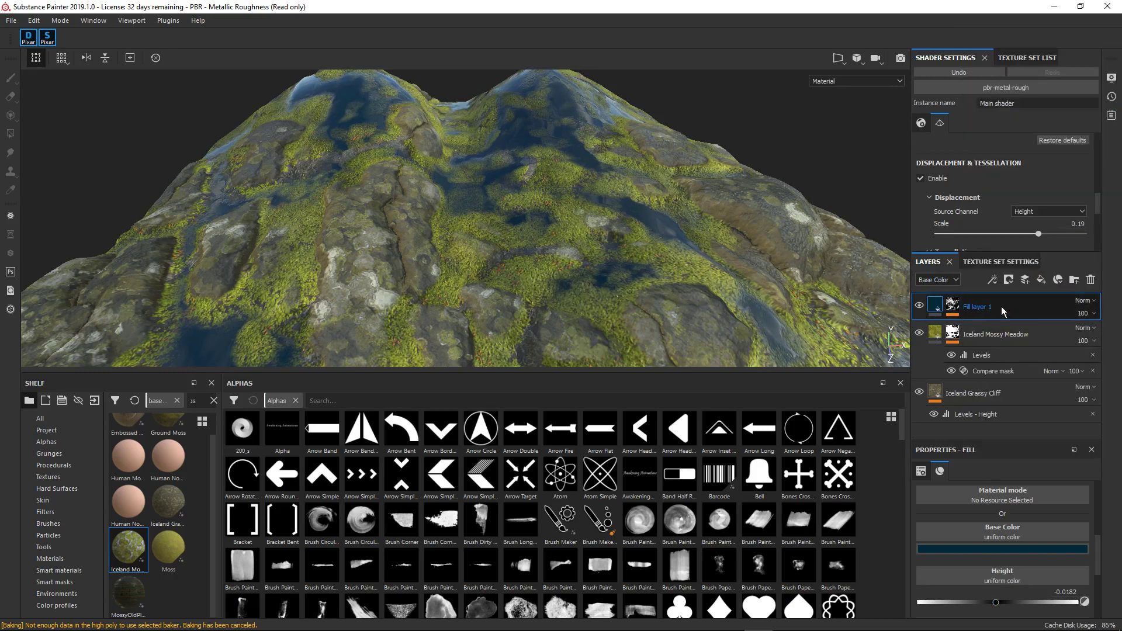
# Delete the blue fill layer and add a paint layer above Iceland Mossy Meadow with a height combination mask
pyautogui.press('Delete')
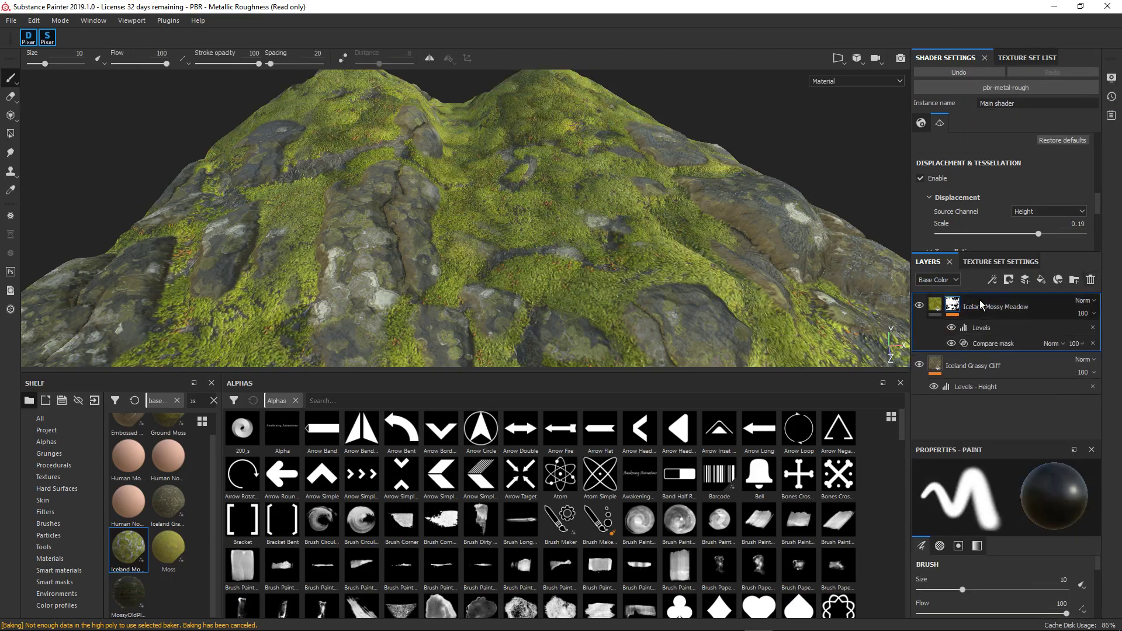
pyautogui.click(1024, 280)
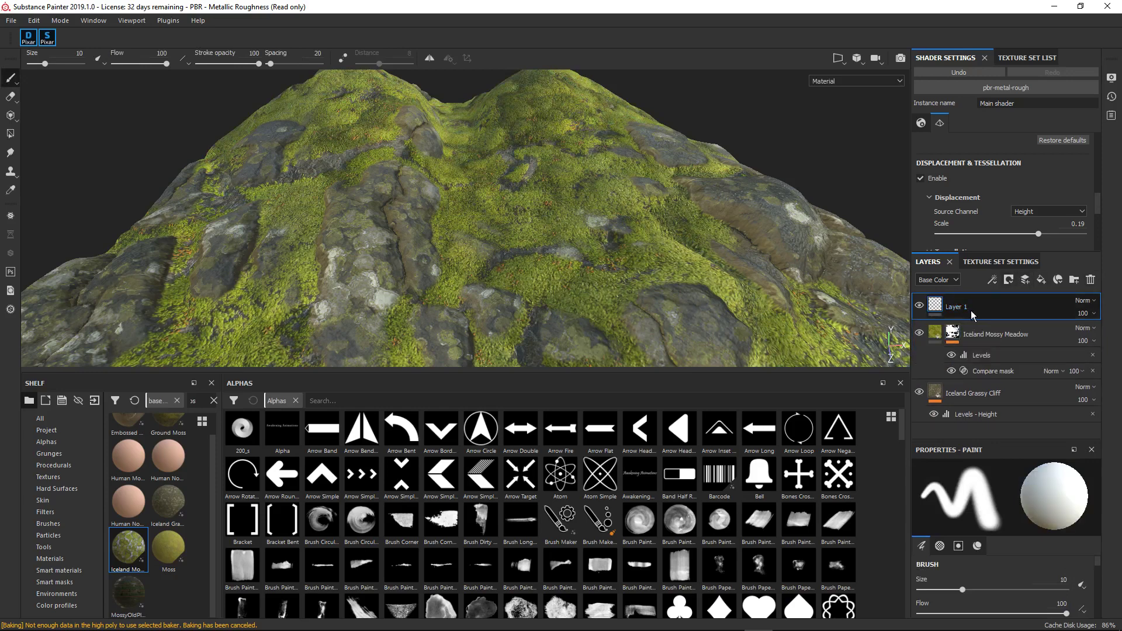
pyautogui.rightClick(973, 310)
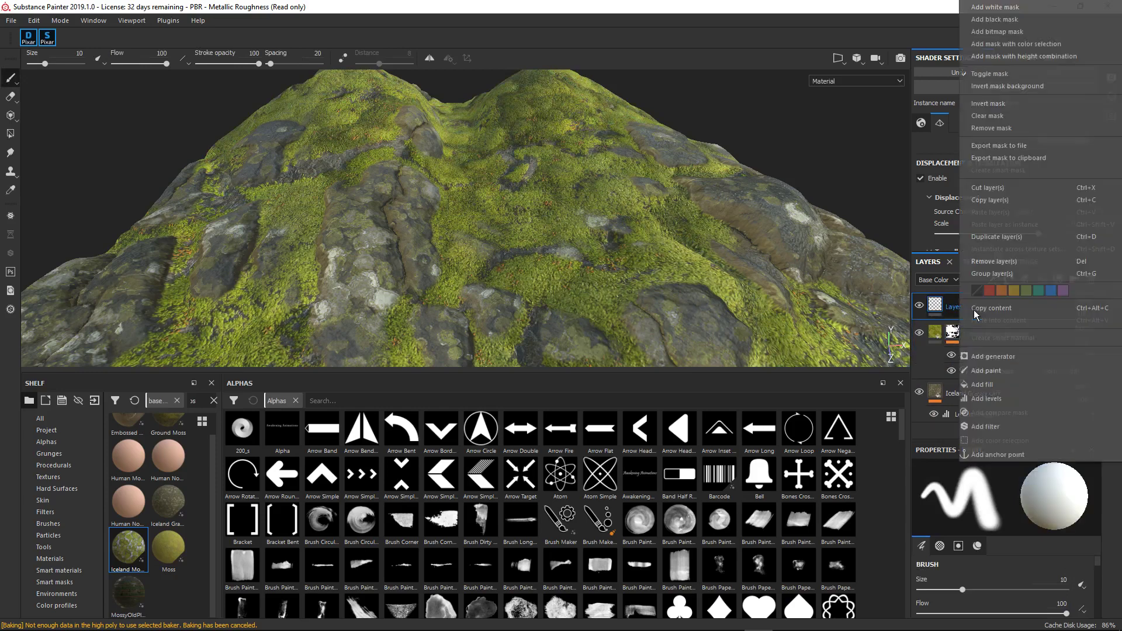
pyautogui.click(1022, 57)
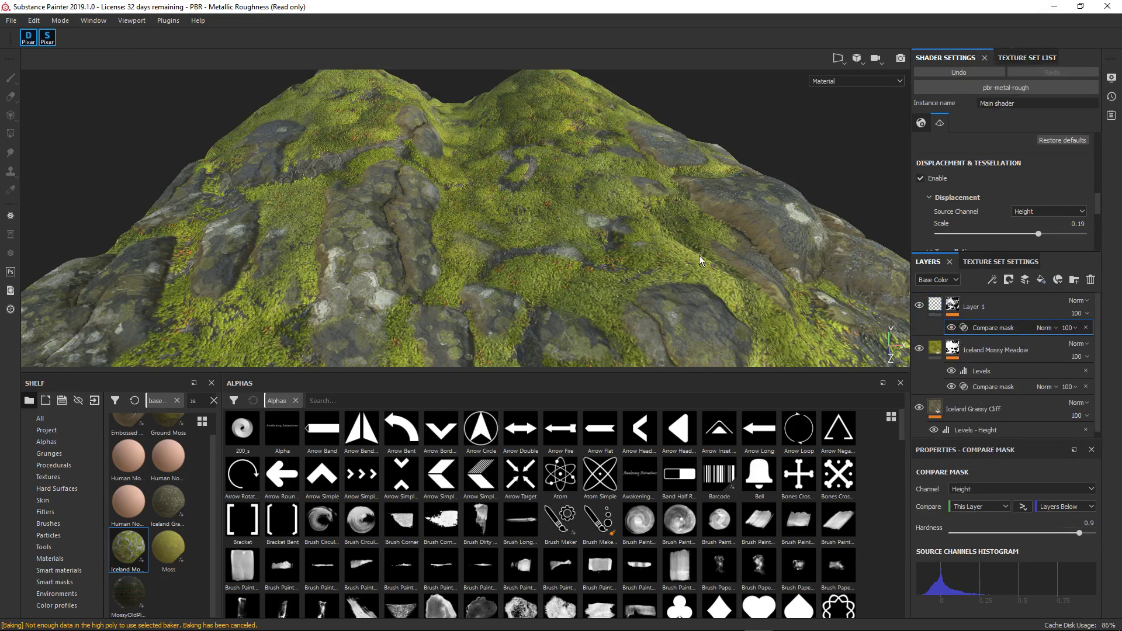
# Add a paint effect above the compare mask in Layer 1's mask
pyautogui.rightClick(982, 329)
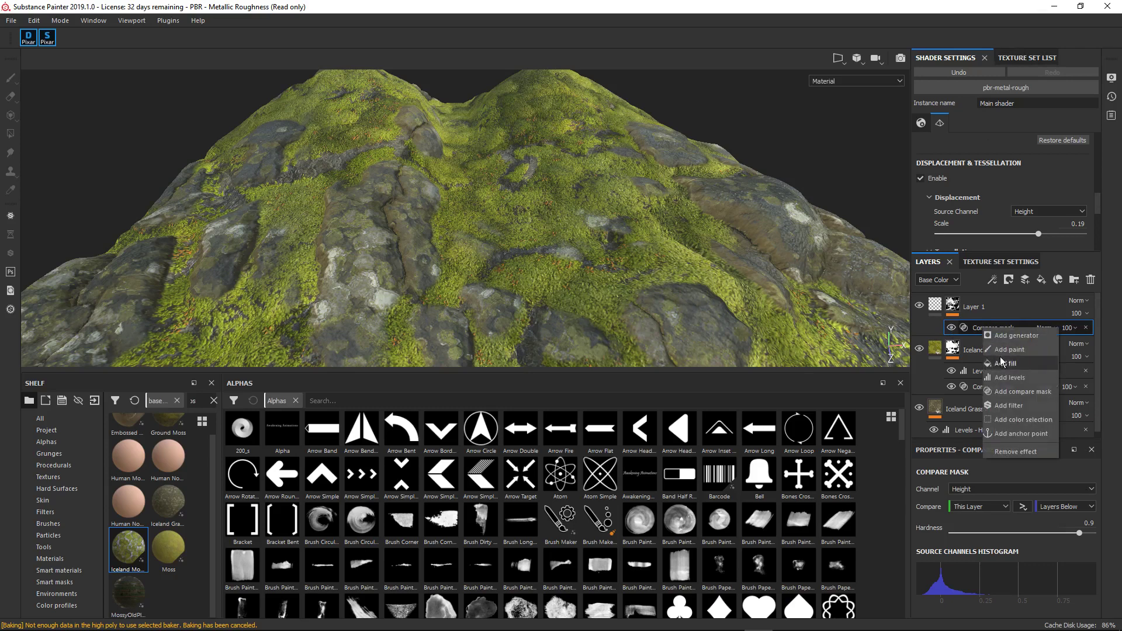
pyautogui.click(1005, 351)
pyautogui.scroll(-3, 997, 559)
pyautogui.scroll(3, 996, 578)
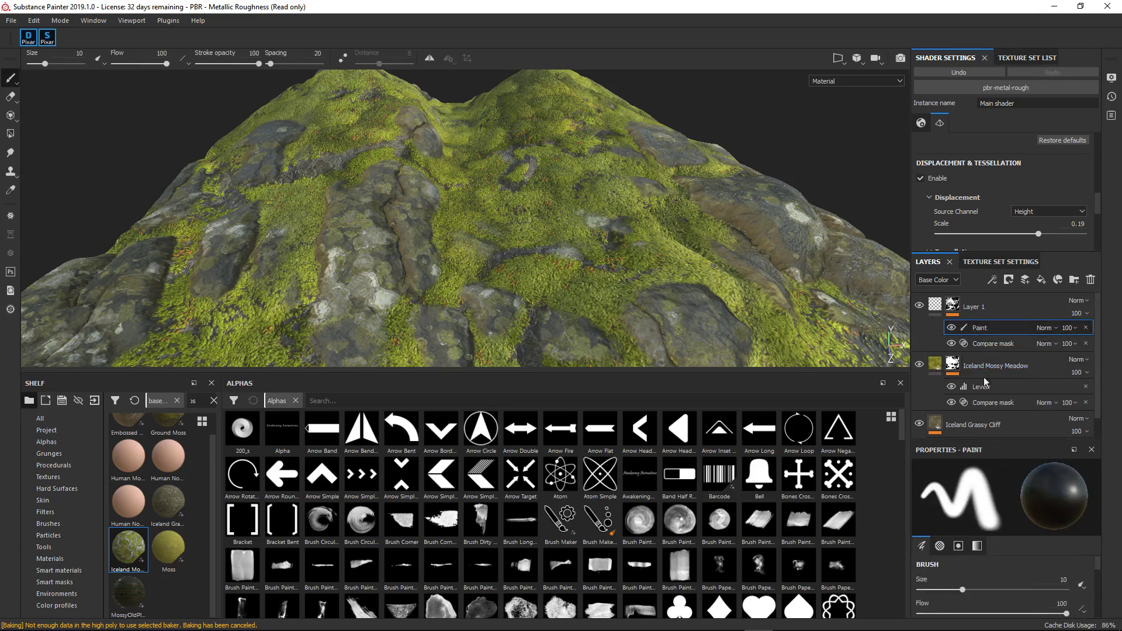
# Target Layer 1's content and set the brush base color to dark teal, RGB 0, 0.025, 0.029
pyautogui.click(934, 313)
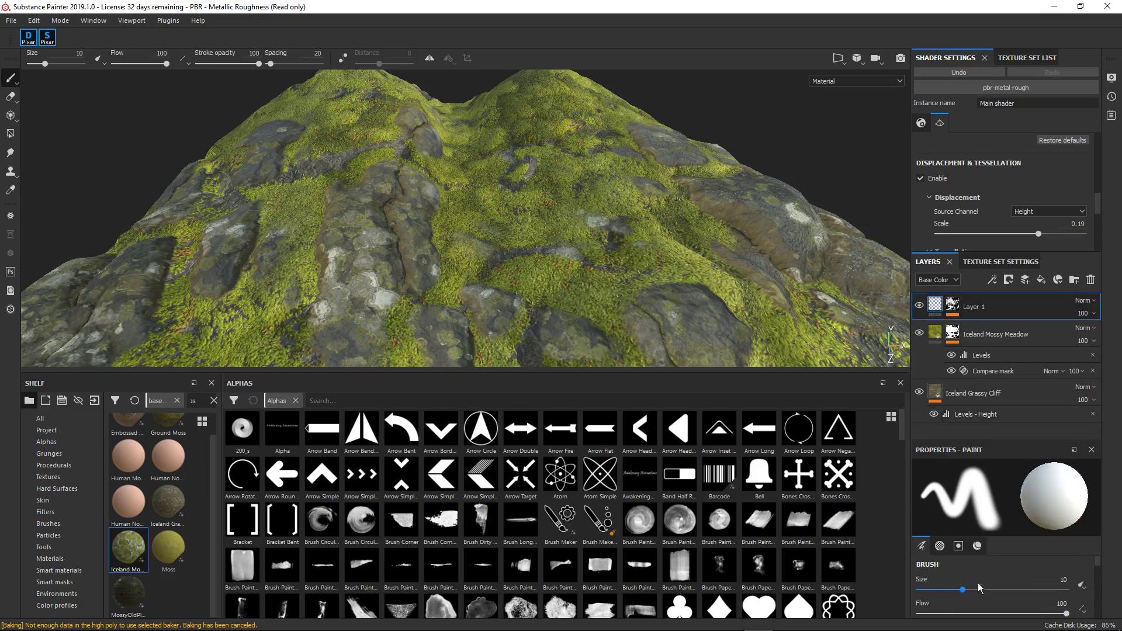
pyautogui.scroll(-3, 979, 582)
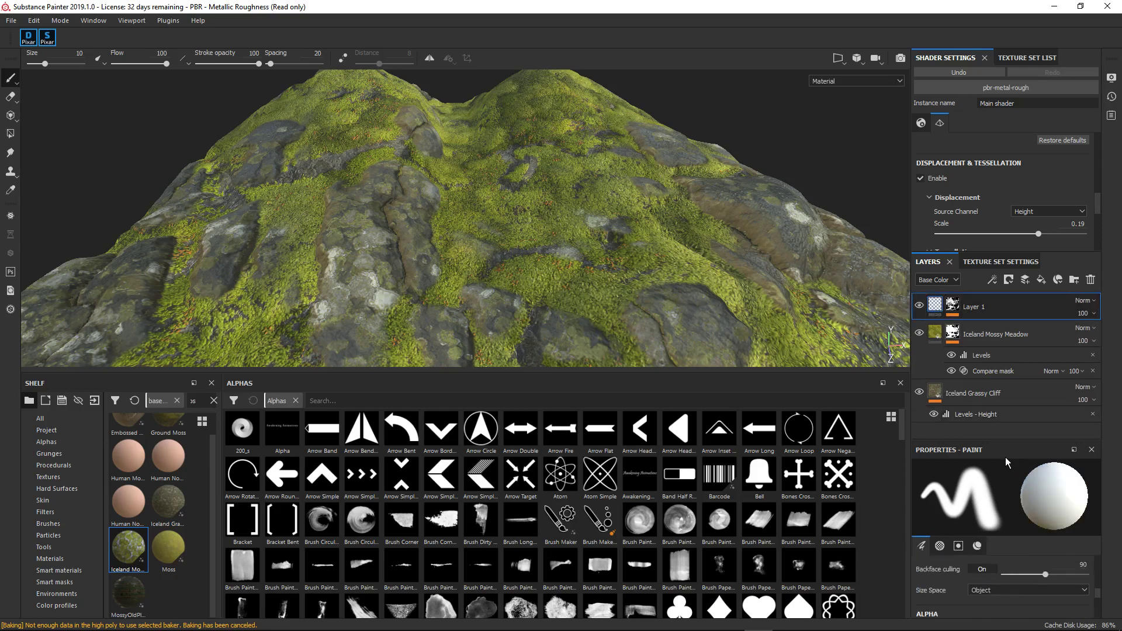
pyautogui.moveTo(1002, 439); pyautogui.dragTo(1002, 402)
pyautogui.scroll(-5, 986, 548)
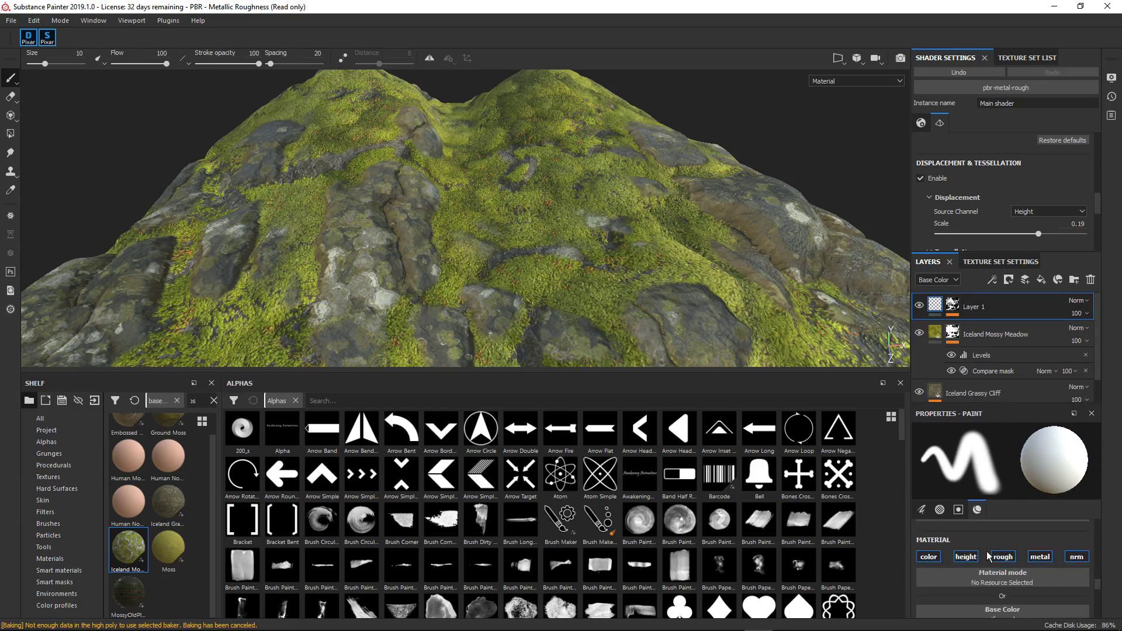
pyautogui.click(1007, 596)
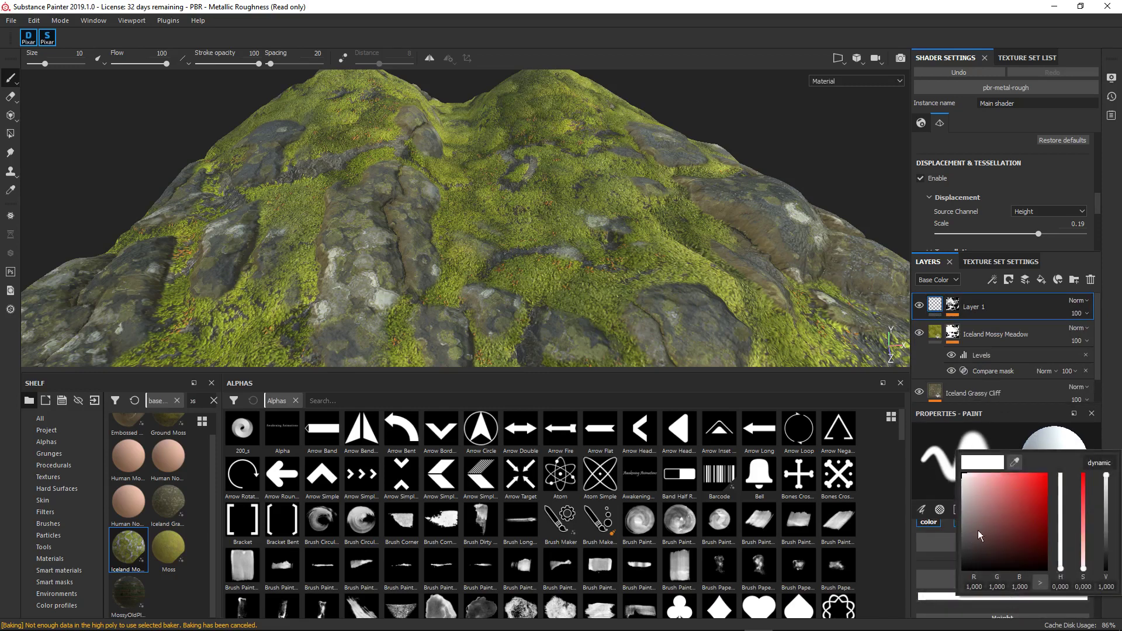
pyautogui.moveTo(1058, 551); pyautogui.dragTo(1062, 519)
pyautogui.click(1039, 547)
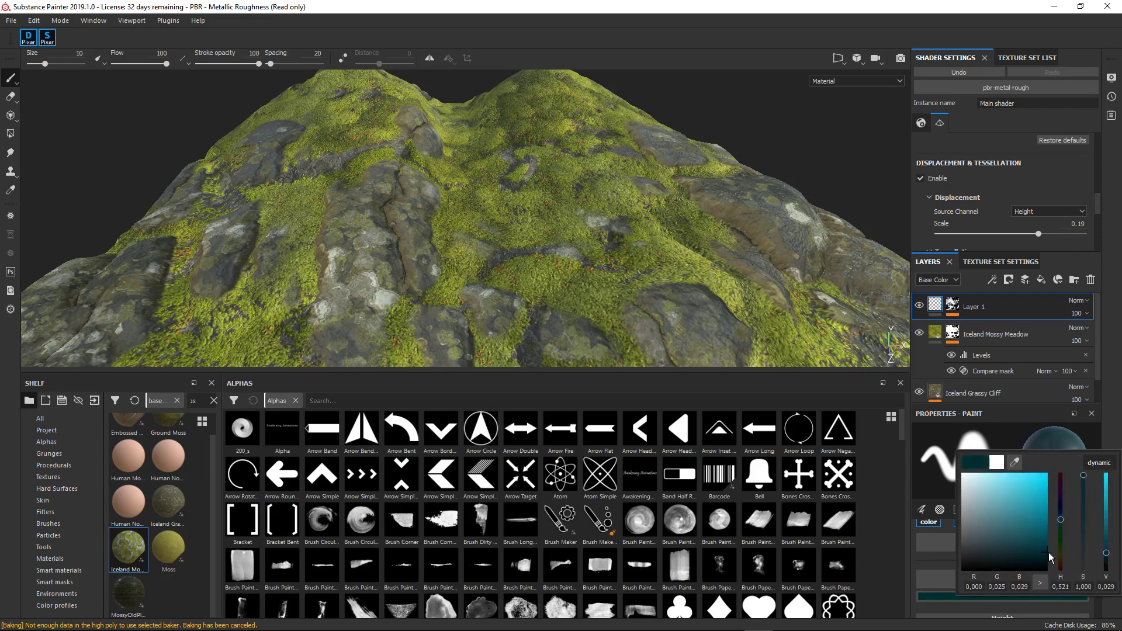
pyautogui.click(925, 561)
# Set the brush material's roughness to 0
pyautogui.scroll(-1, 984, 584)
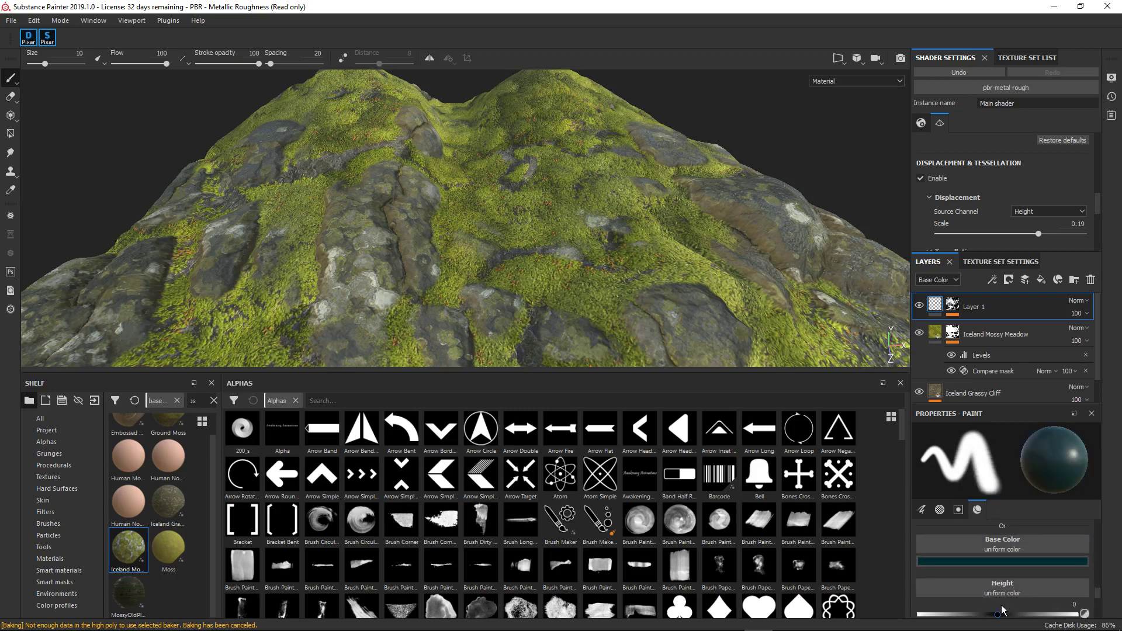
pyautogui.scroll(-2, 990, 594)
pyautogui.moveTo(966, 561); pyautogui.dragTo(913, 562)
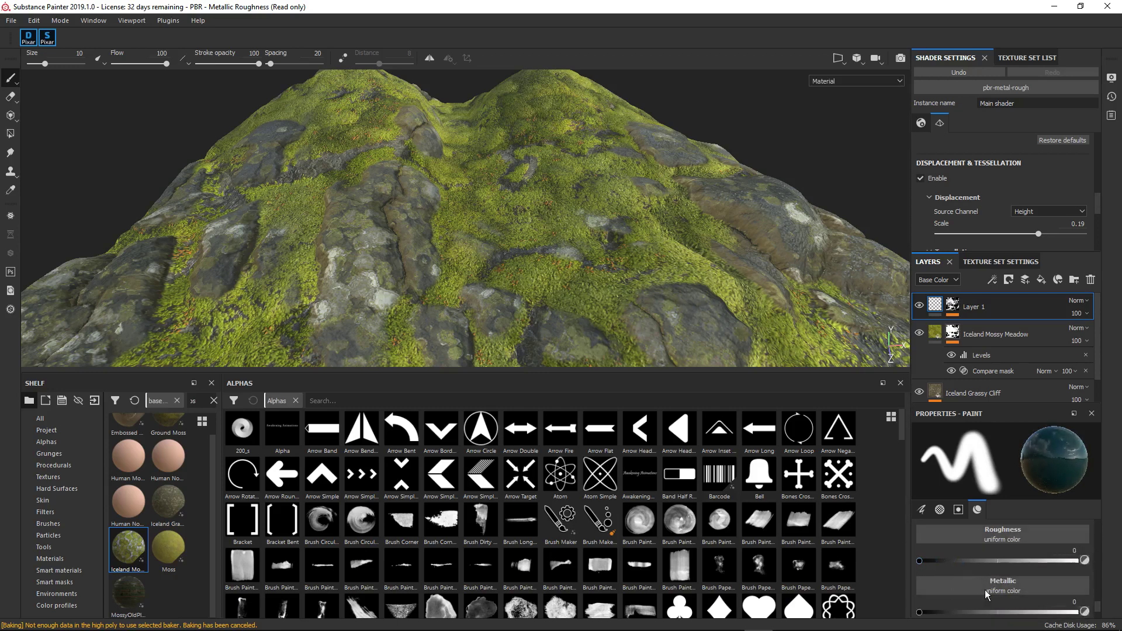
pyautogui.scroll(6, 1013, 600)
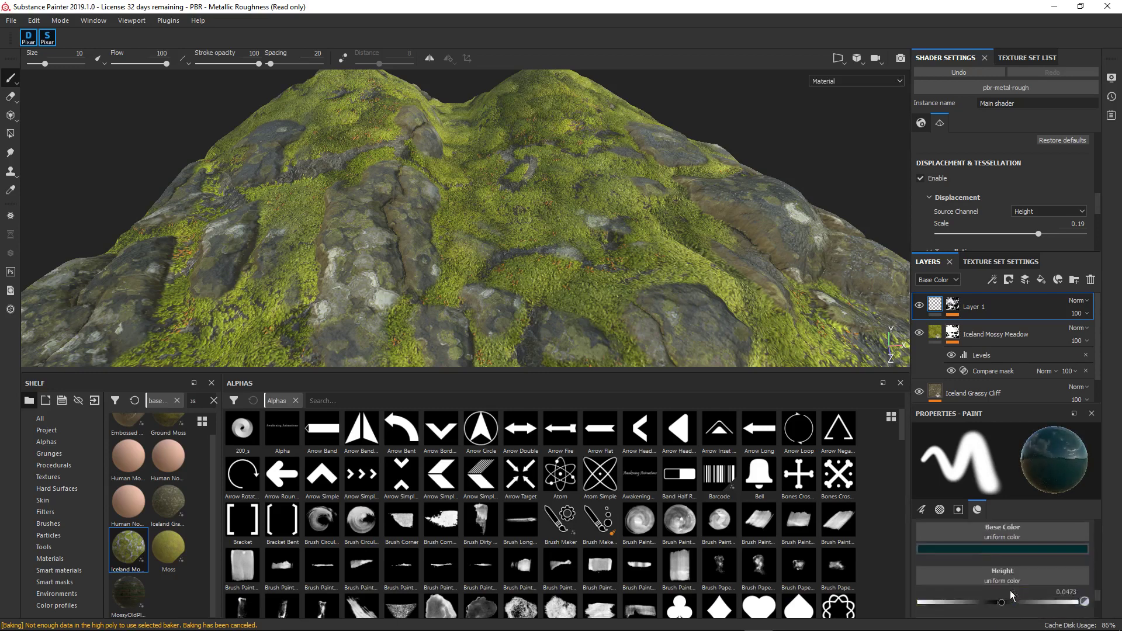
# Paint a water channel down the valley between the two hills to the front edge, enlarging the brush to 26.85
pyautogui.click(956, 311)
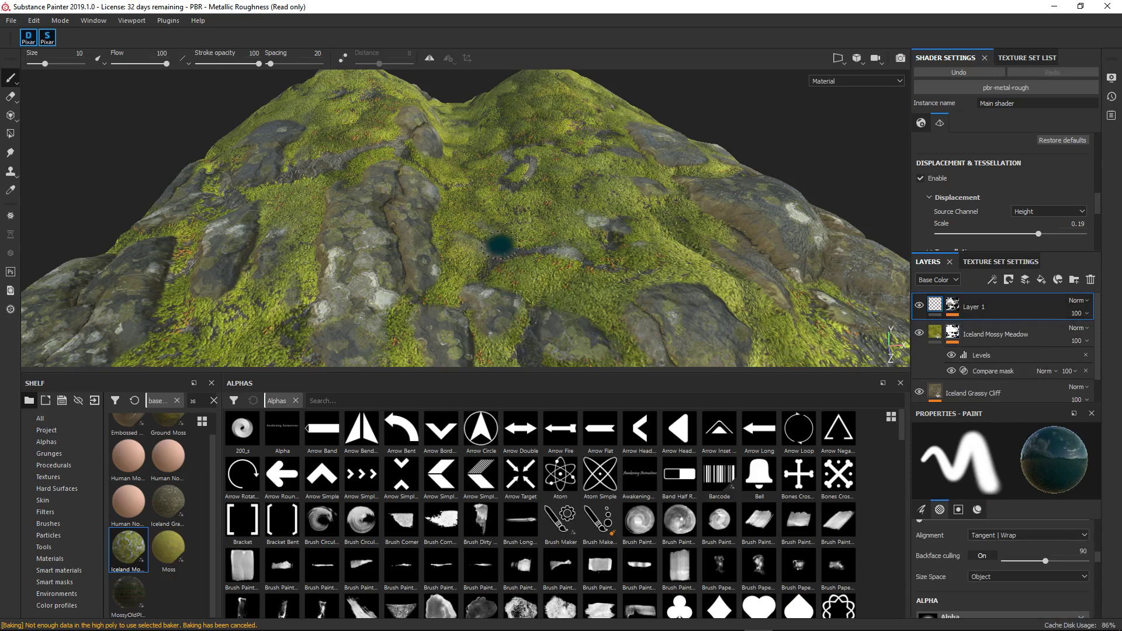
pyautogui.keyDown('ctrl'); pyautogui.moveTo(492, 222); pyautogui.dragTo(497, 222, button='right'); pyautogui.keyUp('ctrl')
pyautogui.moveTo(491, 226)
pyautogui.keyDown('alt'); pyautogui.mouseDown()
pyautogui.moveTo(476, 235)
pyautogui.moveTo(481, 194)
pyautogui.moveTo(503, 214)
pyautogui.moveTo(496, 251)
pyautogui.moveTo(453, 181)
pyautogui.moveTo(459, 286)
pyautogui.moveTo(495, 225)
pyautogui.mouseUp(); pyautogui.keyUp('alt')
pyautogui.keyDown('ctrl'); pyautogui.moveTo(494, 225); pyautogui.dragTo(503, 218, button='right'); pyautogui.keyUp('ctrl')
pyautogui.scroll(-5, 500, 192)
pyautogui.moveTo(497, 169)
pyautogui.mouseDown()
pyautogui.moveTo(485, 158)
pyautogui.moveTo(525, 127)
pyautogui.moveTo(521, 168)
pyautogui.moveTo(534, 140)
pyautogui.moveTo(518, 232)
pyautogui.moveTo(467, 283)
pyautogui.moveTo(448, 327)
pyautogui.moveTo(507, 295)
pyautogui.moveTo(496, 290)
pyautogui.moveTo(465, 317)
pyautogui.mouseUp()
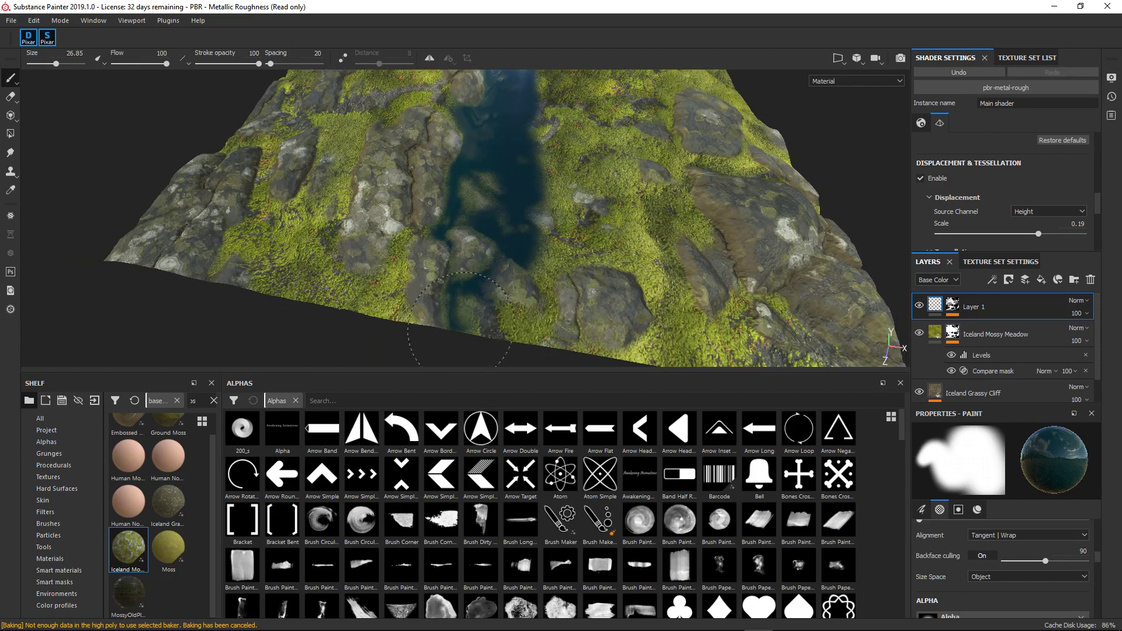
pyautogui.keyDown('alt'); pyautogui.moveTo(509, 291); pyautogui.dragTo(443, 259); pyautogui.keyUp('alt')
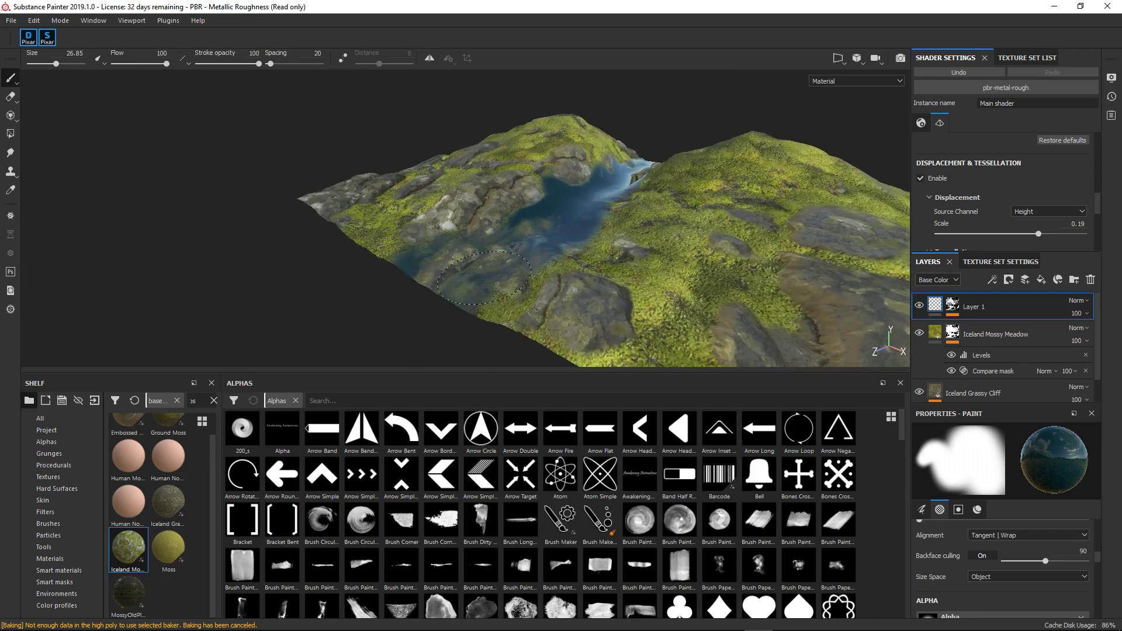
pyautogui.moveTo(564, 235)
pyautogui.keyDown('alt'); pyautogui.mouseDown()
pyautogui.moveTo(624, 232)
pyautogui.moveTo(576, 288)
pyautogui.mouseUp(); pyautogui.keyUp('alt')
pyautogui.keyDown('alt'); pyautogui.moveTo(593, 219); pyautogui.dragTo(518, 284, button='middle'); pyautogui.keyUp('alt')
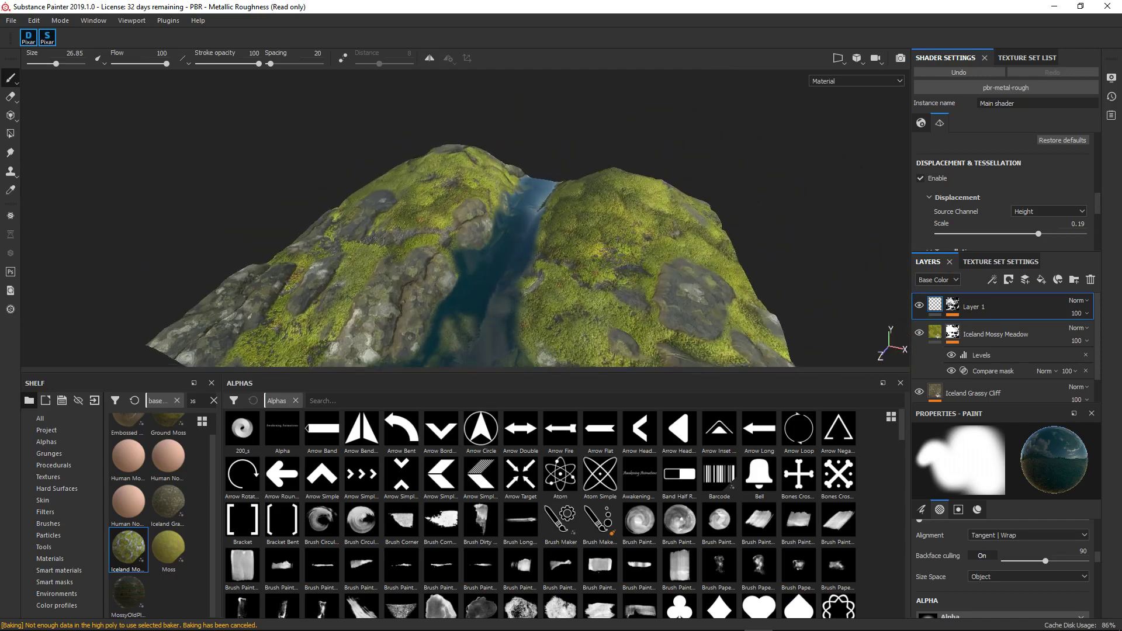
pyautogui.keyDown('alt'); pyautogui.moveTo(518, 284); pyautogui.dragTo(474, 297); pyautogui.keyUp('alt')
pyautogui.keyDown('alt'); pyautogui.moveTo(479, 295); pyautogui.dragTo(501, 231, button='middle'); pyautogui.keyUp('alt')
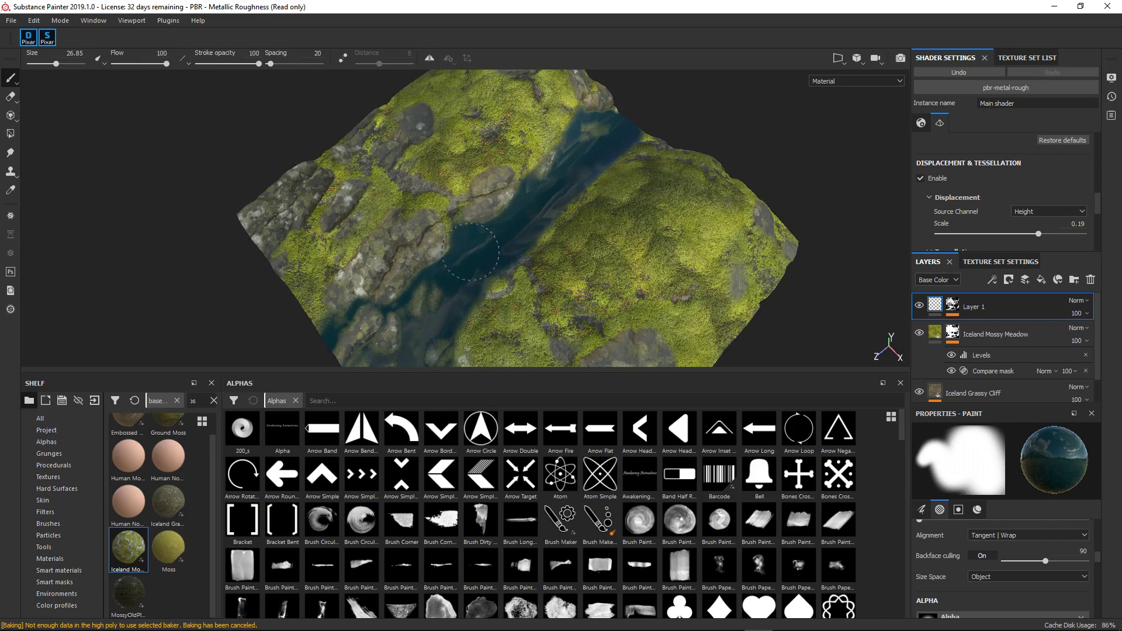
pyautogui.moveTo(490, 245)
pyautogui.keyDown('alt'); pyautogui.mouseDown(button='middle')
pyautogui.moveTo(471, 158)
pyautogui.moveTo(477, 119)
pyautogui.mouseUp(button='middle'); pyautogui.keyUp('alt')
# Paint additional water pools and streams on the rocky slopes on both sides of the central channel
pyautogui.moveTo(479, 258)
pyautogui.keyDown('alt'); pyautogui.mouseDown()
pyautogui.moveTo(669, 178)
pyautogui.moveTo(637, 209)
pyautogui.mouseUp(); pyautogui.keyUp('alt')
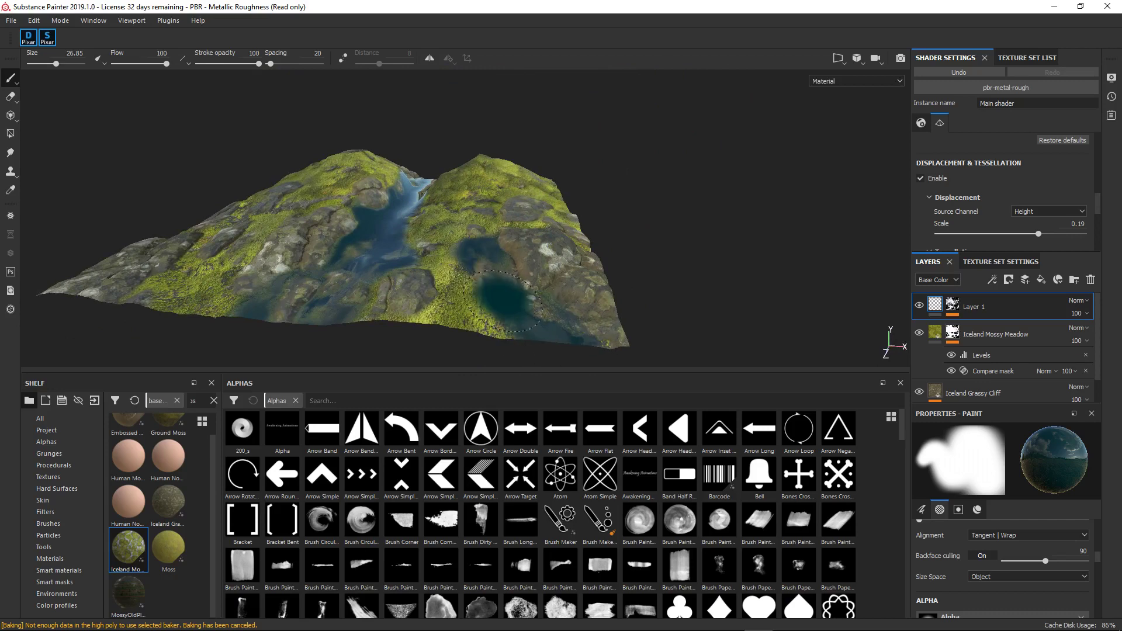
pyautogui.keyDown('alt'); pyautogui.moveTo(499, 304); pyautogui.dragTo(570, 292); pyautogui.keyUp('alt')
pyautogui.moveTo(350, 292)
pyautogui.mouseDown()
pyautogui.moveTo(357, 269)
pyautogui.moveTo(333, 233)
pyautogui.moveTo(362, 301)
pyautogui.mouseUp()
pyautogui.moveTo(342, 254)
pyautogui.mouseDown()
pyautogui.moveTo(285, 205)
pyautogui.moveTo(307, 171)
pyautogui.moveTo(263, 94)
pyautogui.moveTo(257, 126)
pyautogui.moveTo(274, 149)
pyautogui.mouseUp()
pyautogui.keyDown('alt'); pyautogui.moveTo(412, 138); pyautogui.dragTo(374, 117, button='right'); pyautogui.keyUp('alt')
pyautogui.keyDown('alt'); pyautogui.moveTo(462, 207); pyautogui.dragTo(391, 155); pyautogui.keyUp('alt')
pyautogui.keyDown('alt'); pyautogui.moveTo(463, 154); pyautogui.dragTo(502, 161); pyautogui.keyUp('alt')
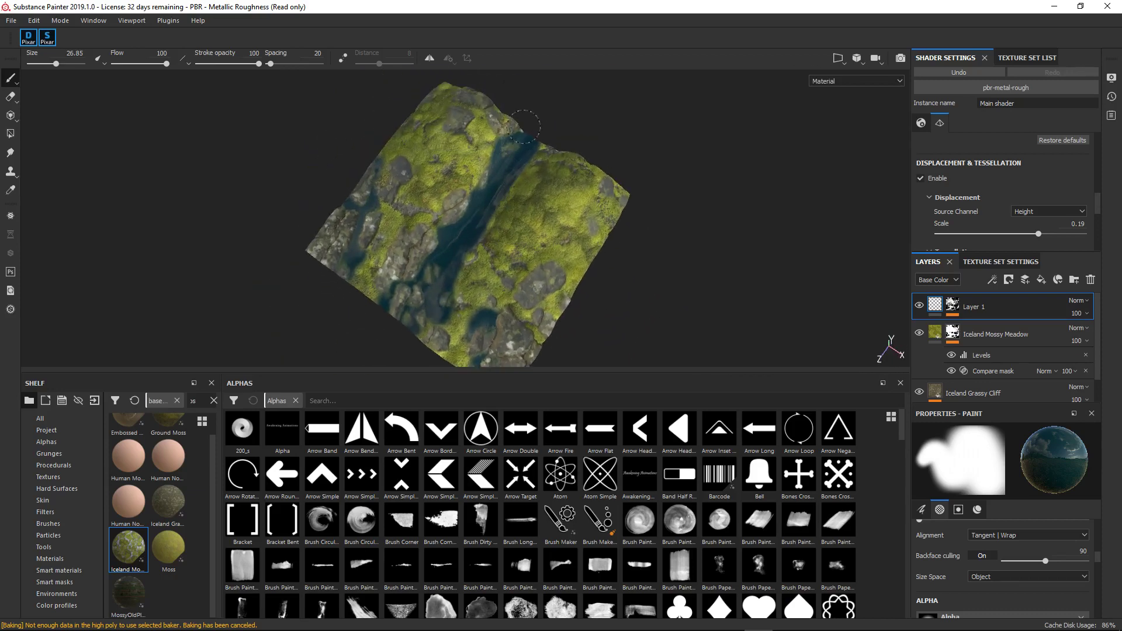
pyautogui.moveTo(499, 200)
pyautogui.keyDown('alt'); pyautogui.mouseDown()
pyautogui.moveTo(621, 142)
pyautogui.moveTo(641, 110)
pyautogui.moveTo(526, 287)
pyautogui.moveTo(565, 273)
pyautogui.mouseUp(); pyautogui.keyUp('alt')
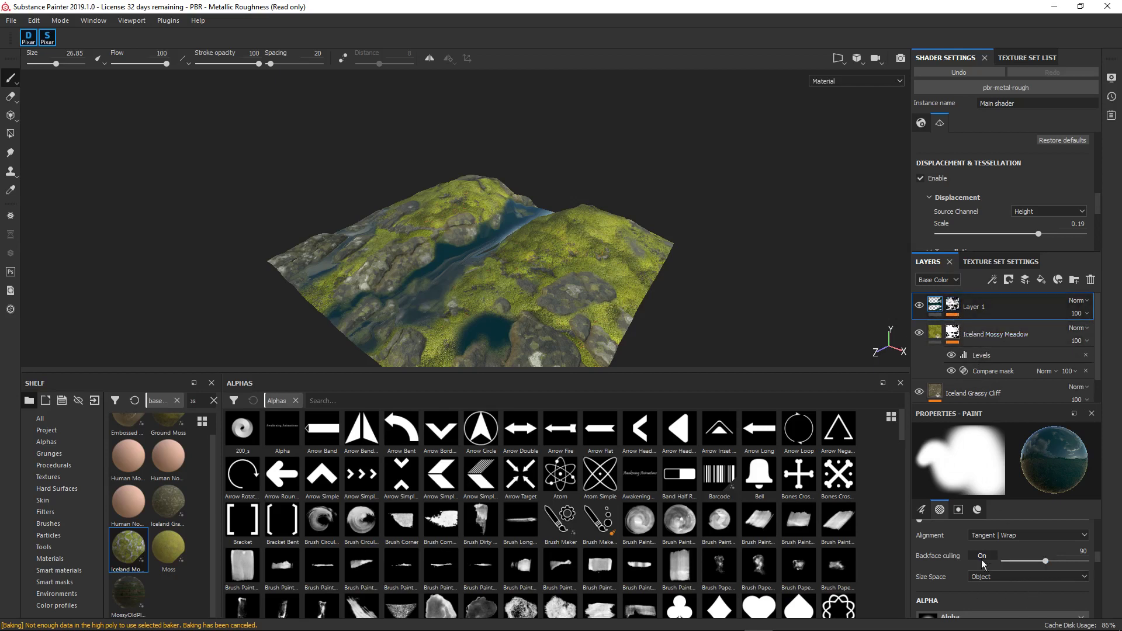
# Select the paint effect in Layer 1's mask and examine the painted water on the terrain from several angles
pyautogui.click(953, 314)
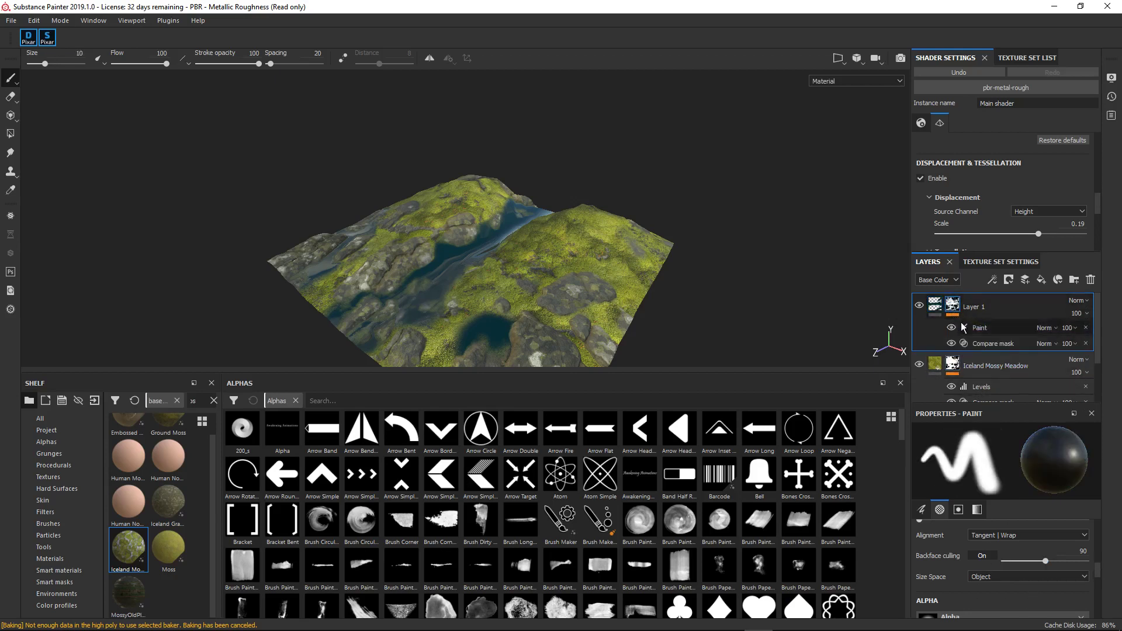
pyautogui.click(982, 329)
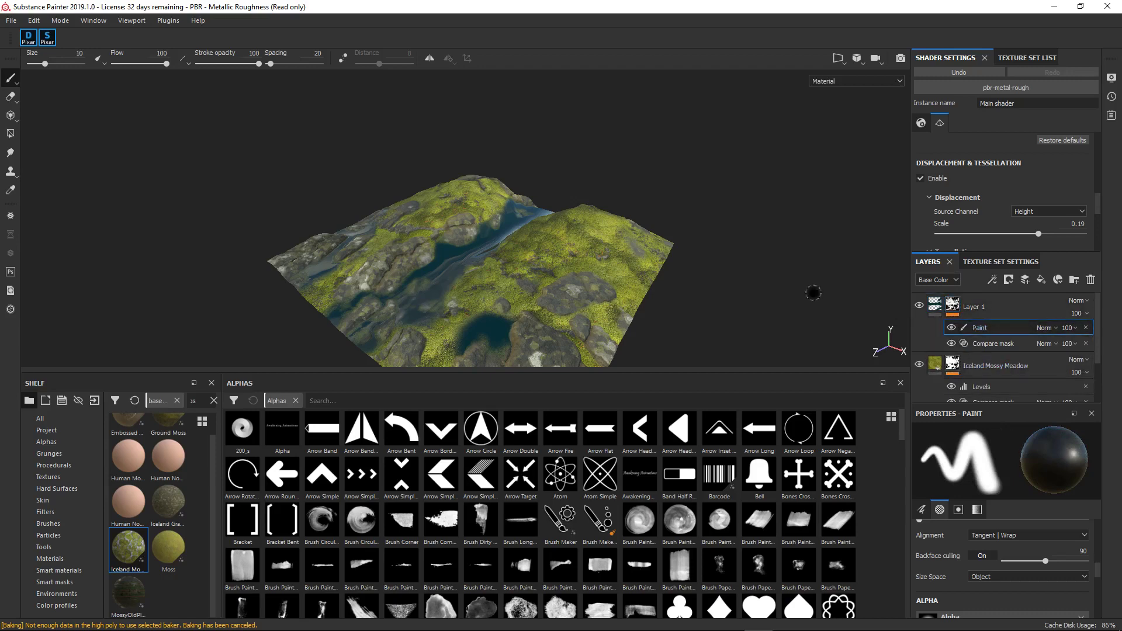
pyautogui.moveTo(473, 273)
pyautogui.keyDown('alt'); pyautogui.mouseDown()
pyautogui.moveTo(435, 304)
pyautogui.moveTo(601, 217)
pyautogui.mouseUp(); pyautogui.keyUp('alt')
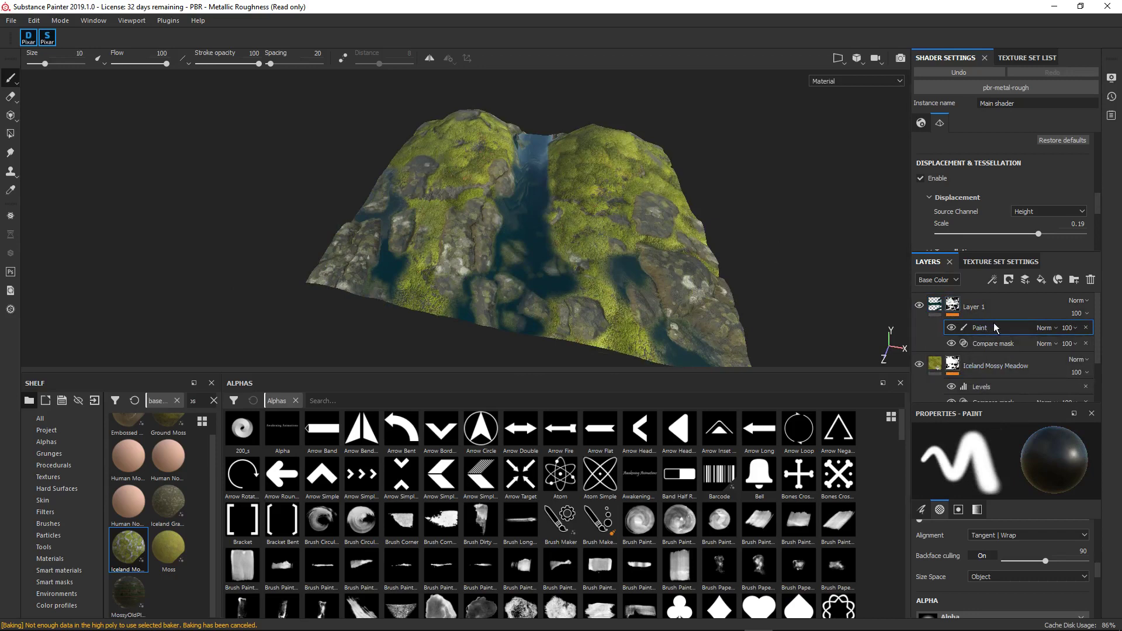
pyautogui.keyDown('alt'); pyautogui.moveTo(553, 267); pyautogui.dragTo(531, 274); pyautogui.keyUp('alt')
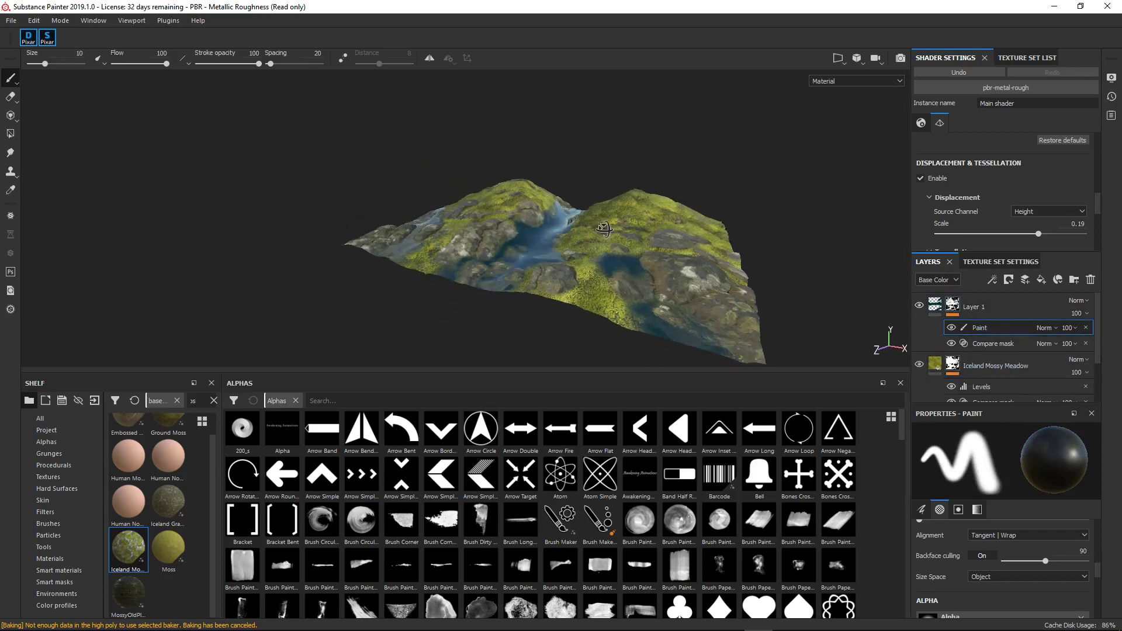
pyautogui.keyDown('alt'); pyautogui.moveTo(600, 227); pyautogui.dragTo(608, 228); pyautogui.keyUp('alt')
pyautogui.scroll(-1, 976, 376)
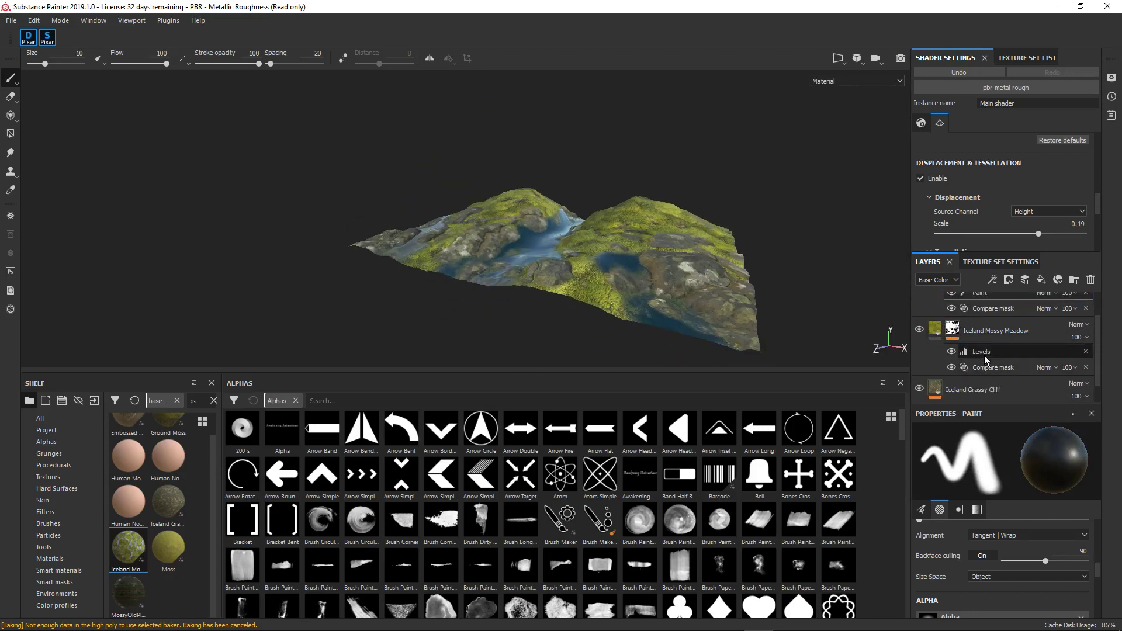
# Set the Iceland Mossy Meadow mask's Levels input range to 0 and 1 with the midtone at 4.275
pyautogui.click(985, 356)
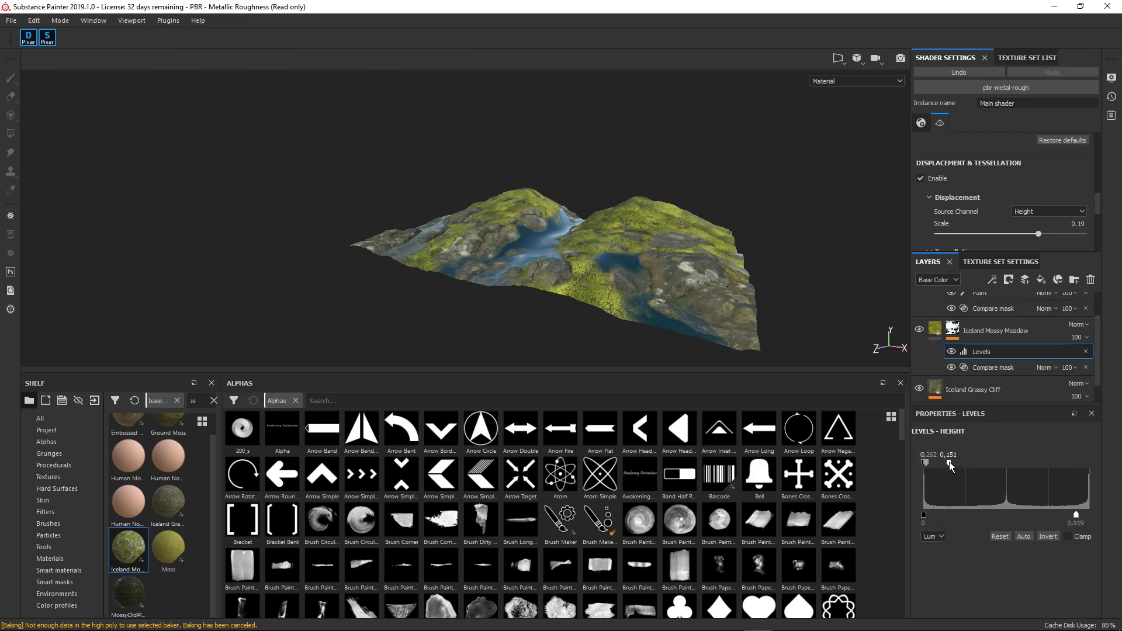
pyautogui.moveTo(965, 462); pyautogui.dragTo(1094, 465)
pyautogui.moveTo(941, 464); pyautogui.dragTo(1024, 465)
pyautogui.keyDown('alt'); pyautogui.moveTo(629, 252); pyautogui.dragTo(690, 287); pyautogui.keyUp('alt')
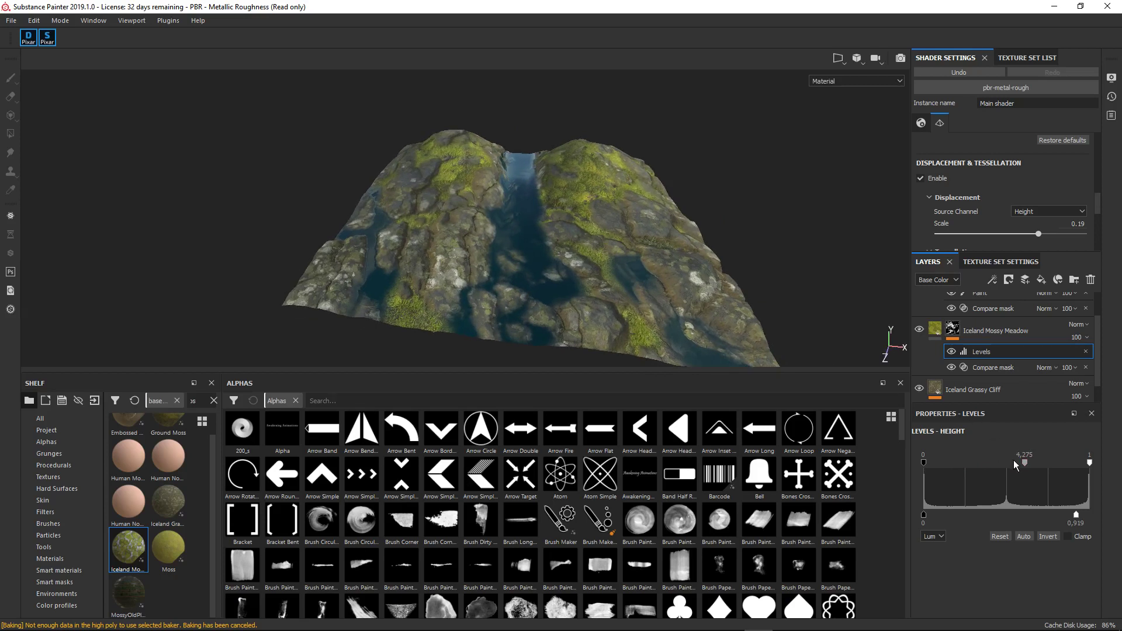
# Set the midtone of the Iceland Mossy Meadow mask's Levels to 0.842 and check the moss coverage around the water
pyautogui.moveTo(1019, 462); pyautogui.dragTo(992, 462)
pyautogui.moveTo(612, 291)
pyautogui.keyDown('alt'); pyautogui.mouseDown()
pyautogui.moveTo(518, 261)
pyautogui.moveTo(561, 263)
pyautogui.moveTo(604, 309)
pyautogui.moveTo(597, 272)
pyautogui.moveTo(620, 271)
pyautogui.mouseUp(); pyautogui.keyUp('alt')
pyautogui.keyDown('alt'); pyautogui.moveTo(620, 271); pyautogui.dragTo(630, 271, button='right'); pyautogui.keyUp('alt')
pyautogui.keyDown('alt'); pyautogui.moveTo(630, 271); pyautogui.dragTo(674, 258, button='middle'); pyautogui.keyUp('alt')
pyautogui.moveTo(674, 258)
pyautogui.keyDown('alt'); pyautogui.mouseDown()
pyautogui.moveTo(611, 288)
pyautogui.moveTo(665, 271)
pyautogui.mouseUp(); pyautogui.keyUp('alt')
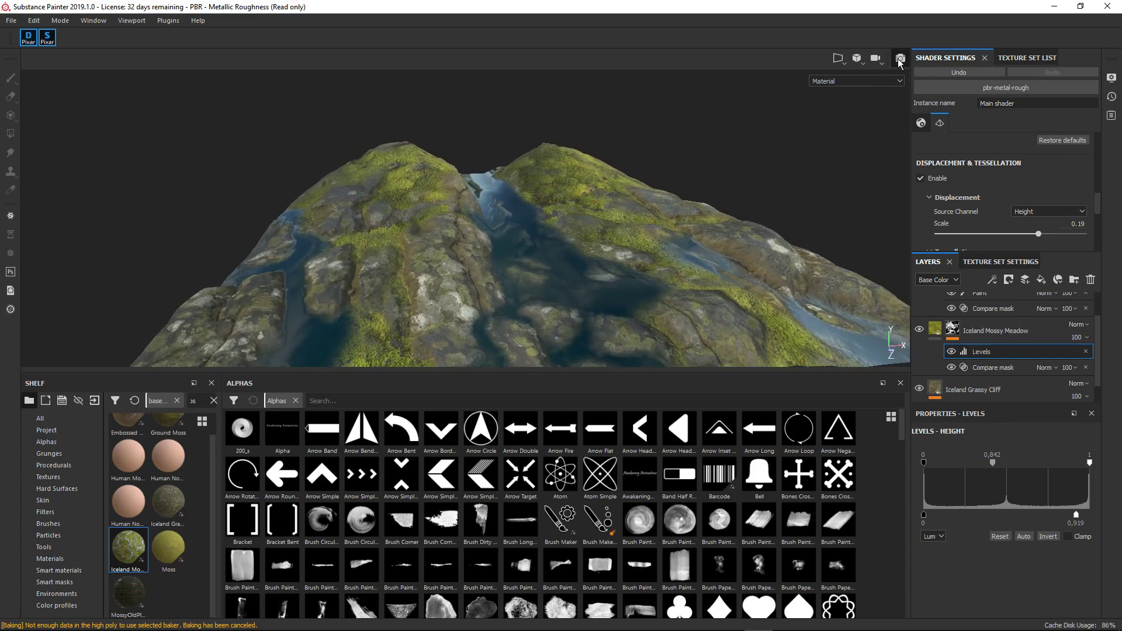
# Start an Iray rendering of the terrain
pyautogui.press('F10')
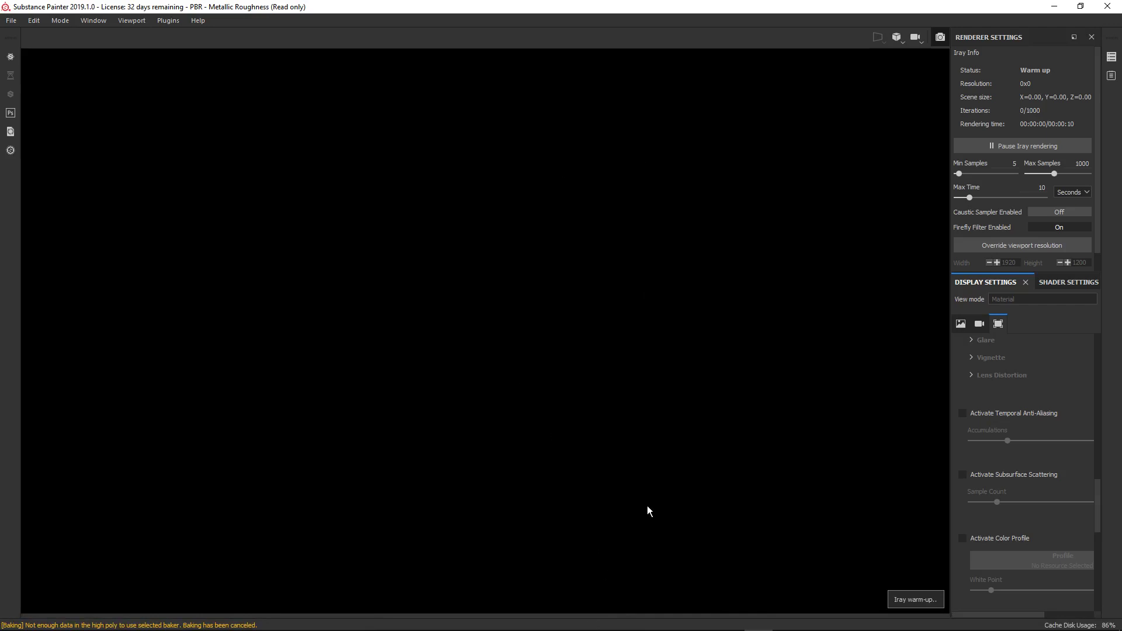
pyautogui.moveTo(544, 610)
pyautogui.click(444, 621)
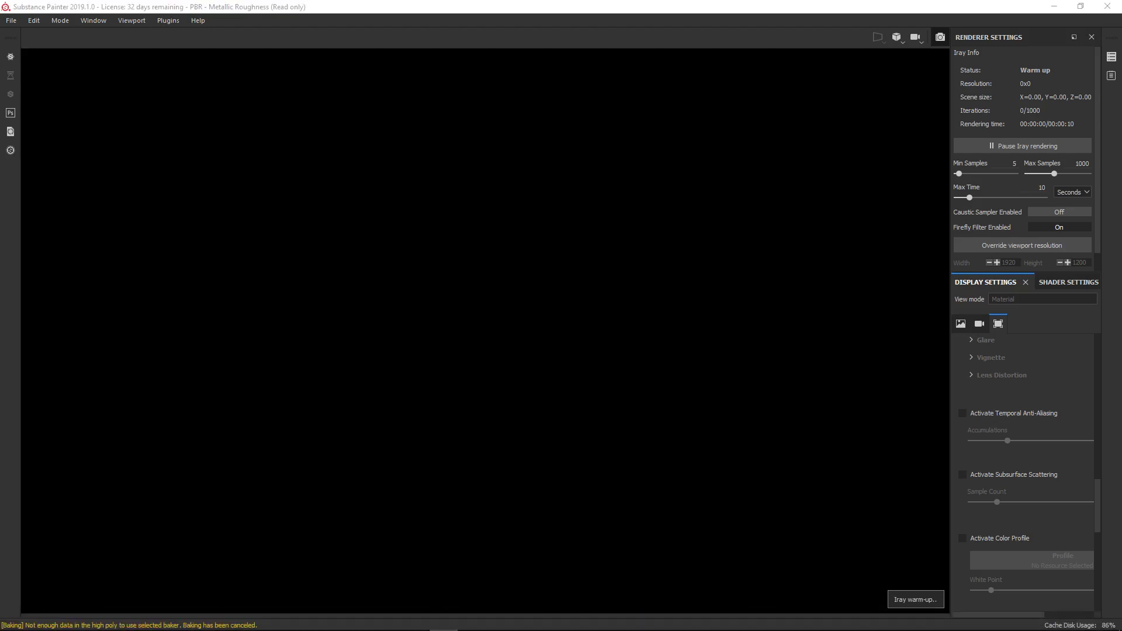